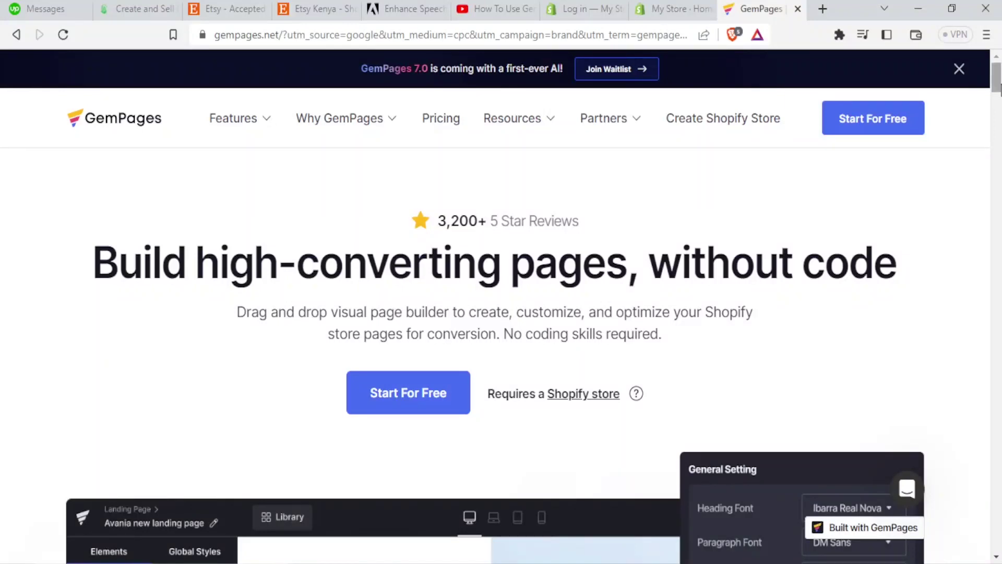
# Browse the GemPages homepage, then return to the My Store Shopify admin home.
pyautogui.scroll(-1, 1000, 92)
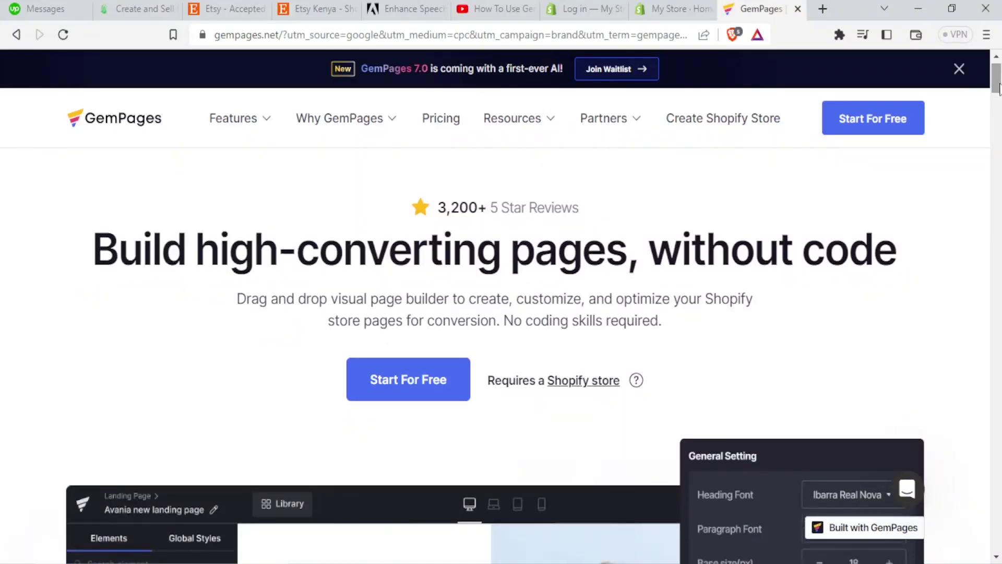
pyautogui.scroll(-3, 999, 89)
pyautogui.scroll(4, 999, 76)
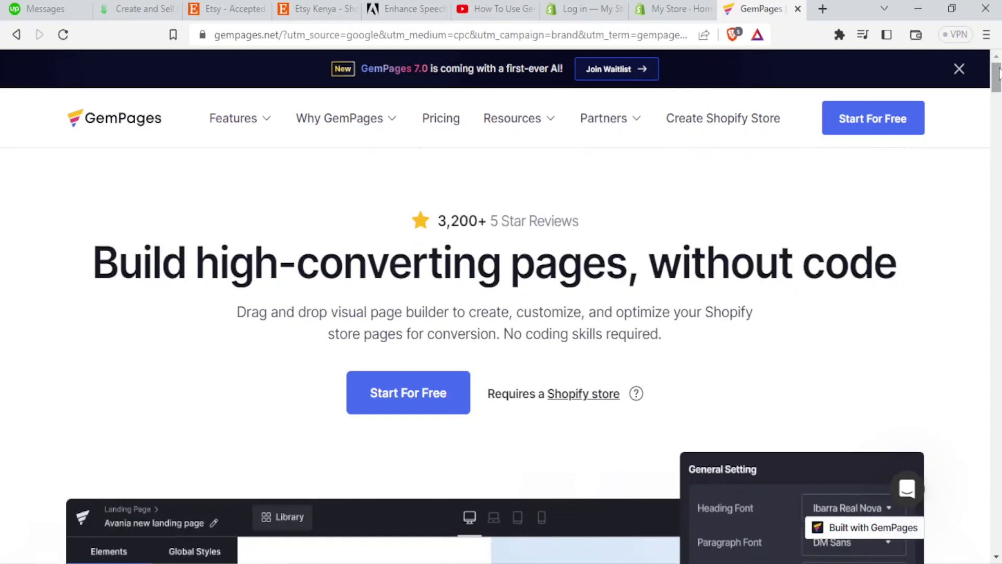
pyautogui.moveTo(998, 73); pyautogui.dragTo(997, 121)
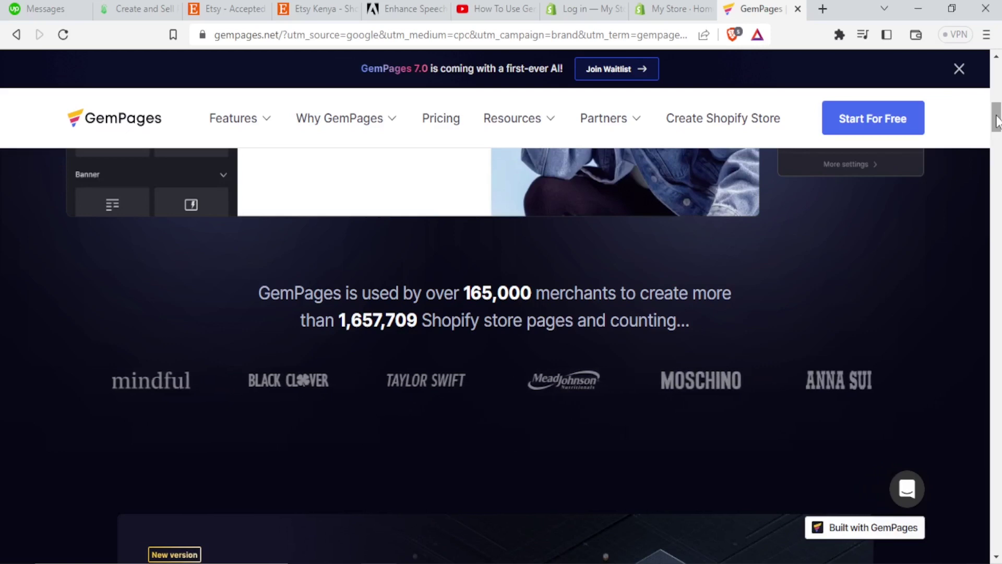
pyautogui.moveTo(997, 122); pyautogui.dragTo(997, 227)
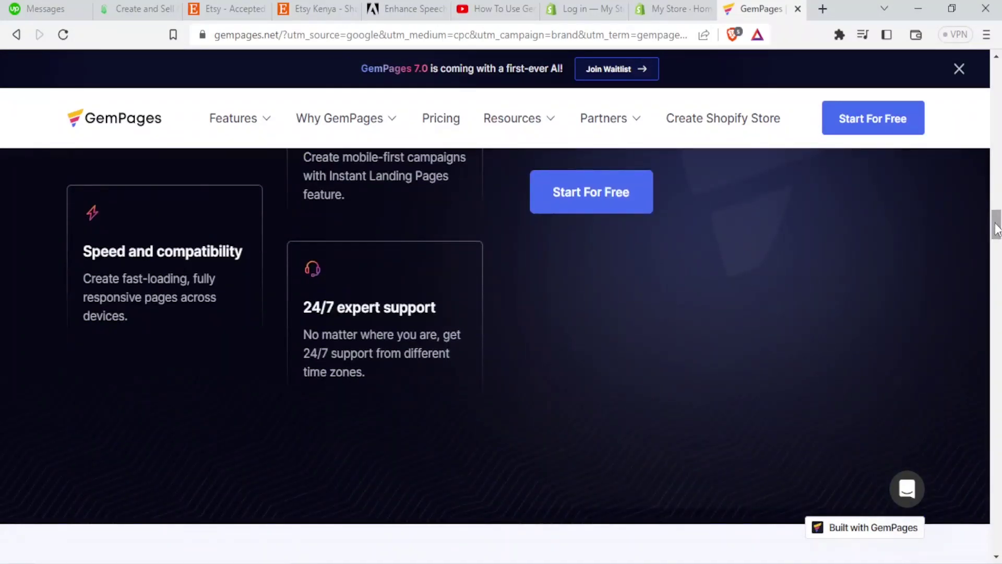
pyautogui.click(677, 10)
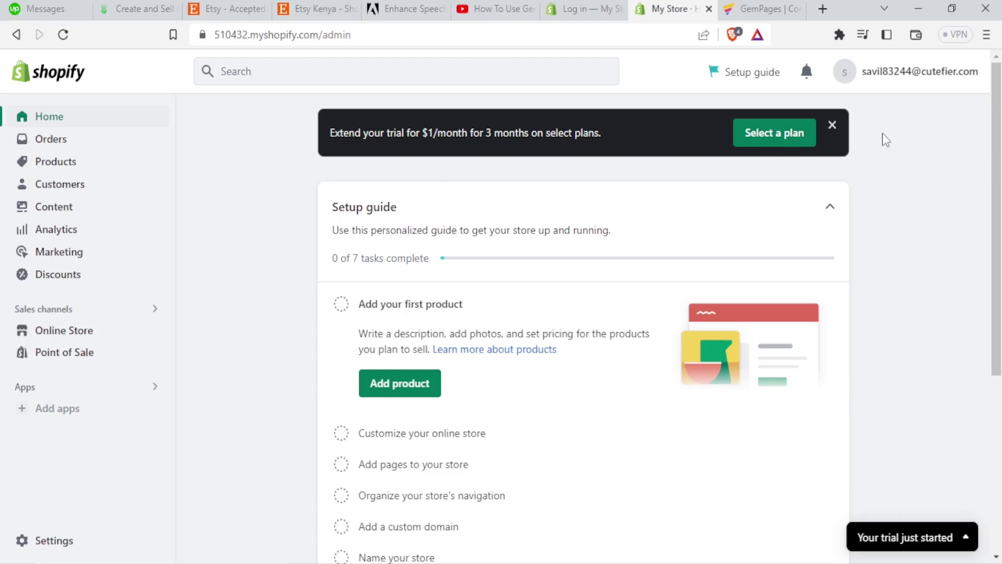
# Scroll the Shopify admin home, glance at the GemPages site, and come back to the admin.
pyautogui.moveTo(999, 143); pyautogui.dragTo(998, 109)
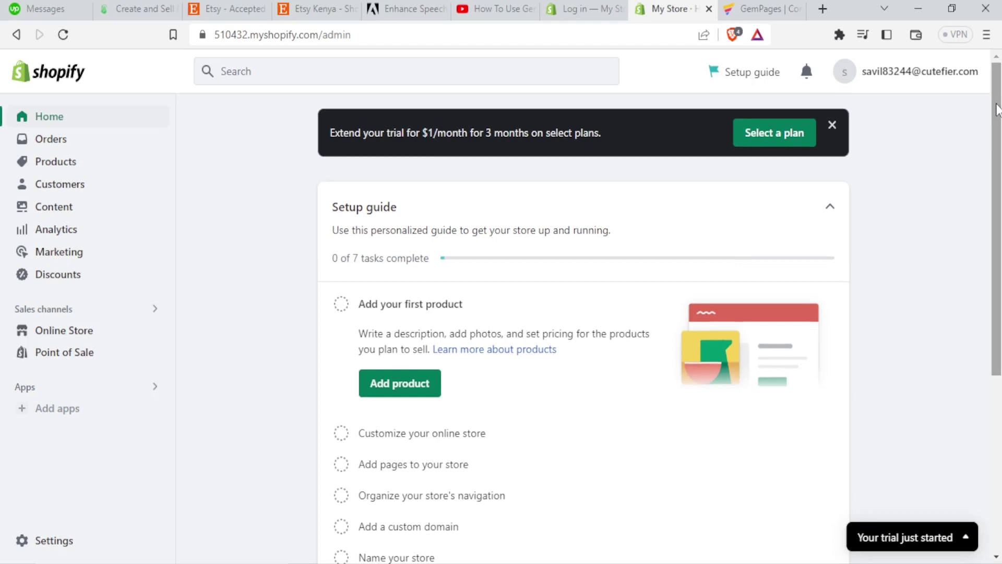
pyautogui.moveTo(998, 110)
pyautogui.mouseDown()
pyautogui.moveTo(997, 128)
pyautogui.moveTo(998, 110)
pyautogui.mouseUp()
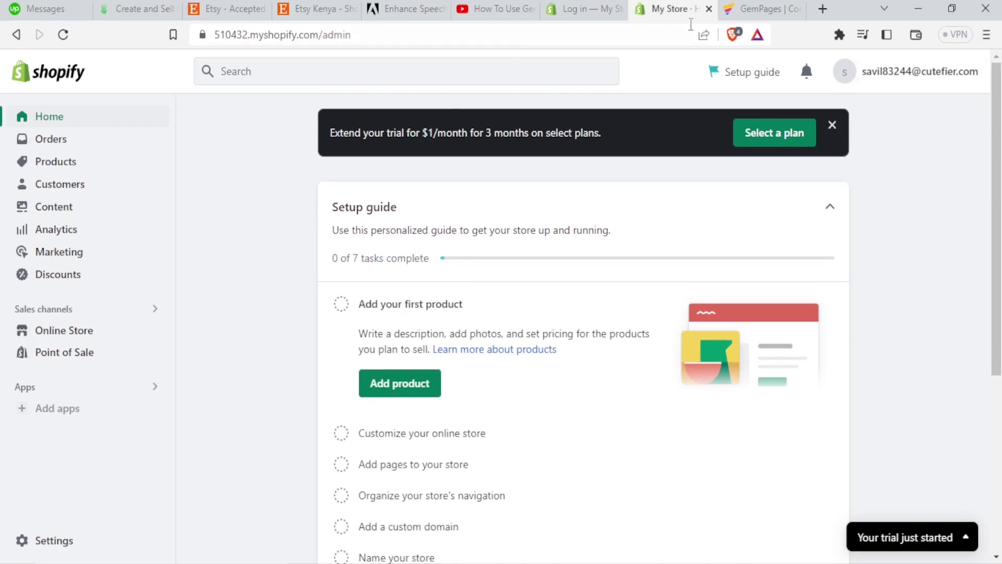
pyautogui.click(751, 12)
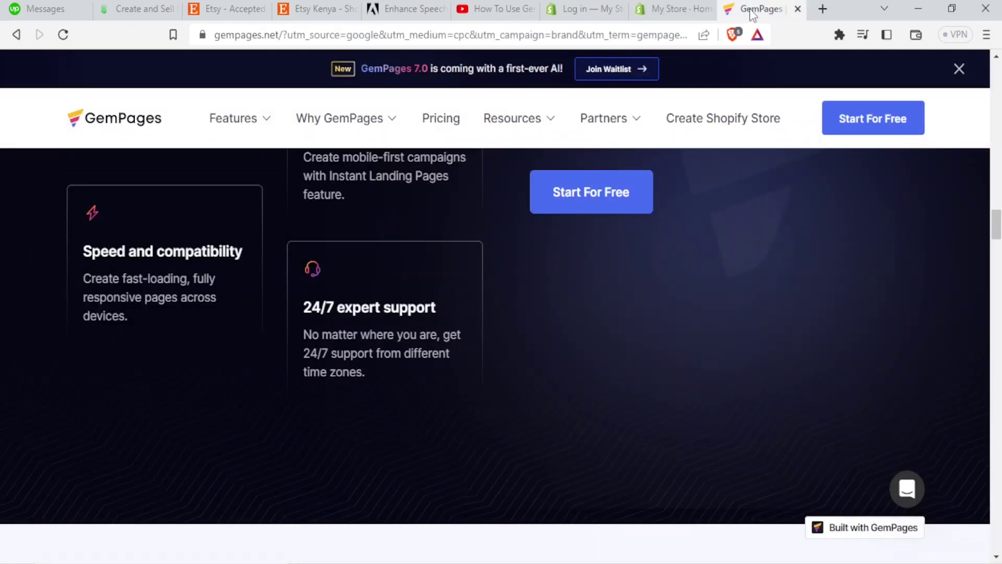
pyautogui.click(667, 15)
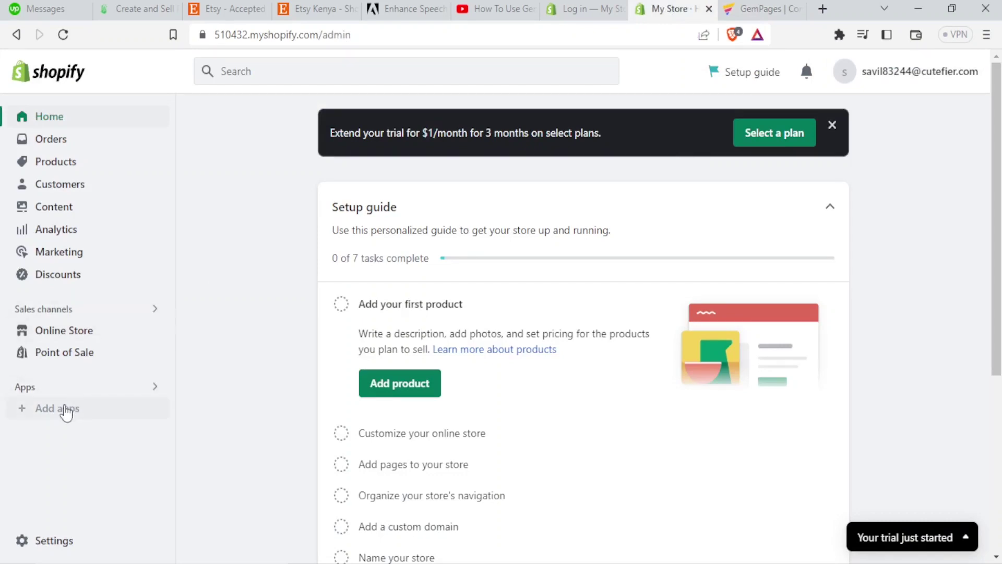
# From Add apps' Picked for you list, go to the Shopify App Store.
pyautogui.click(57, 409)
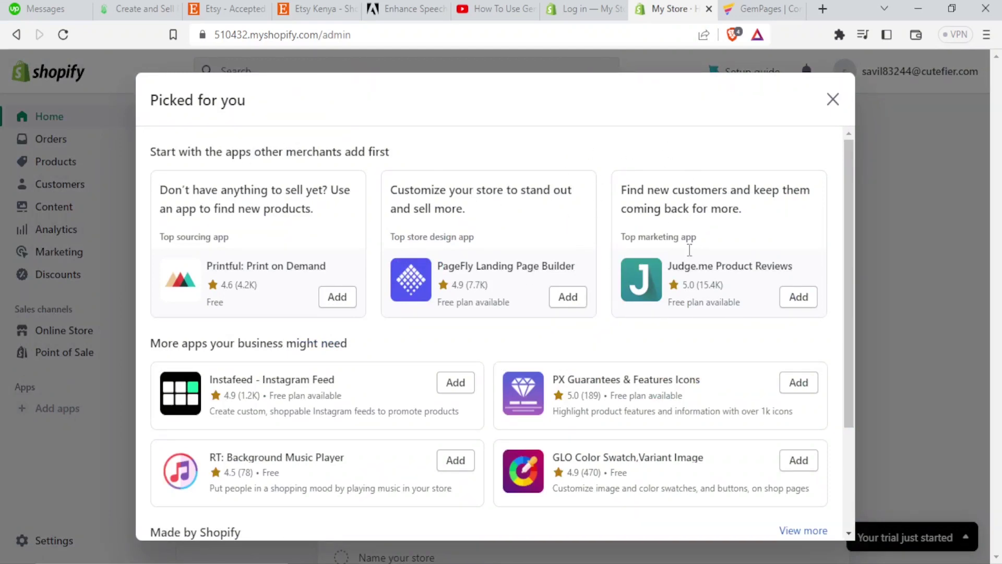
pyautogui.moveTo(846, 274); pyautogui.dragTo(854, 383)
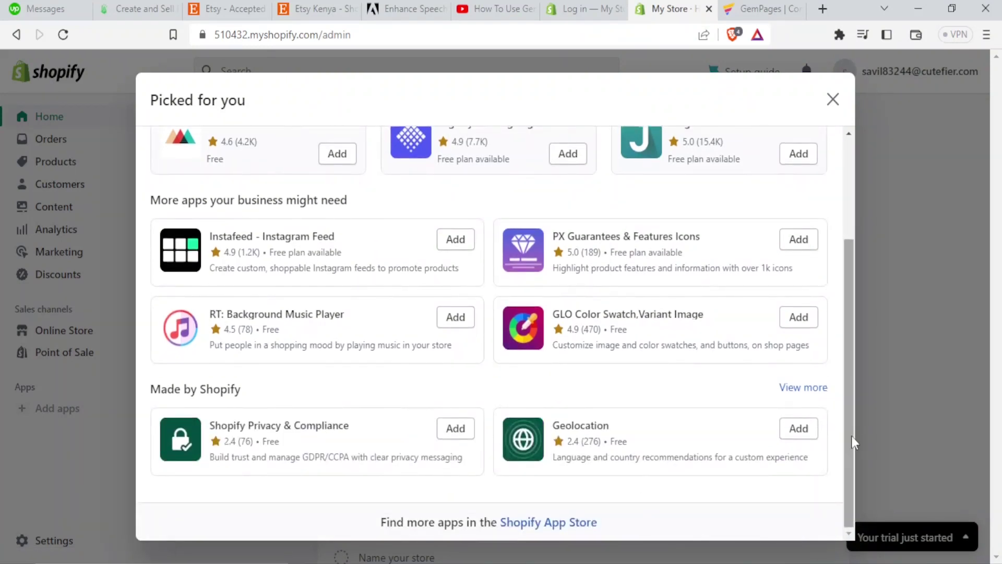
pyautogui.scroll(1, 852, 418)
pyautogui.moveTo(853, 460); pyautogui.dragTo(853, 496)
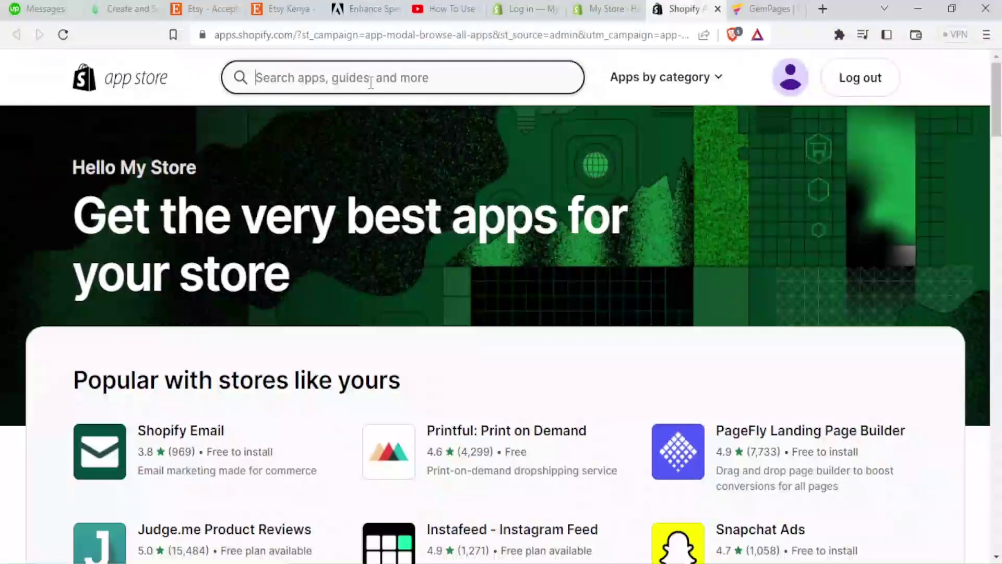
# Search 'gempages', open GemPages Landing Page Builder and add it to My Store.
pyautogui.click(371, 83)
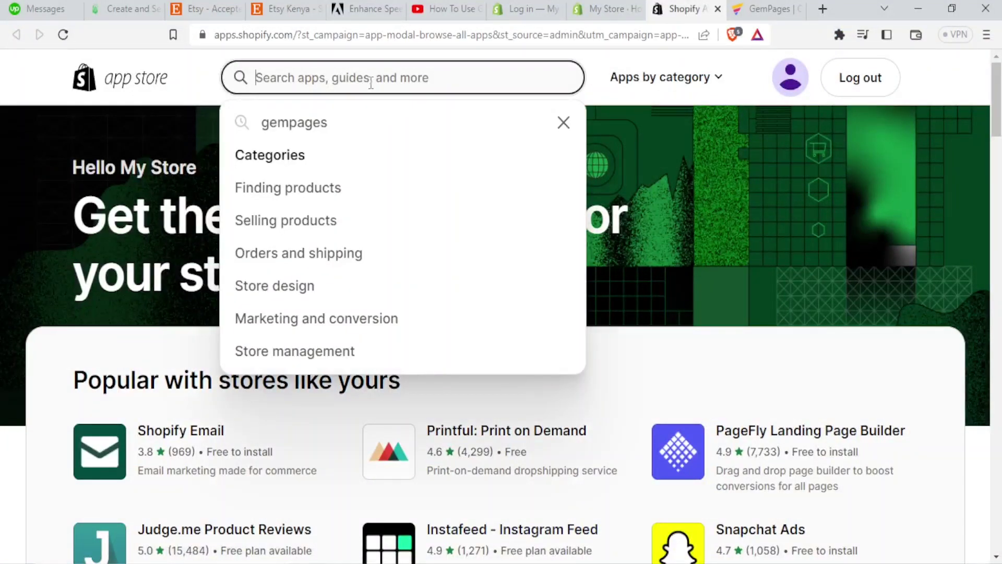
pyautogui.write('g')
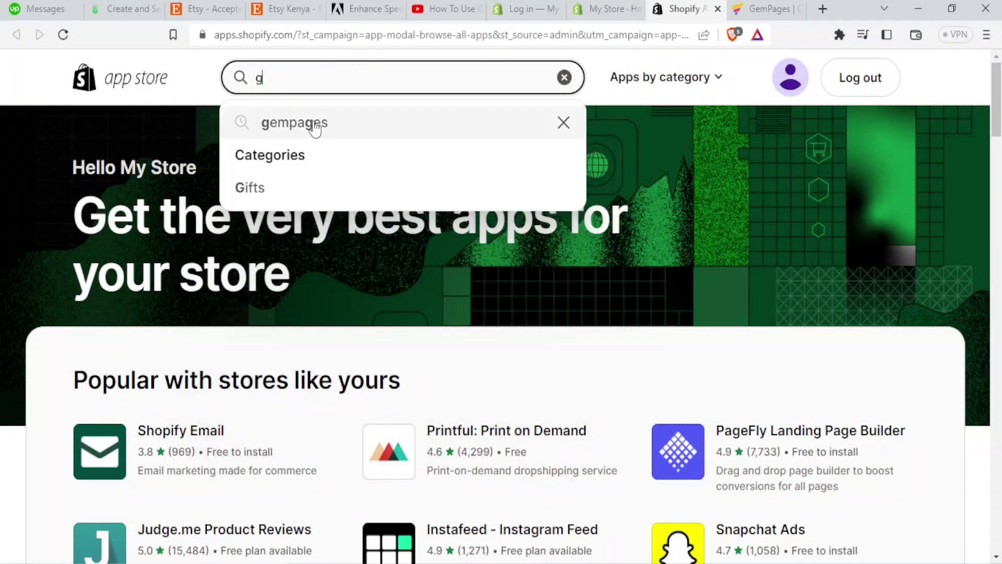
pyautogui.click(313, 125)
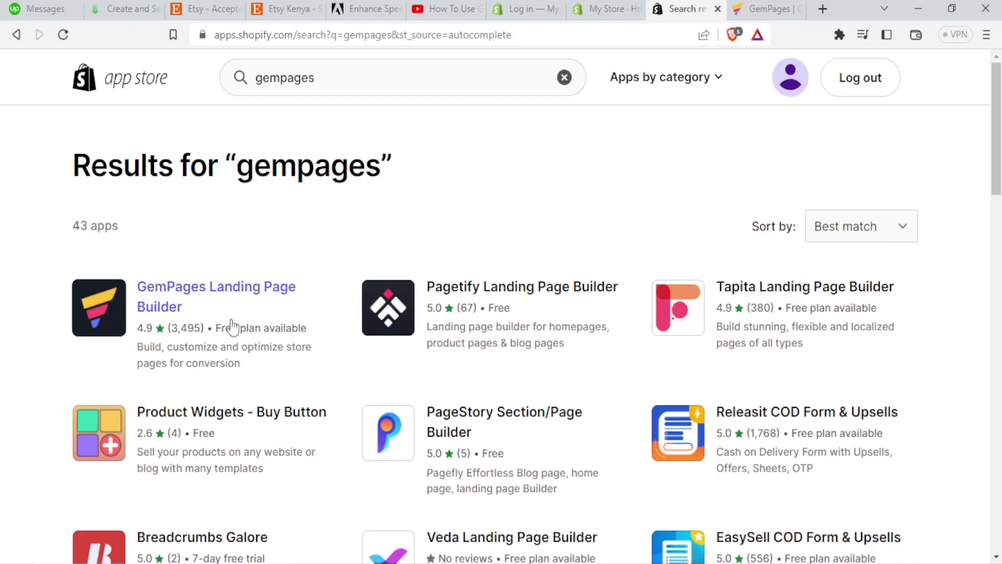
pyautogui.click(207, 296)
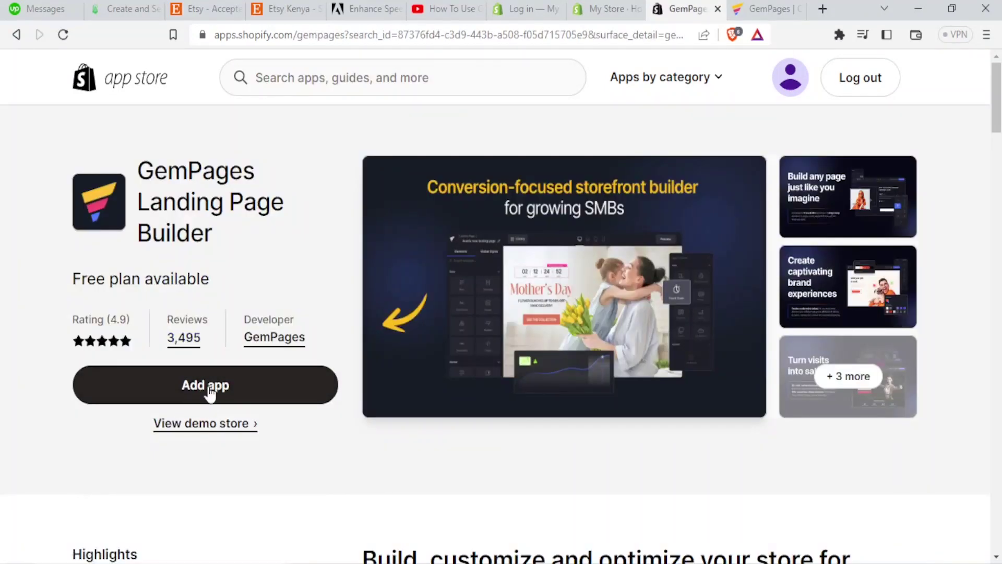
pyautogui.click(210, 389)
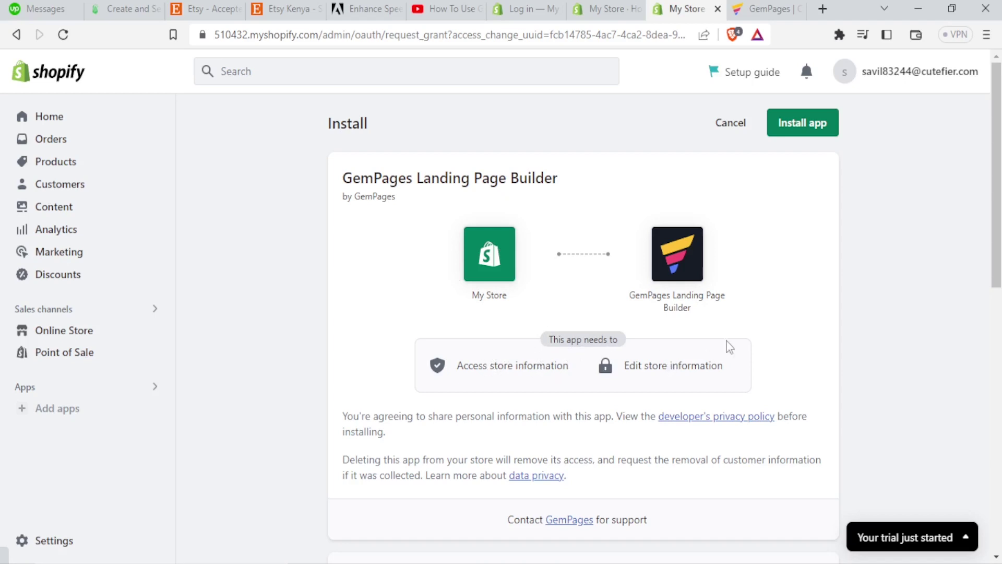
# Install GemPages, choose Start For Free on its website, and launch the app.
pyautogui.click(806, 127)
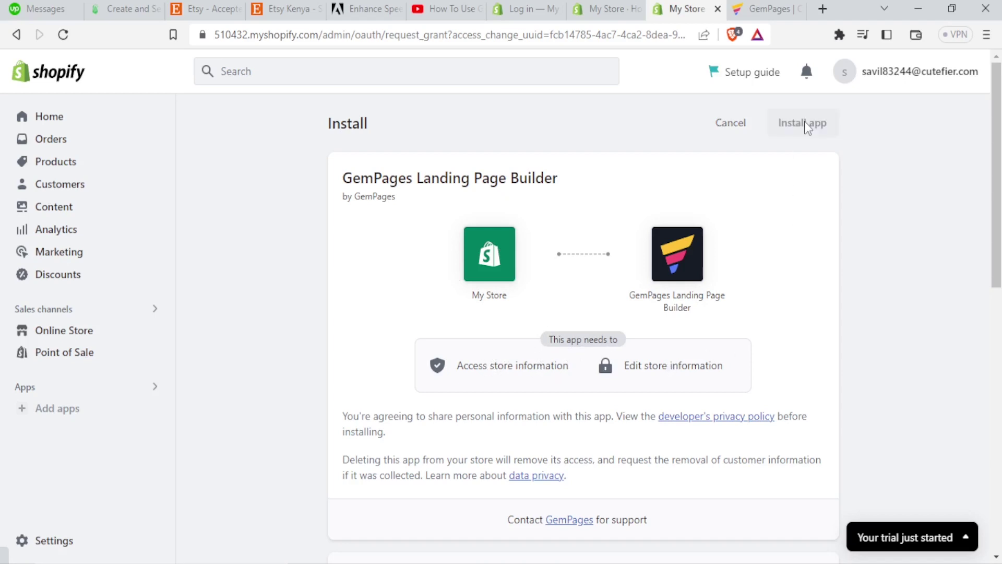
pyautogui.click(706, 11)
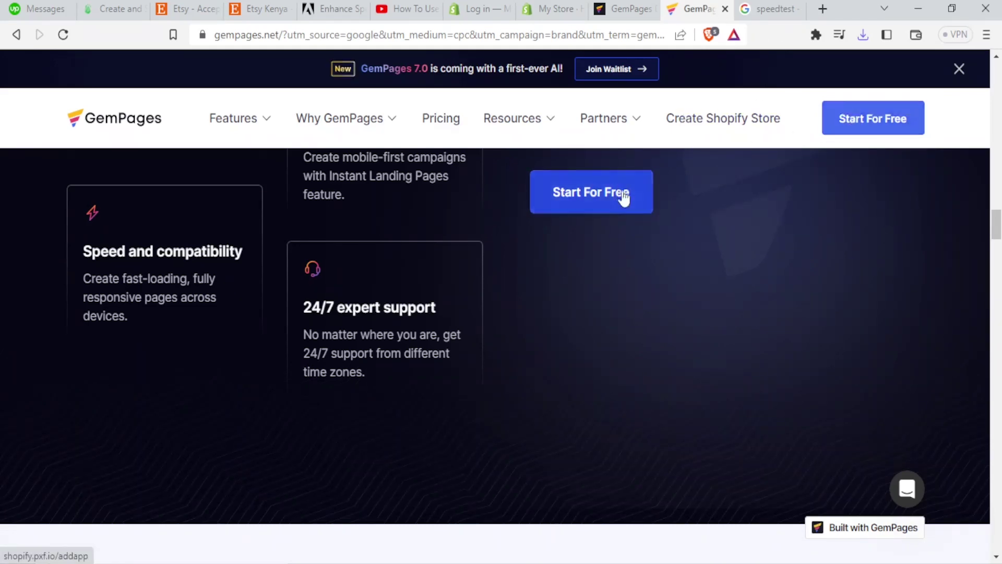
pyautogui.click(619, 197)
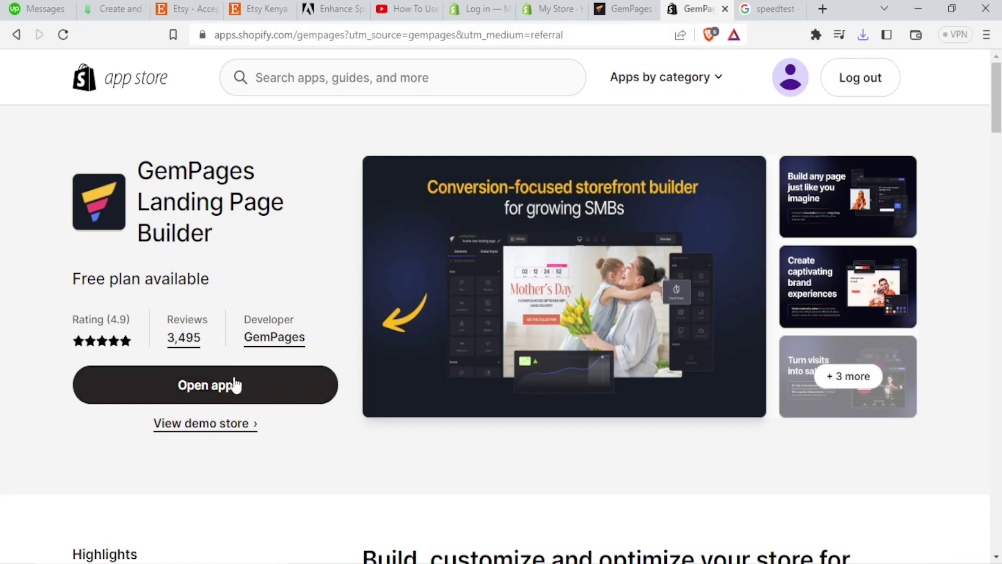
pyautogui.click(221, 395)
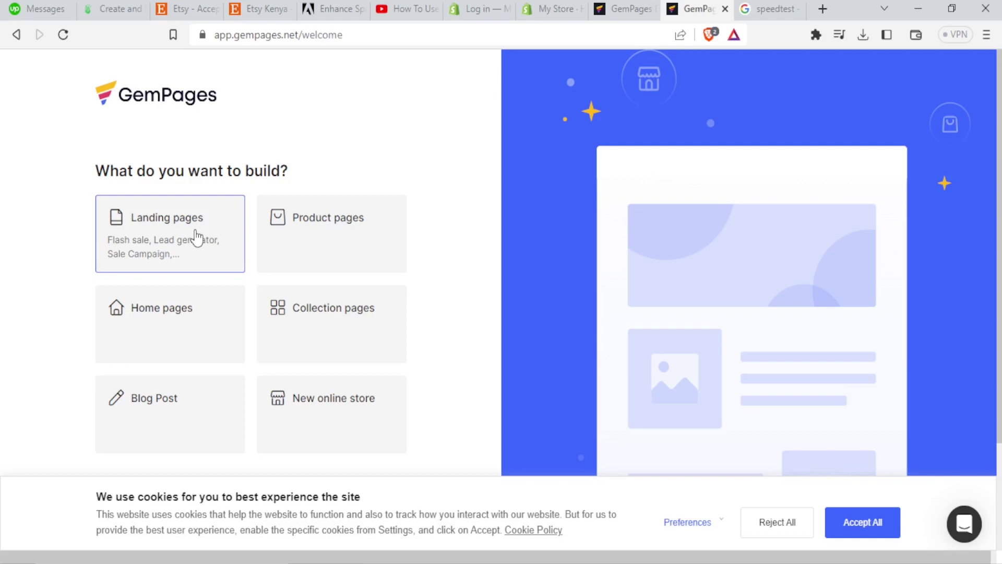
# Choose the Landing pages card and create a new untitled landing page.
pyautogui.scroll(-2, 679, 256)
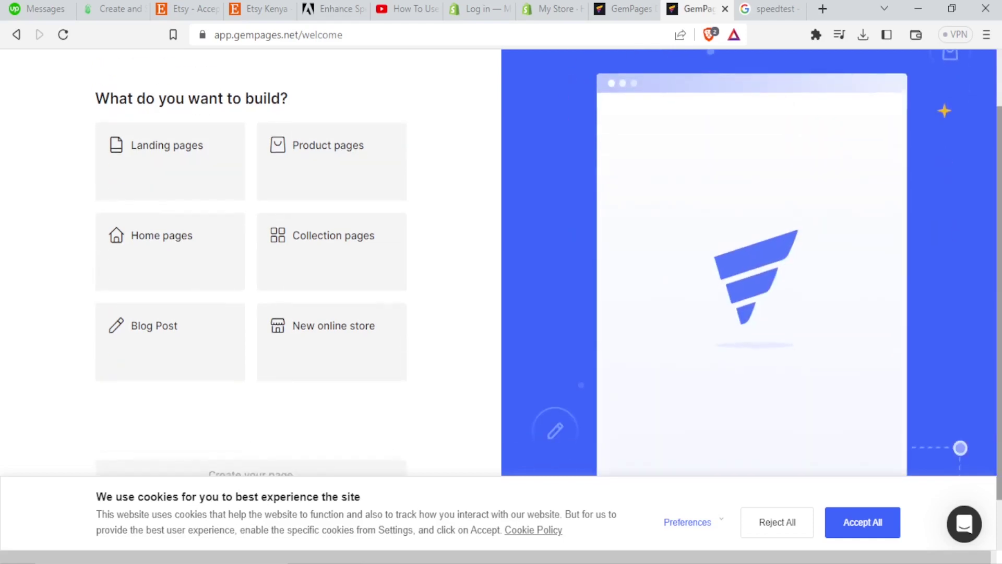
pyautogui.scroll(-2, 679, 257)
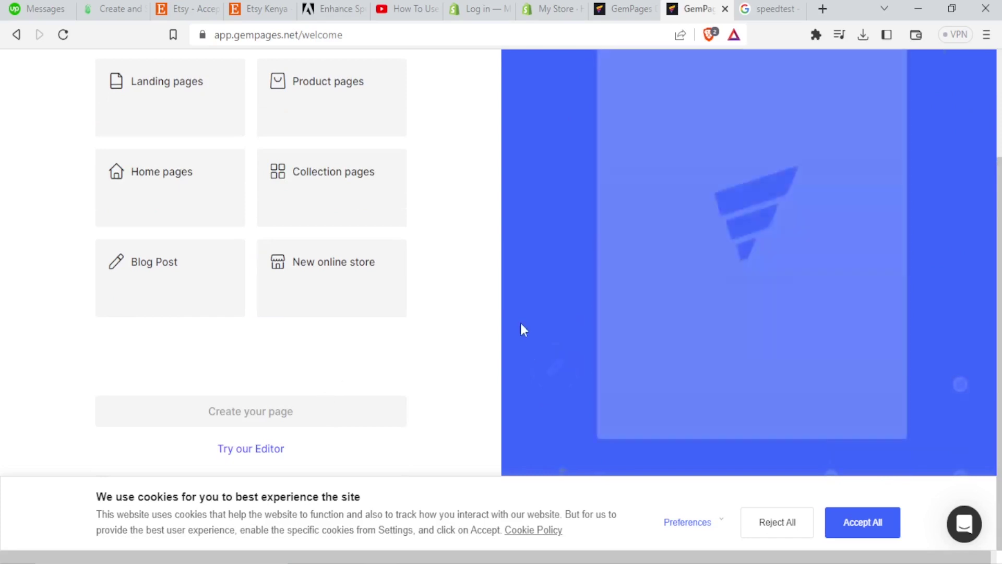
pyautogui.scroll(2, 175, 121)
pyautogui.scroll(-2, 188, 208)
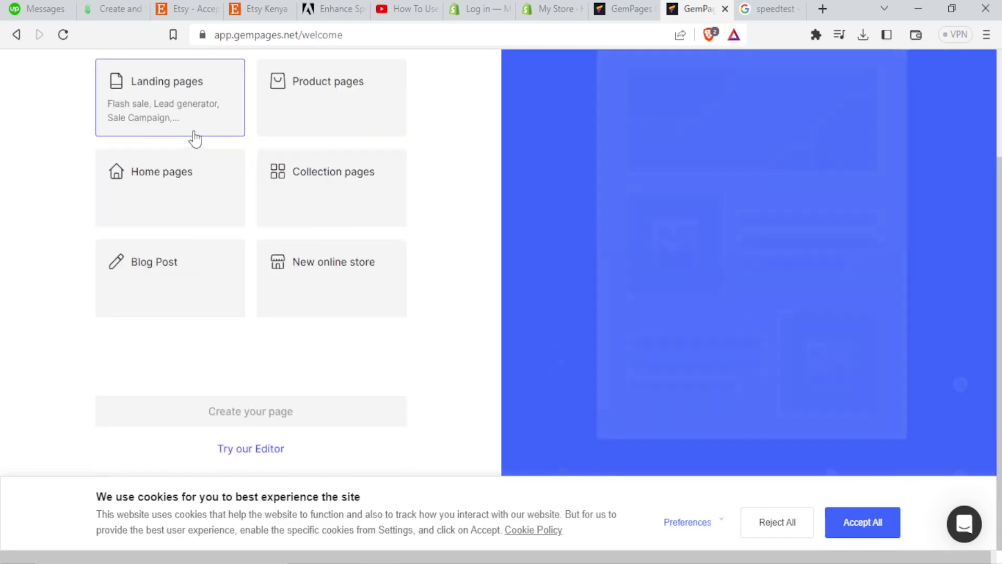
pyautogui.click(192, 116)
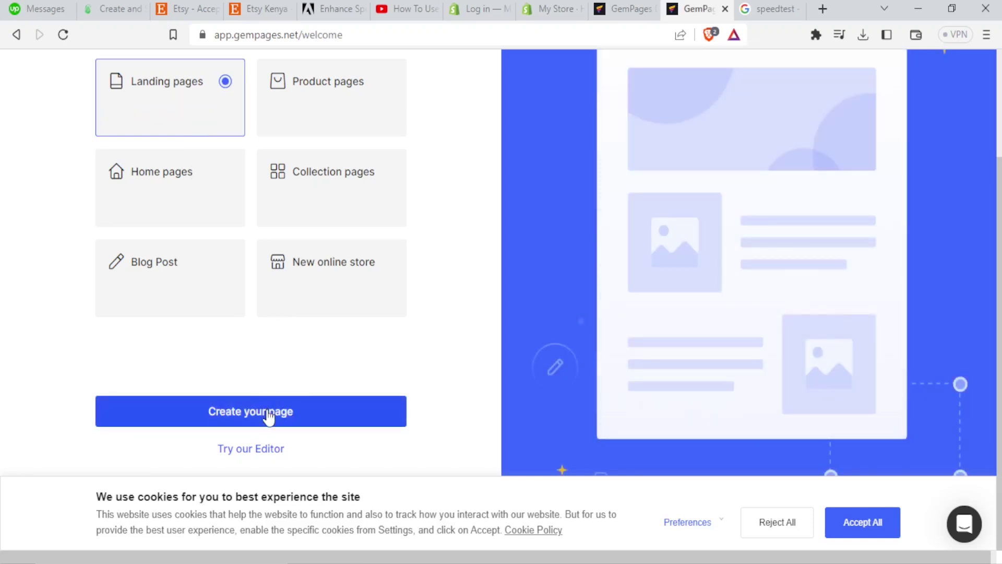
pyautogui.click(268, 417)
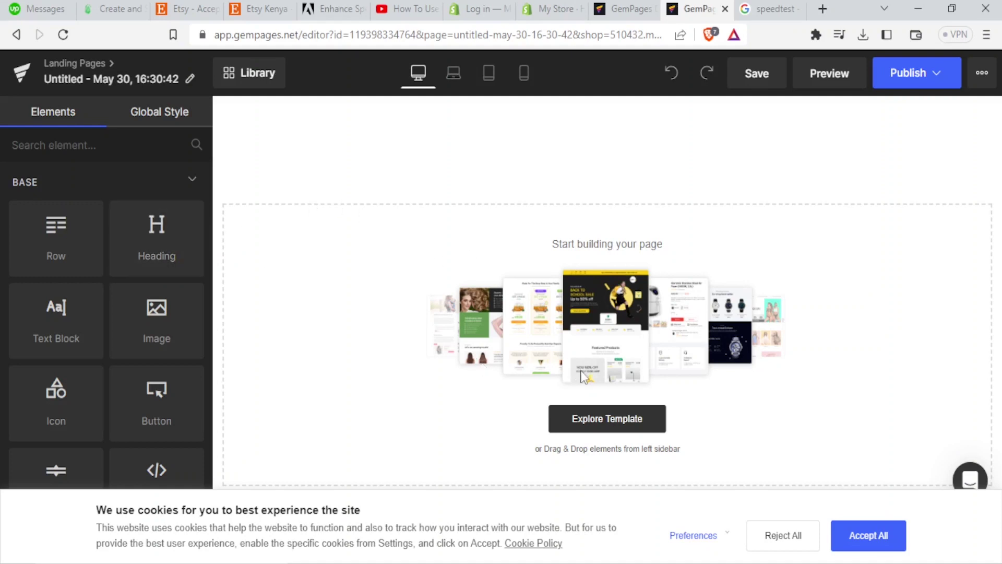
# Add the Father's Day Landing Page - Camping template from the Library's Templates.
pyautogui.click(595, 419)
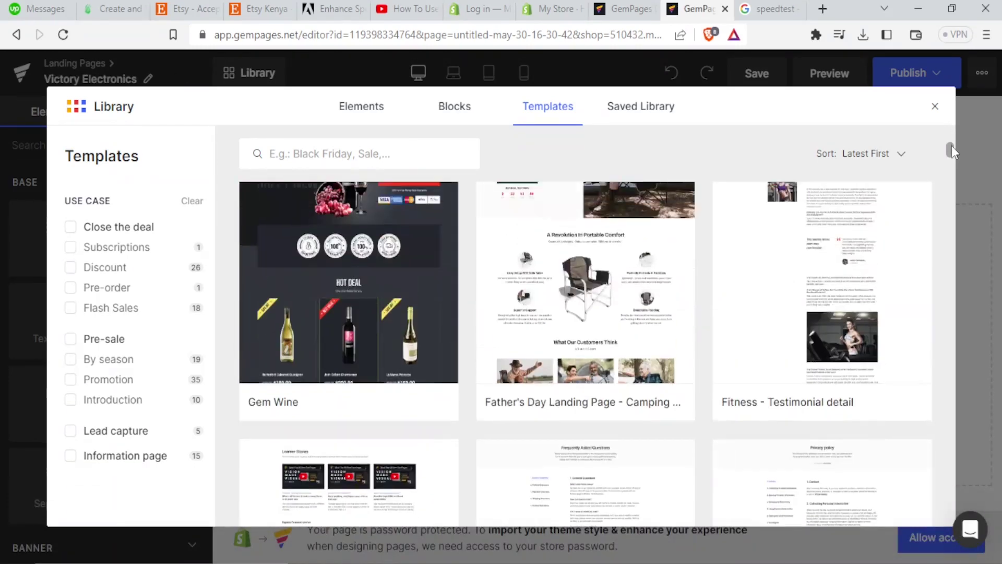
pyautogui.moveTo(951, 146); pyautogui.dragTo(951, 142)
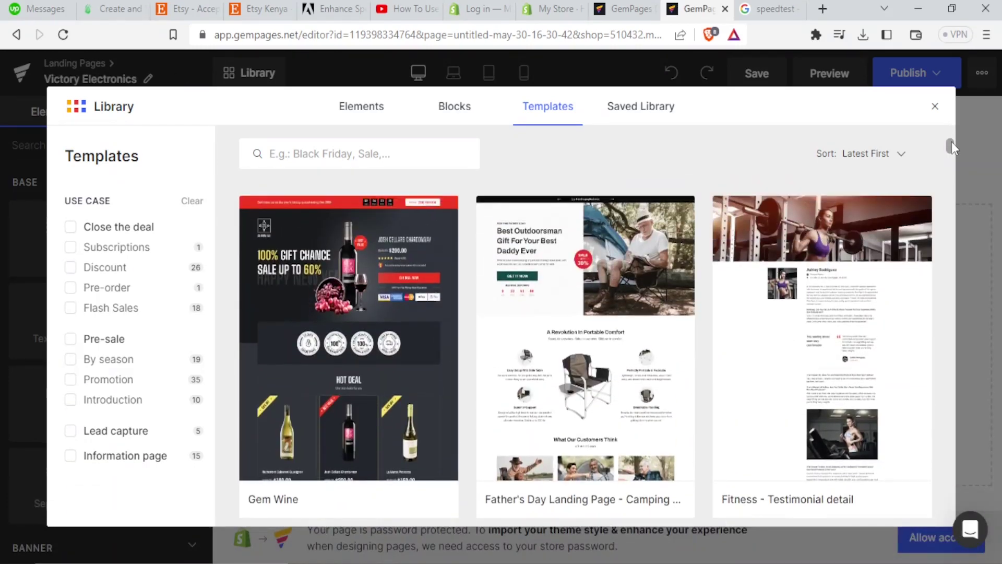
pyautogui.moveTo(652, 322)
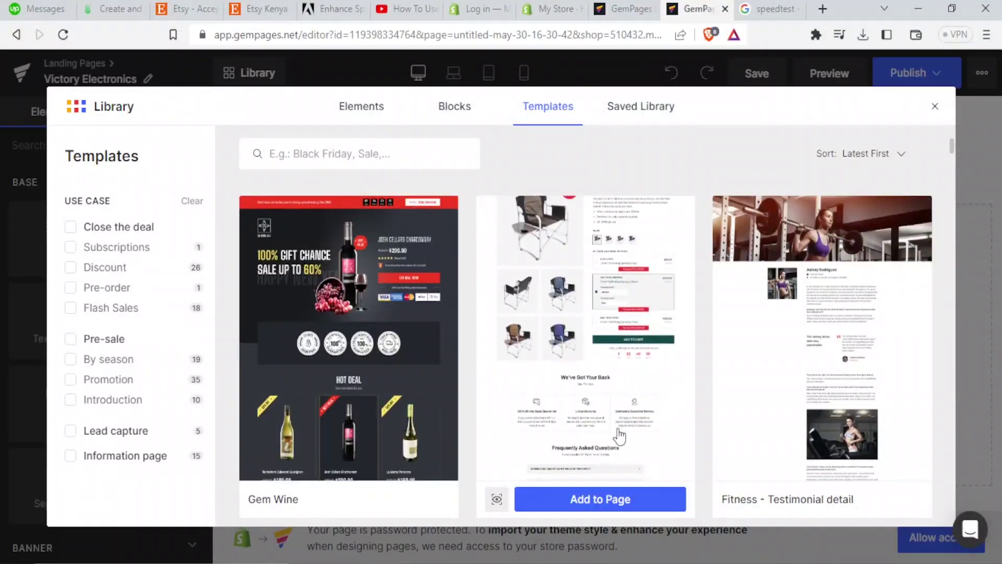
pyautogui.click(613, 500)
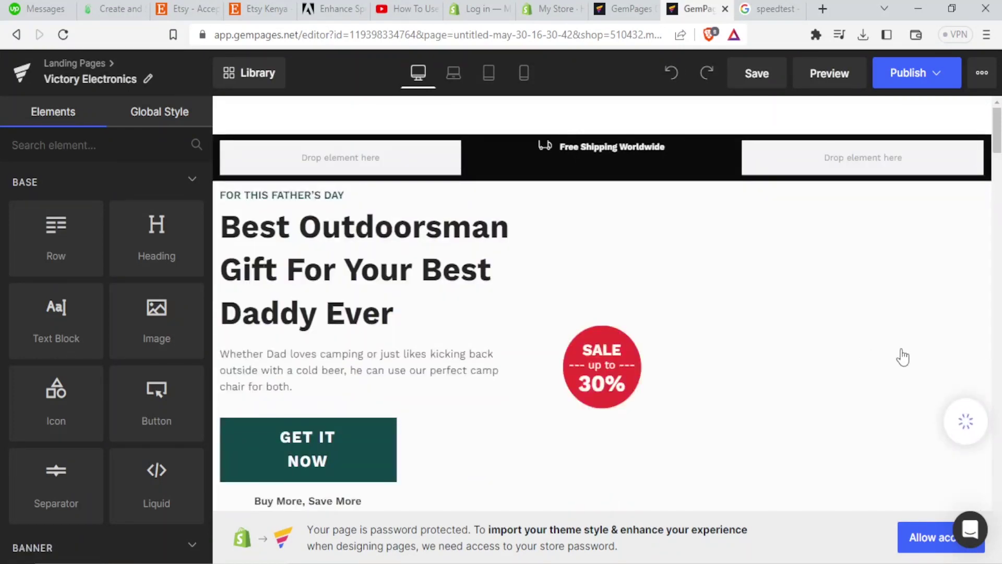
# Replace the three-line hero heading with 'Victory Electronics' and reselect the new heading text.
pyautogui.moveTo(996, 146)
pyautogui.mouseDown()
pyautogui.moveTo(996, 252)
pyautogui.moveTo(996, 128)
pyautogui.mouseUp()
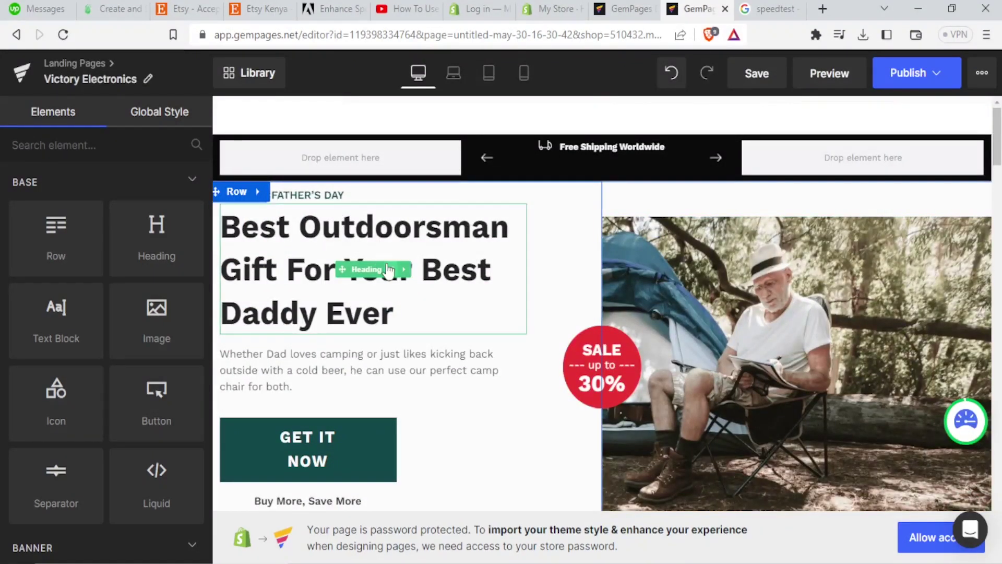
pyautogui.click(394, 313)
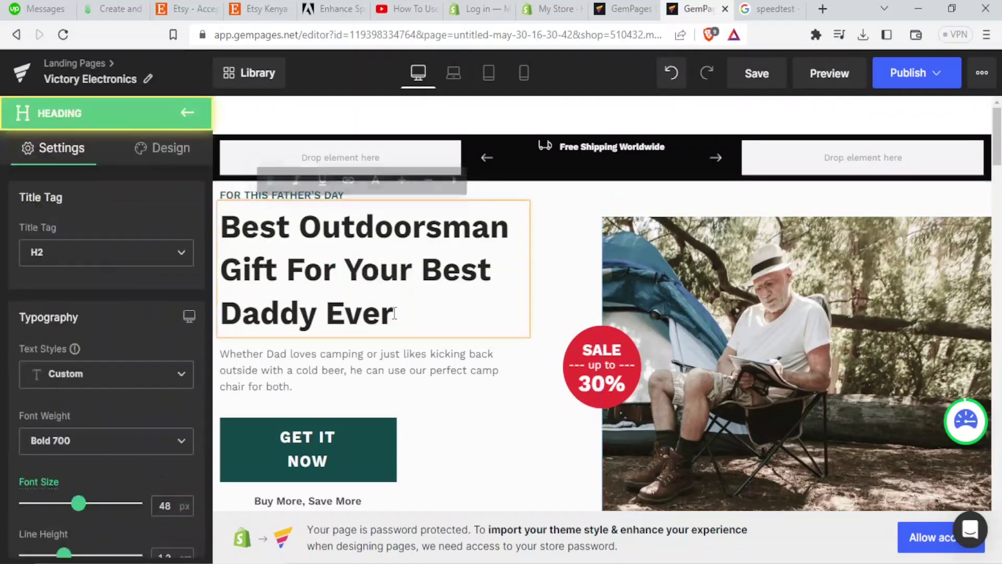
pyautogui.moveTo(395, 313); pyautogui.dragTo(223, 233)
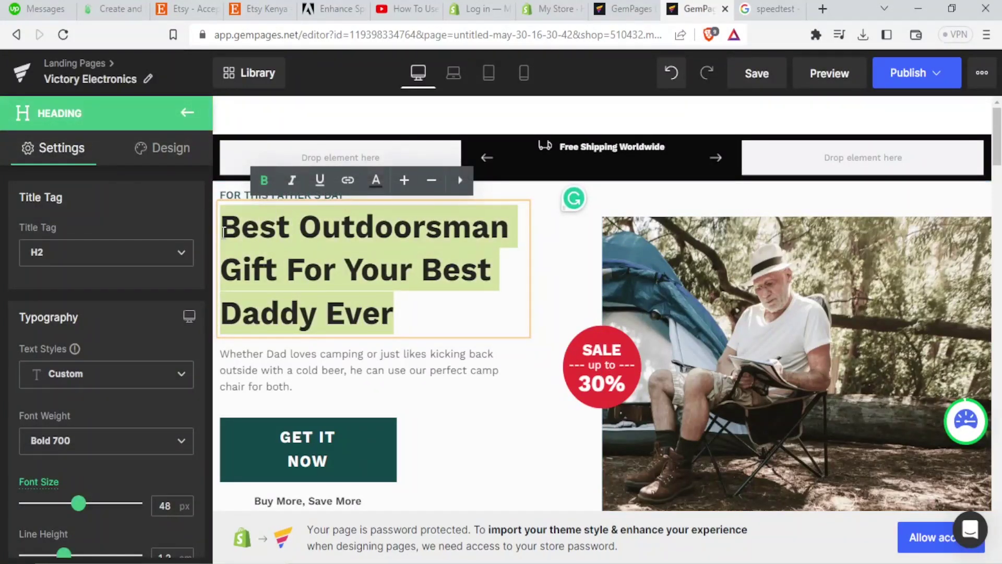
pyautogui.write('V')
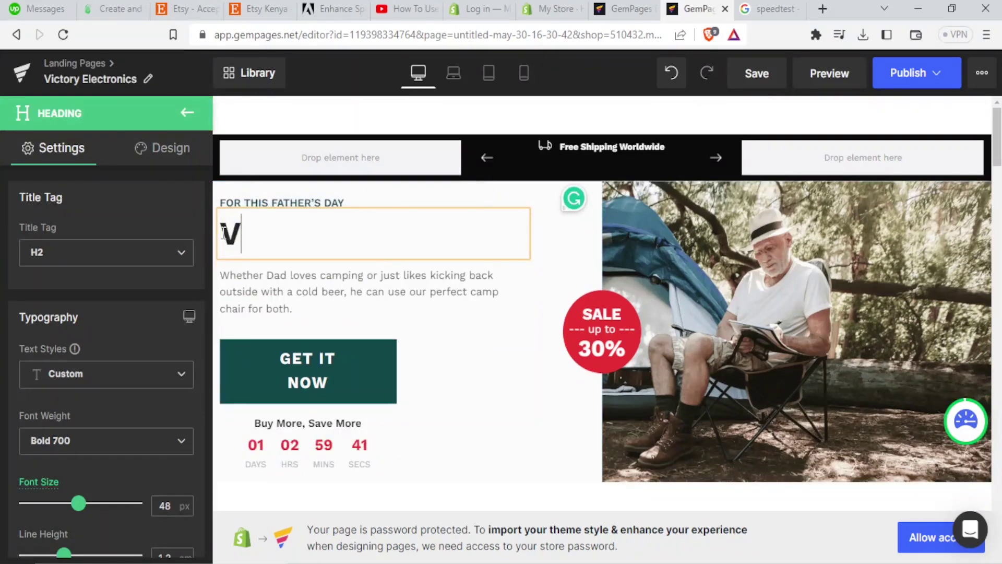
pyautogui.write('ictory Electronics')
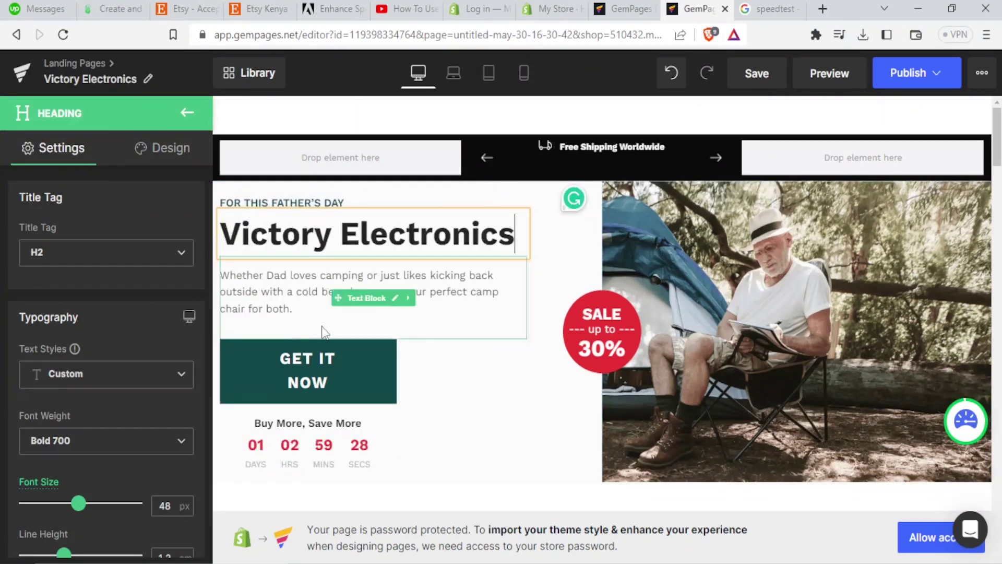
pyautogui.click(696, 298)
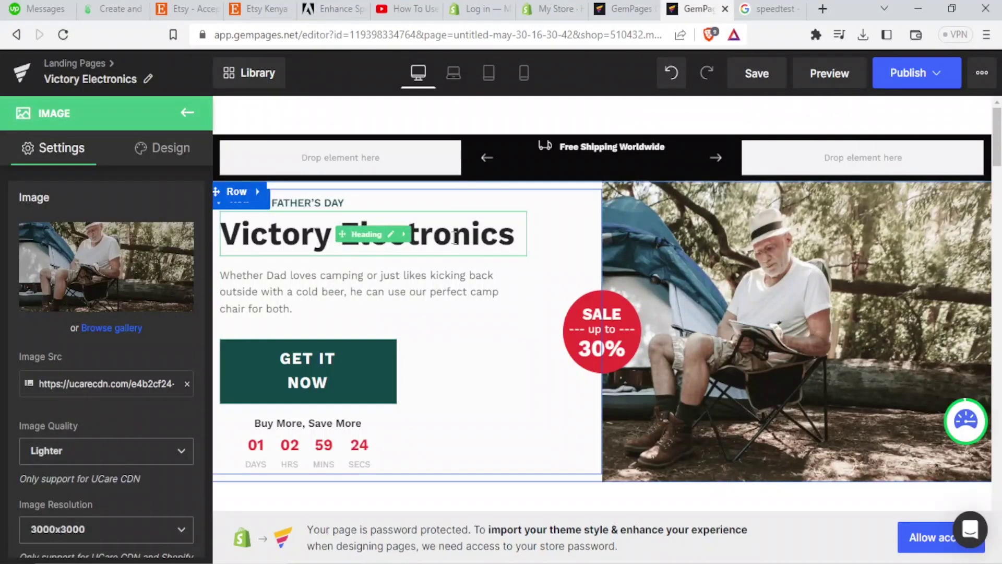
pyautogui.click(484, 235)
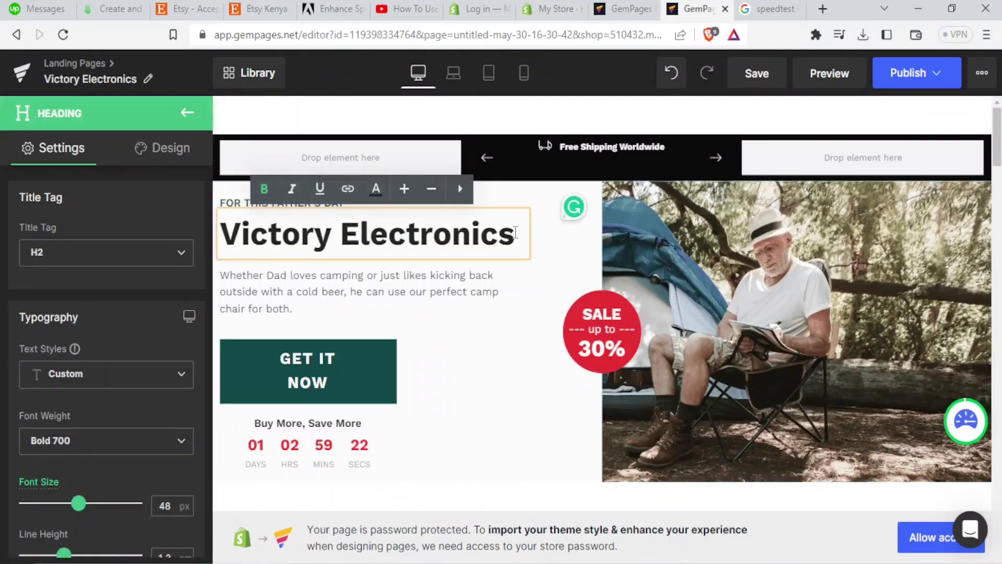
pyautogui.moveTo(514, 233); pyautogui.dragTo(214, 245)
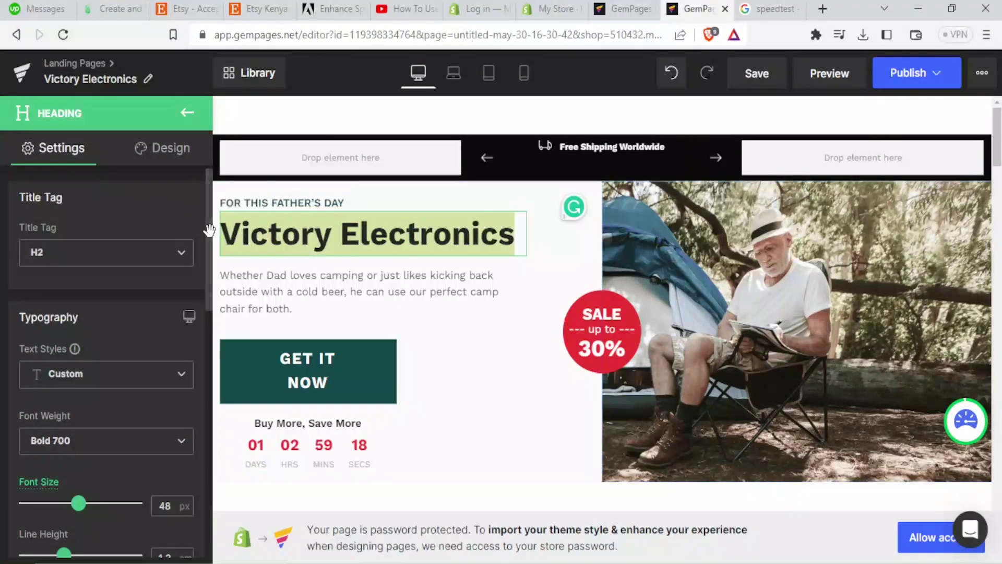
# Set the Victory Electronics heading's Typography font size to 43 px.
pyautogui.scroll(-1, 207, 240)
pyautogui.scroll(1, 207, 230)
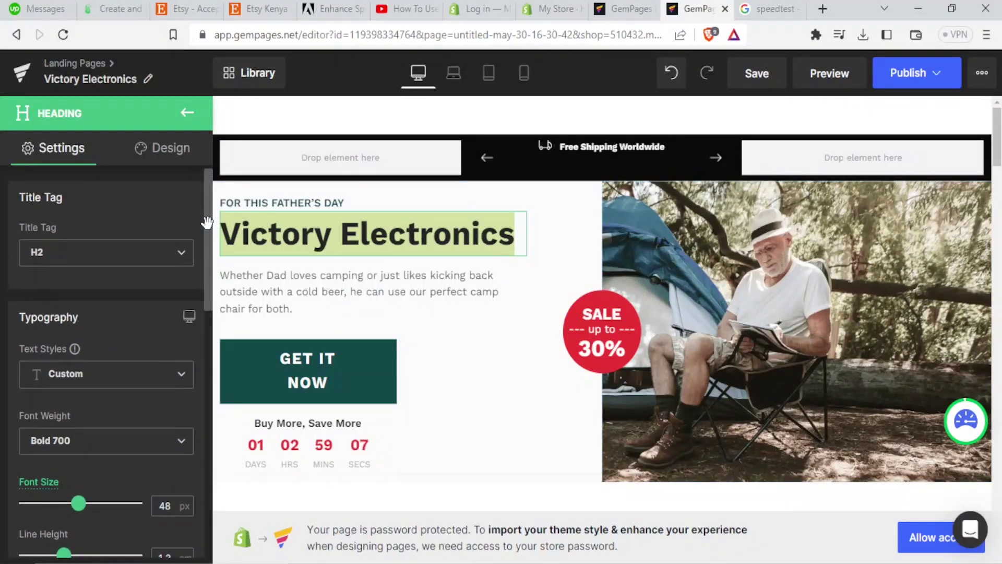
pyautogui.scroll(-3, 207, 223)
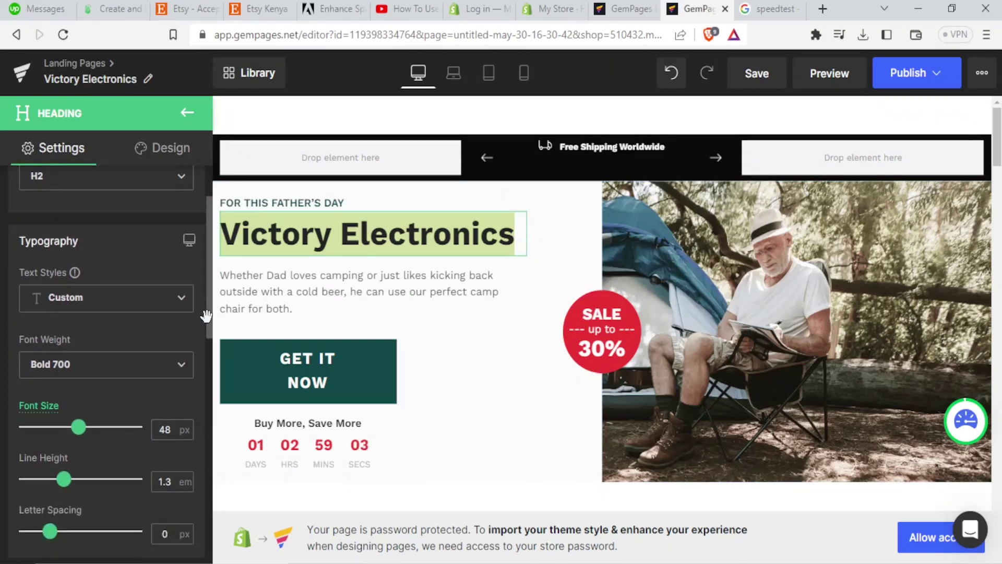
pyautogui.moveTo(83, 426)
pyautogui.mouseDown()
pyautogui.moveTo(150, 428)
pyautogui.moveTo(78, 428)
pyautogui.mouseUp()
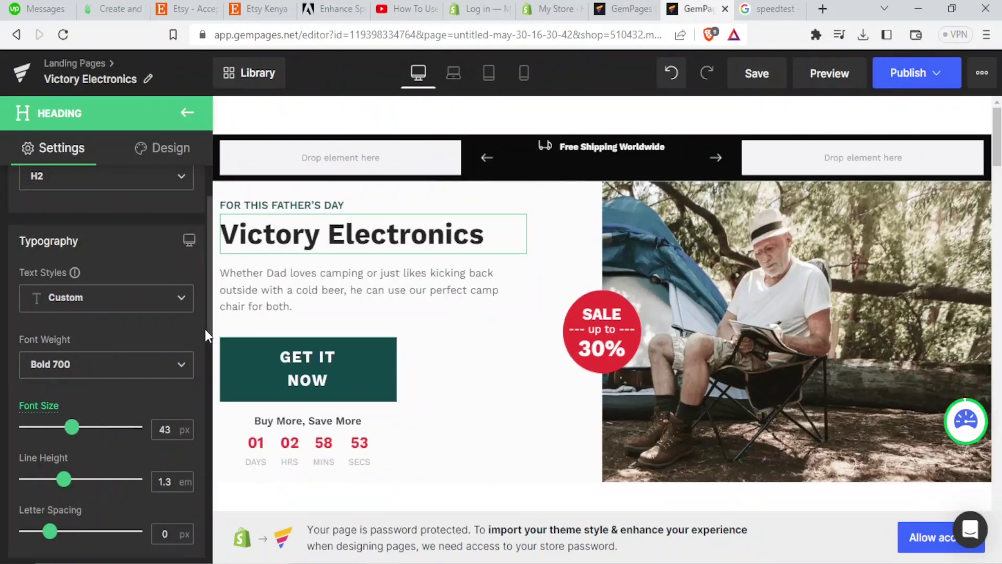
pyautogui.moveTo(206, 335); pyautogui.dragTo(208, 390)
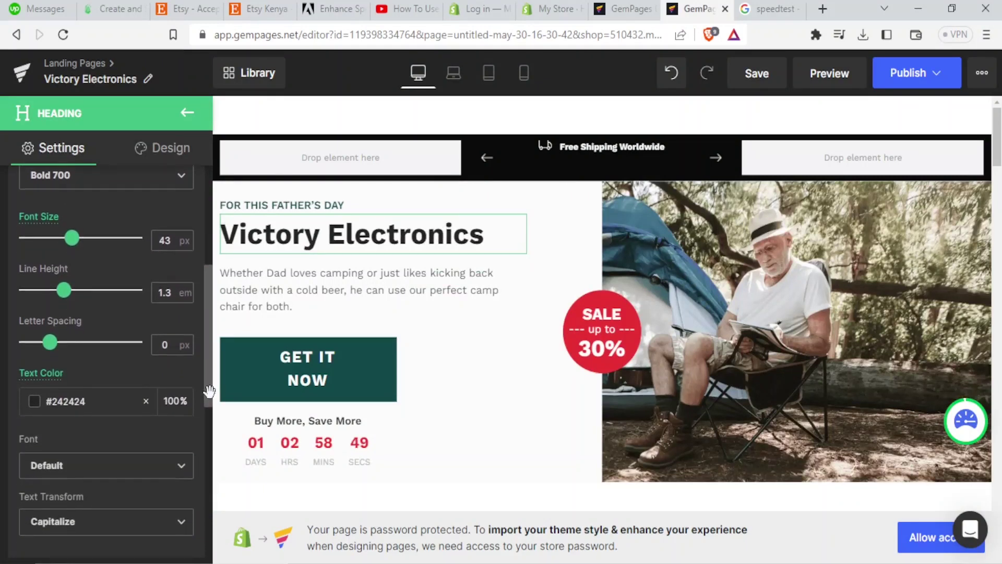
# Give the Victory Electronics heading a dark red #bc0000 text colour.
pyautogui.click(89, 409)
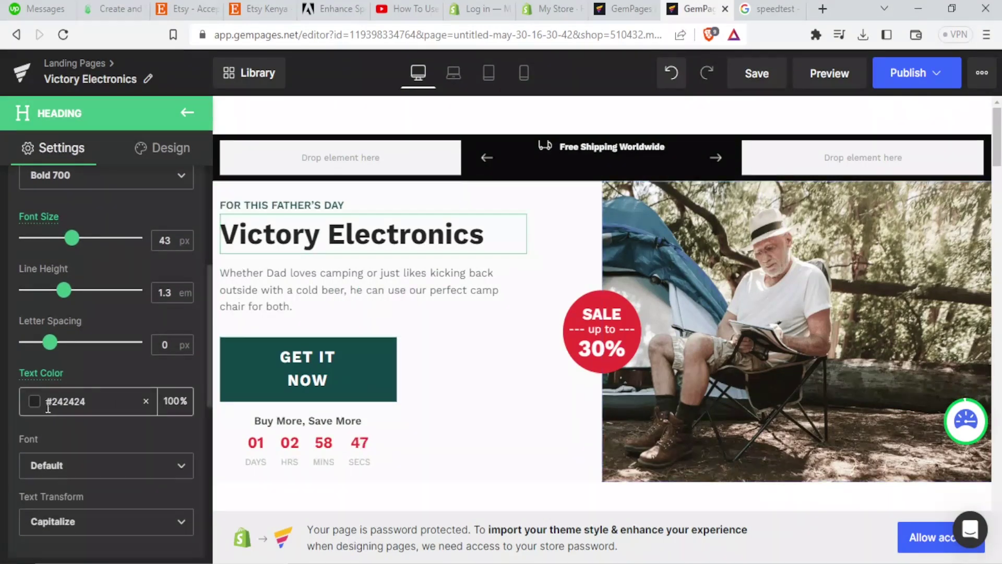
pyautogui.click(35, 403)
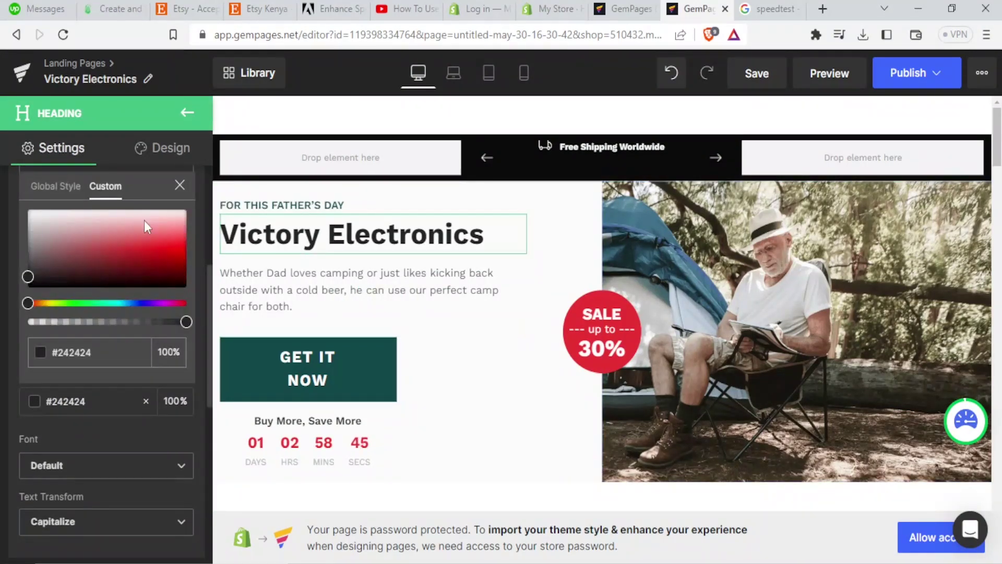
pyautogui.moveTo(156, 230); pyautogui.dragTo(191, 263)
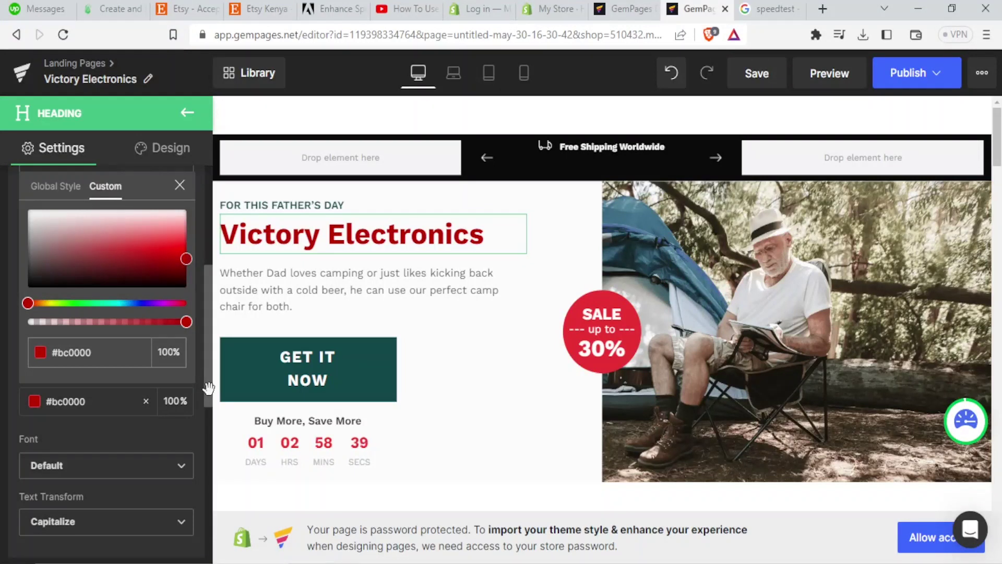
pyautogui.scroll(-1, 208, 398)
pyautogui.click(184, 425)
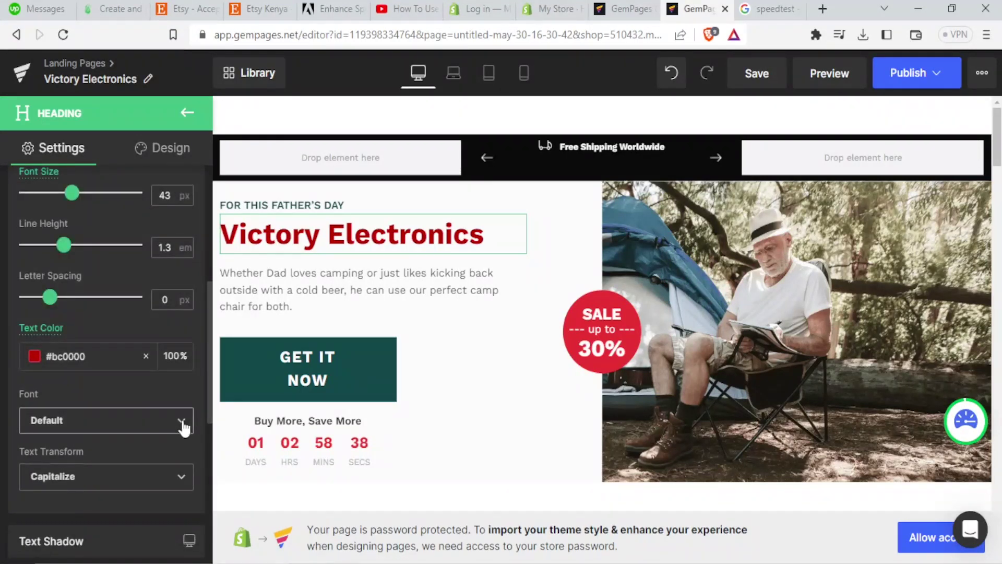
pyautogui.click(184, 426)
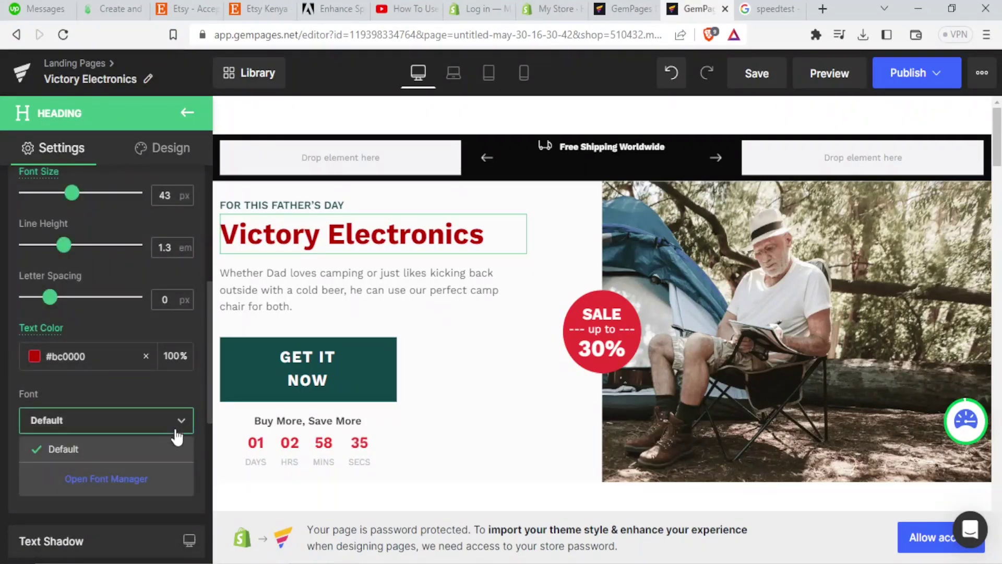
# Activate the Aclonica font for the page in the Font Manager and save.
pyautogui.click(140, 479)
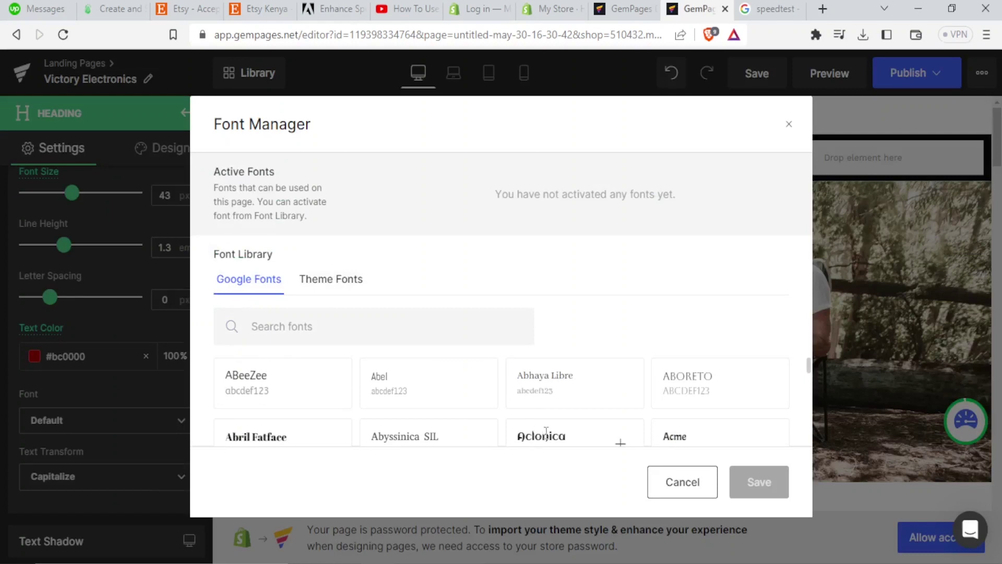
pyautogui.click(621, 443)
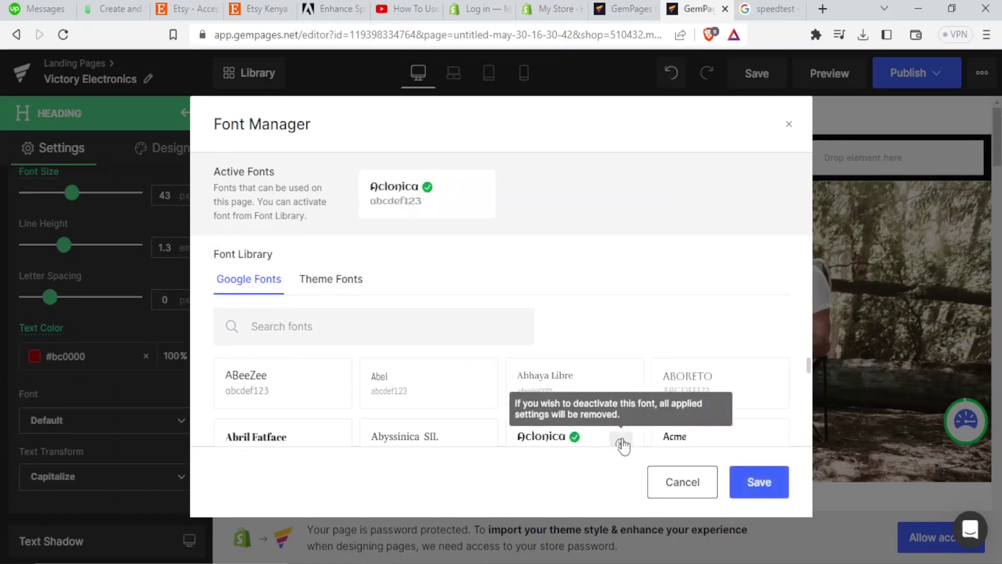
pyautogui.click(761, 481)
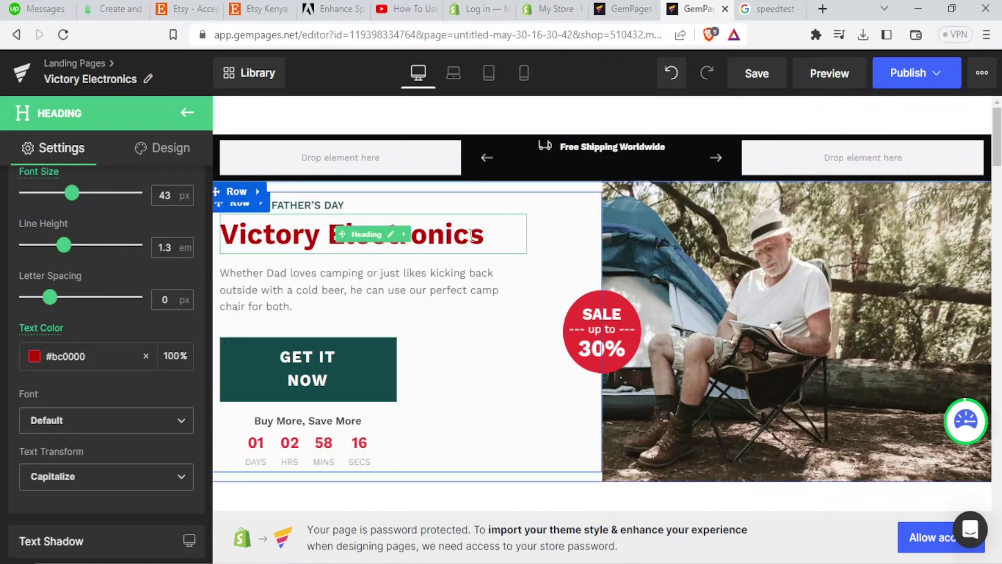
# Apply the Aclonica font to the selected Victory Electronics heading.
pyautogui.moveTo(484, 236); pyautogui.dragTo(220, 245)
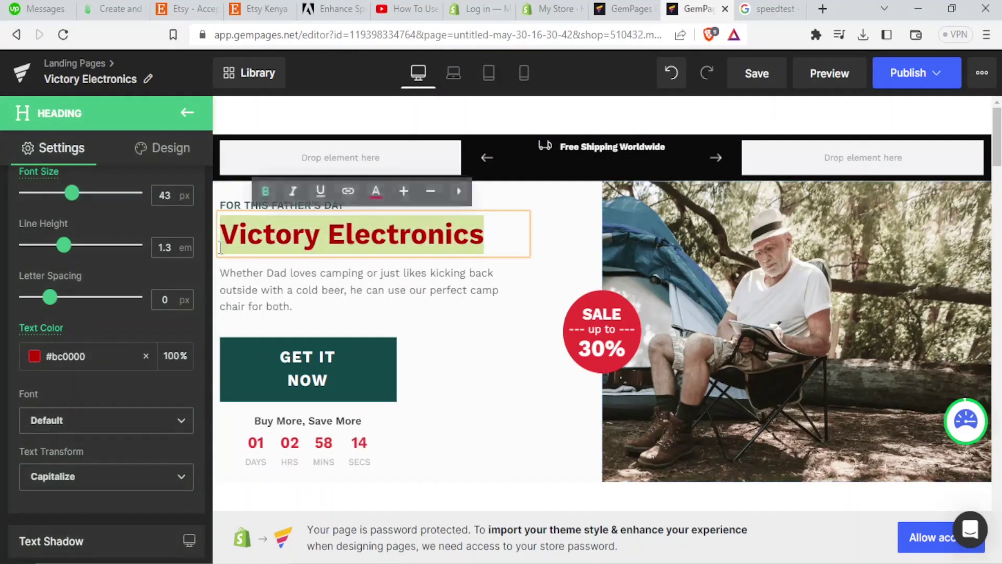
pyautogui.click(182, 424)
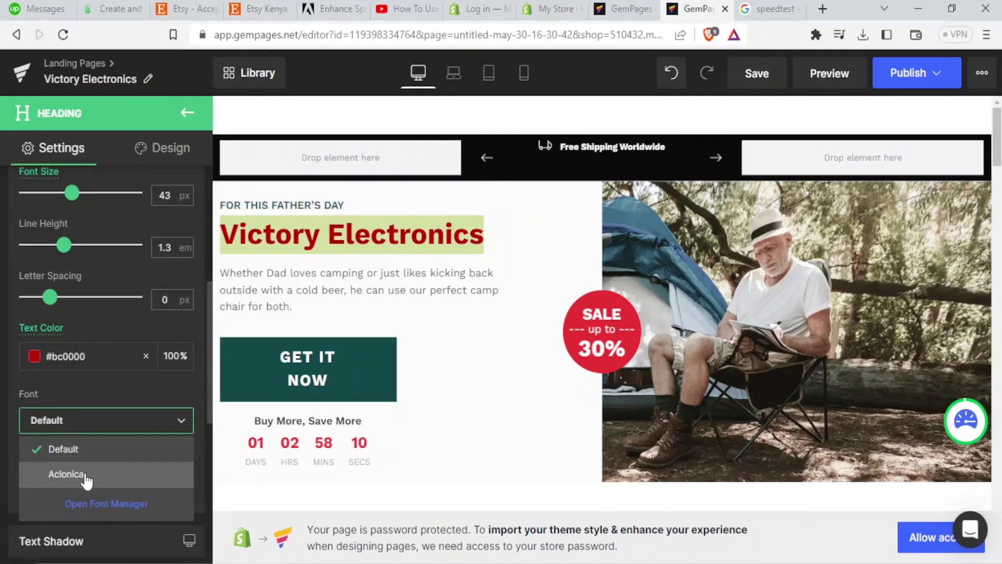
pyautogui.click(66, 474)
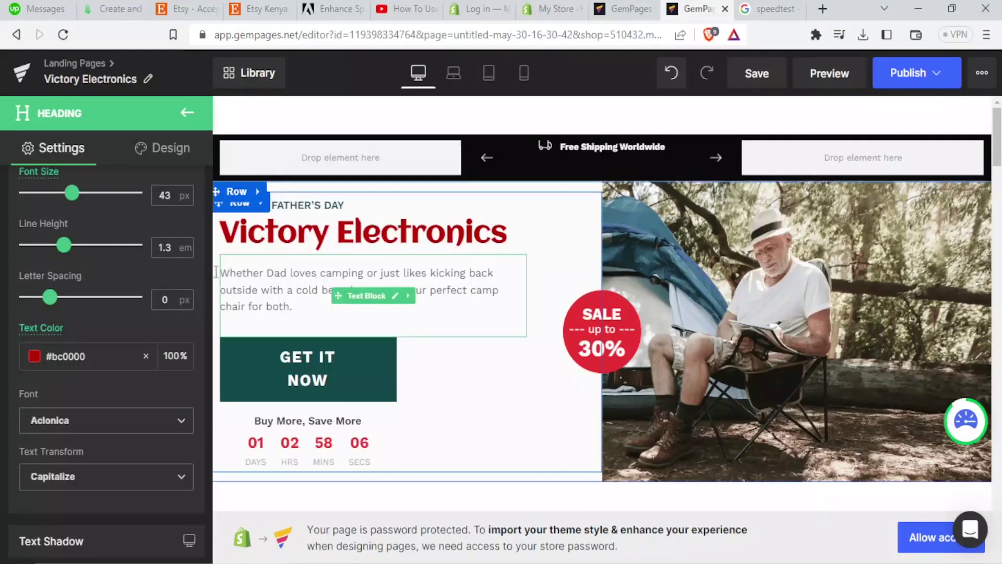
# Select the hero camping photo to show its Image settings and expand its row toolbar.
pyautogui.click(752, 395)
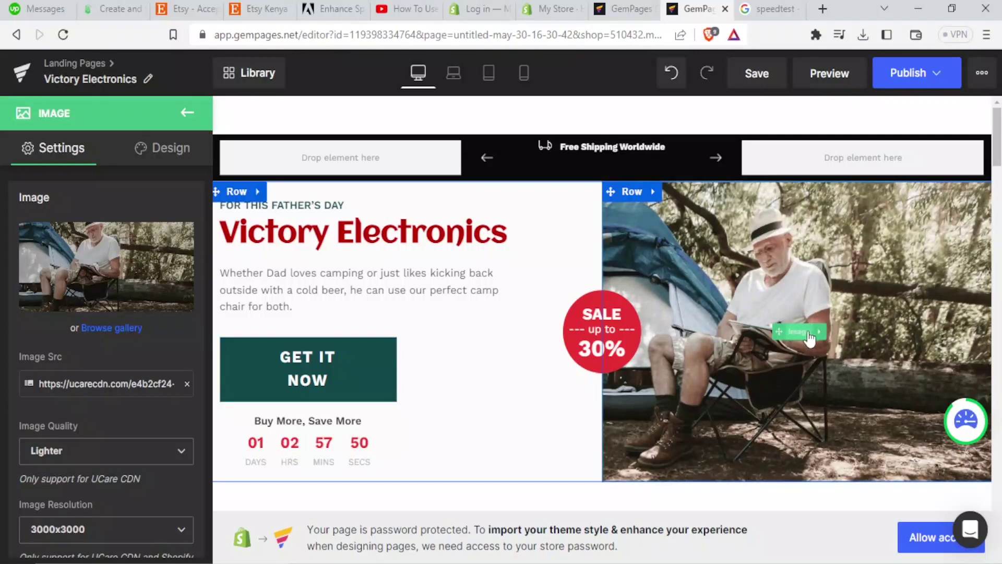
pyautogui.click(654, 193)
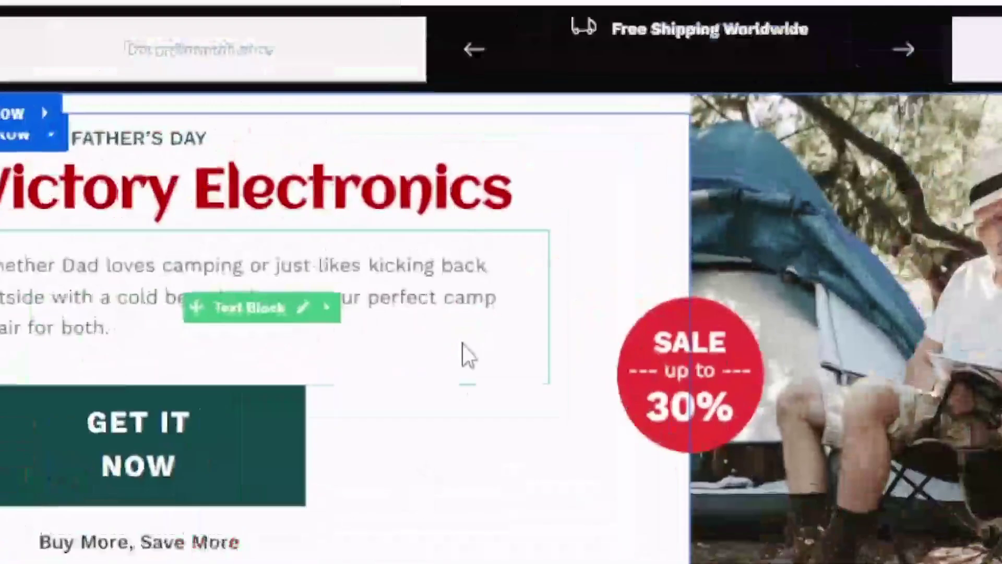
pyautogui.click(420, 383)
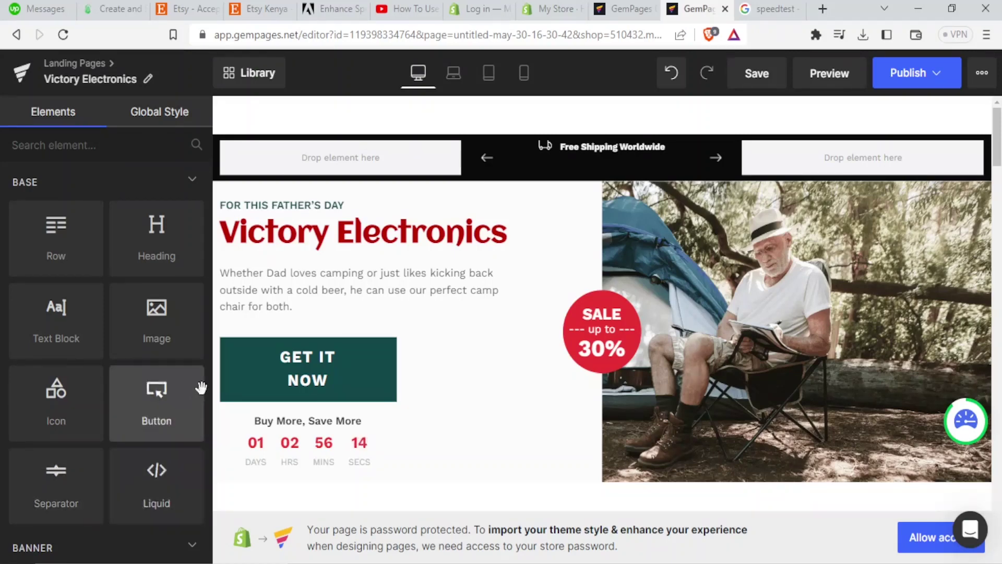
pyautogui.scroll(-2, 163, 361)
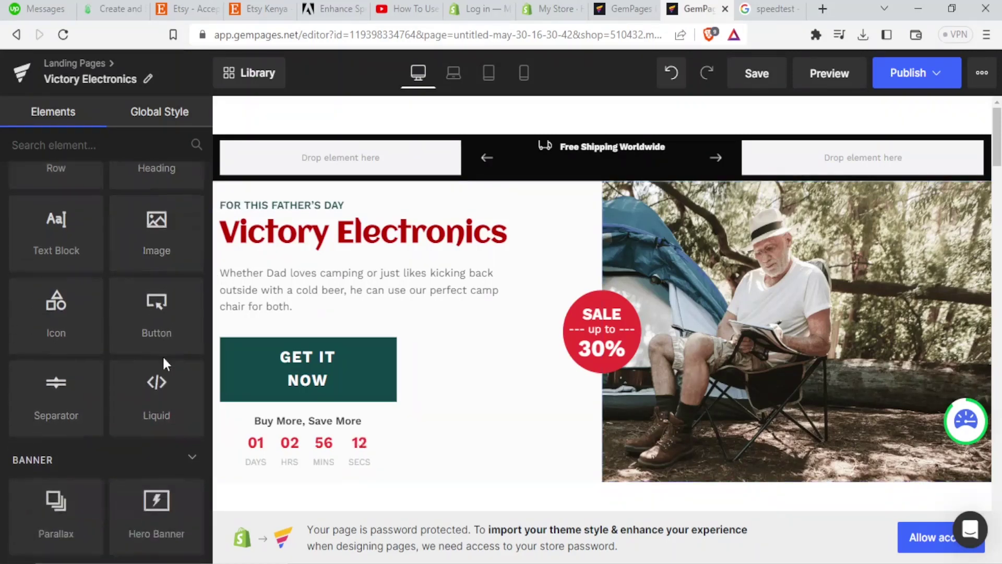
pyautogui.scroll(-2, 163, 364)
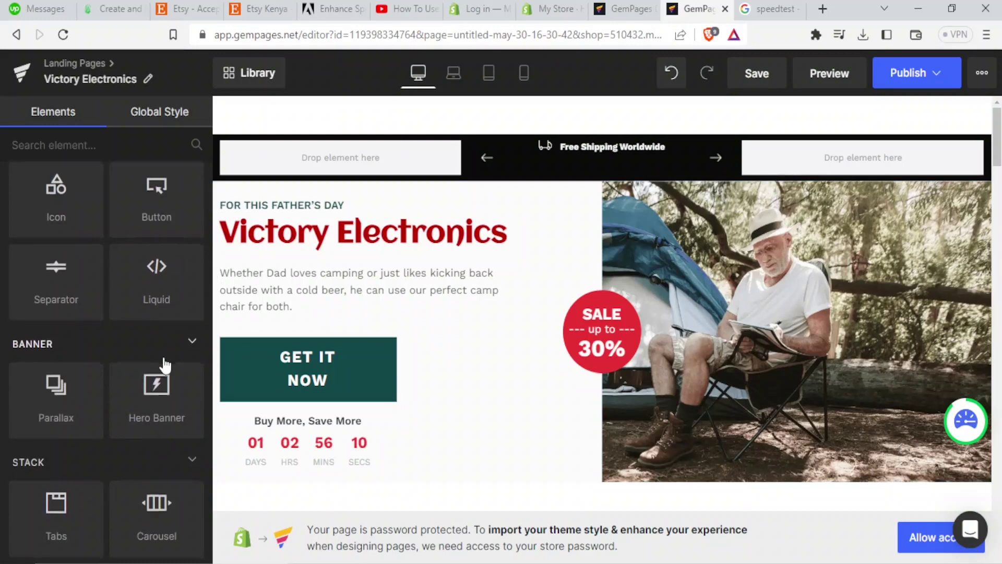
pyautogui.scroll(-1, 163, 363)
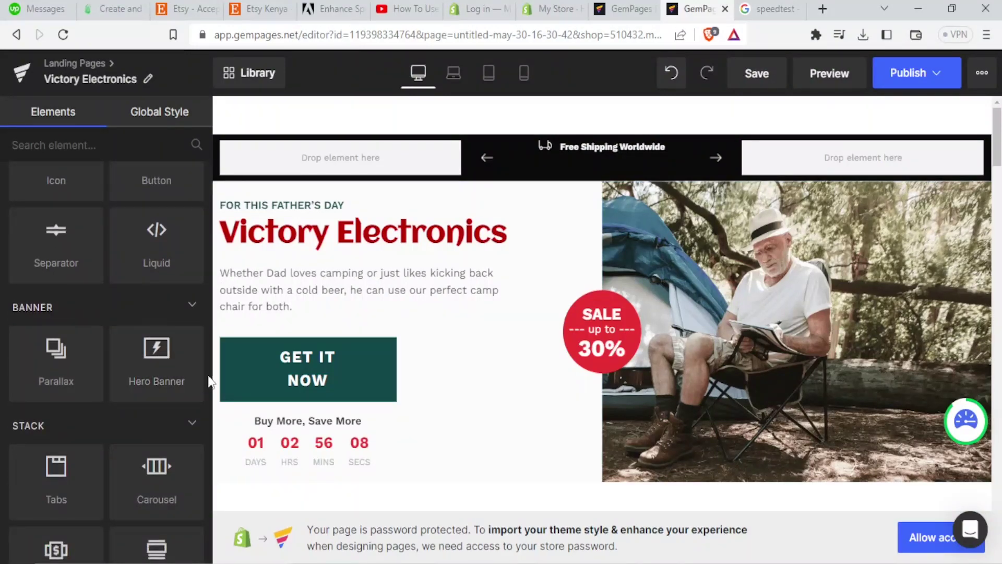
pyautogui.scroll(3, 189, 326)
pyautogui.click(255, 130)
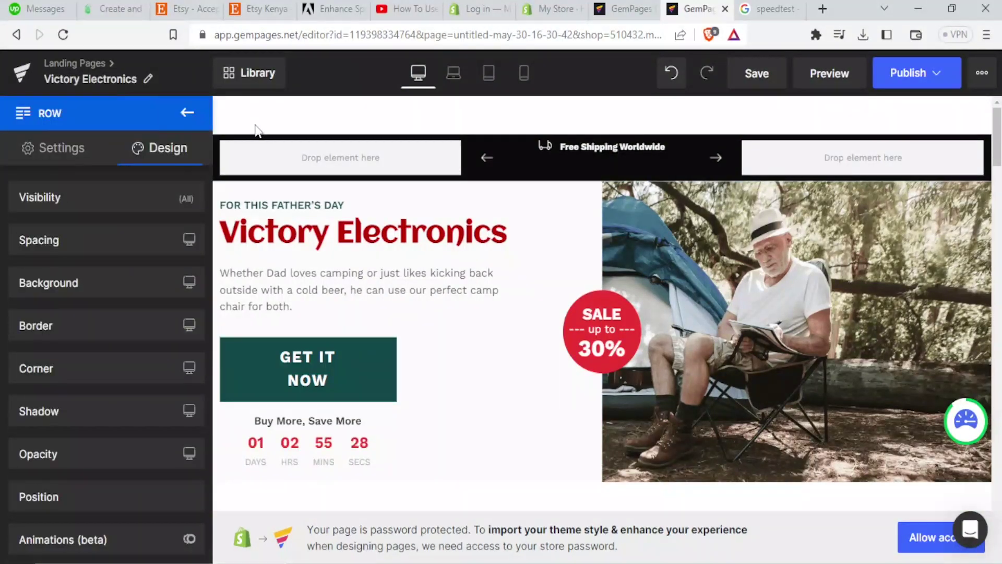
pyautogui.click(187, 112)
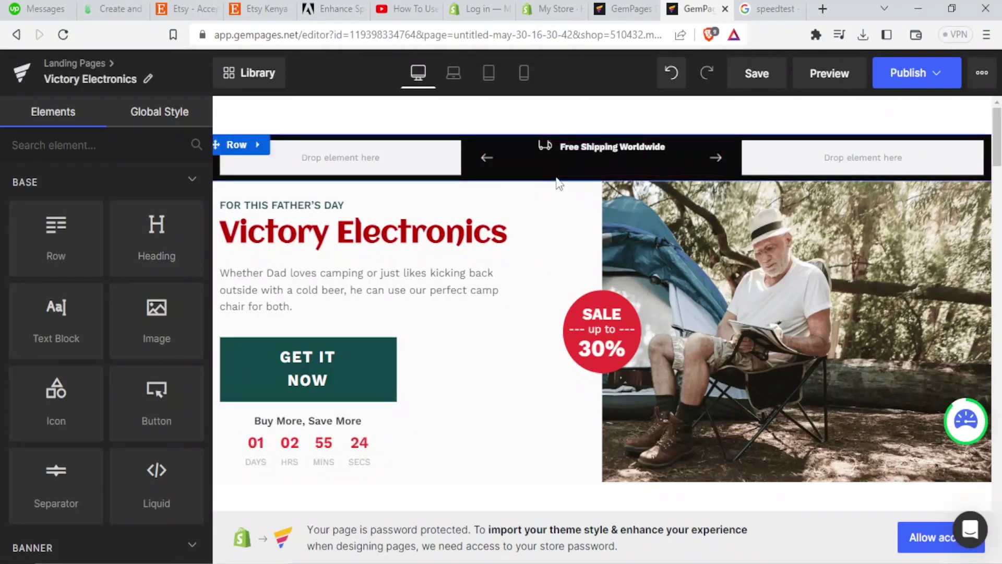
pyautogui.moveTo(171, 224); pyautogui.dragTo(172, 224)
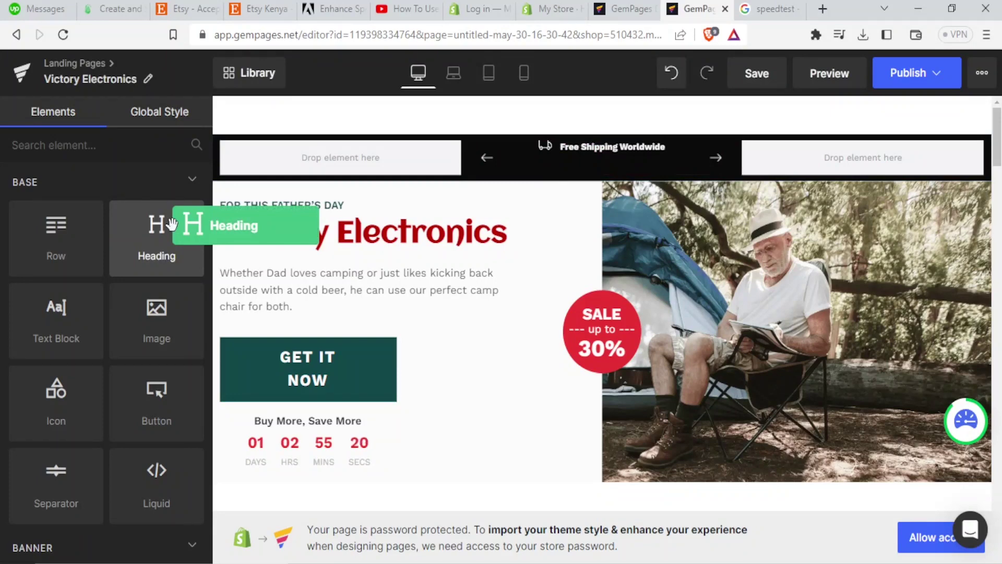
# Place a Heading element atop the hero and paste 'Victory Electronics' over its placeholder text.
pyautogui.moveTo(172, 224); pyautogui.dragTo(290, 183)
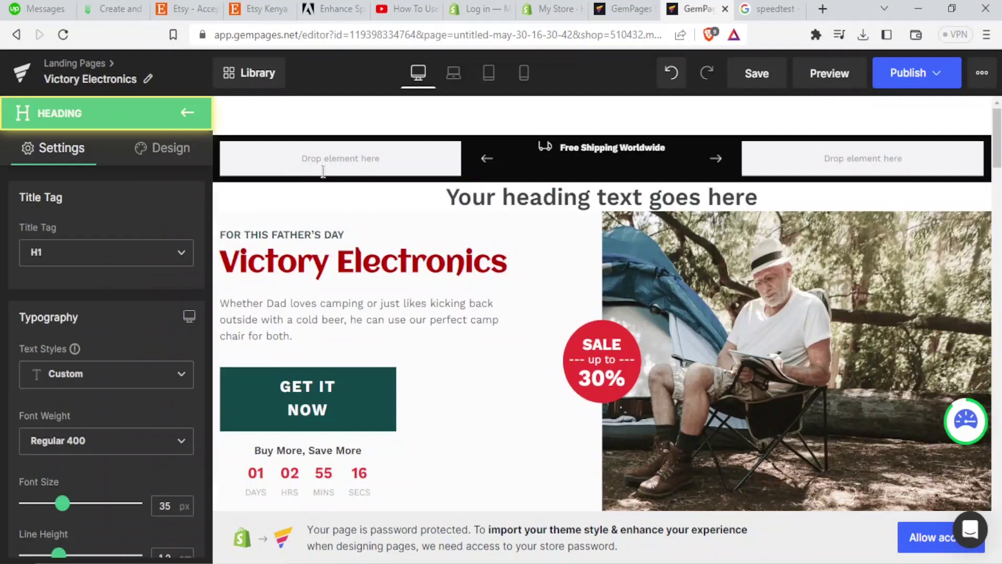
pyautogui.click(759, 194)
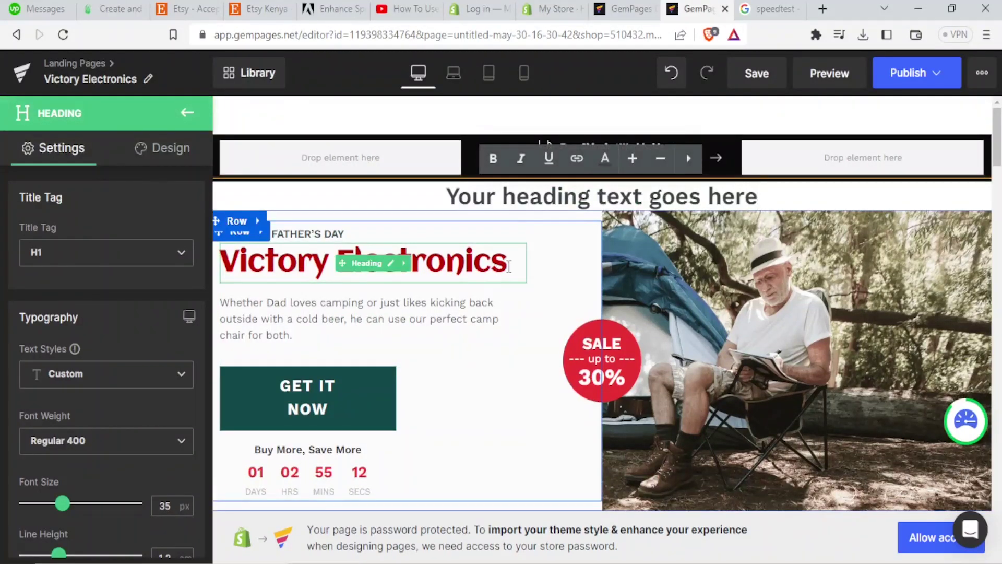
pyautogui.moveTo(509, 266); pyautogui.dragTo(219, 266)
pyautogui.hotkey('ctrl', 'c')
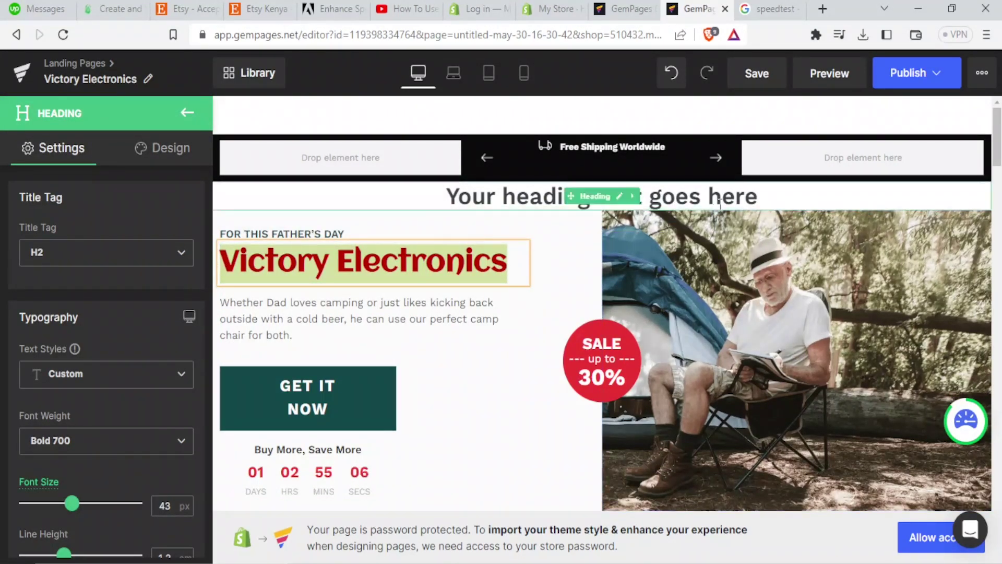
pyautogui.click(744, 194)
pyautogui.moveTo(758, 196); pyautogui.dragTo(445, 197)
pyautogui.hotkey('ctrl', 'v')
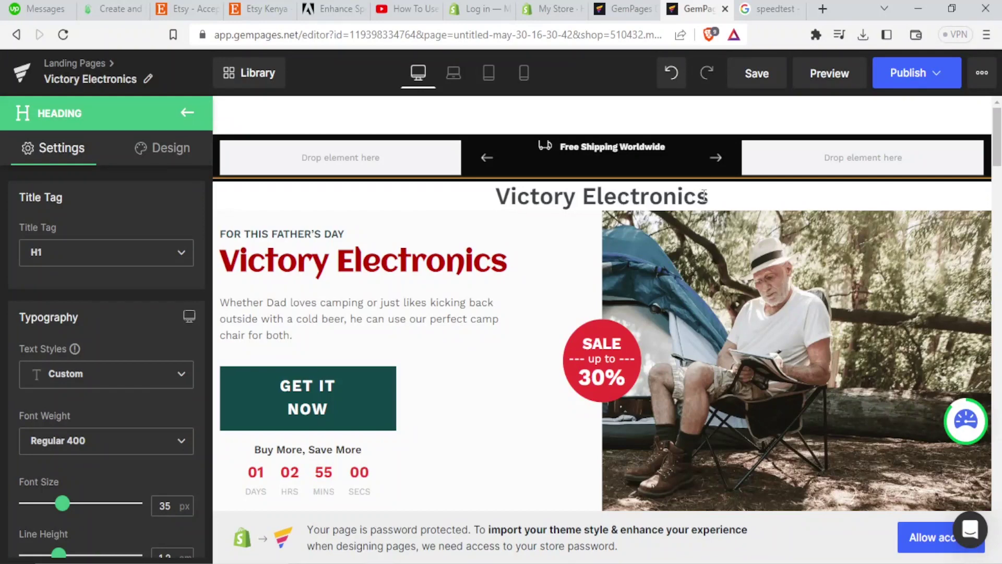
# Color the new Victory Electronics heading text red, #de0202.
pyautogui.moveTo(711, 196); pyautogui.dragTo(484, 213)
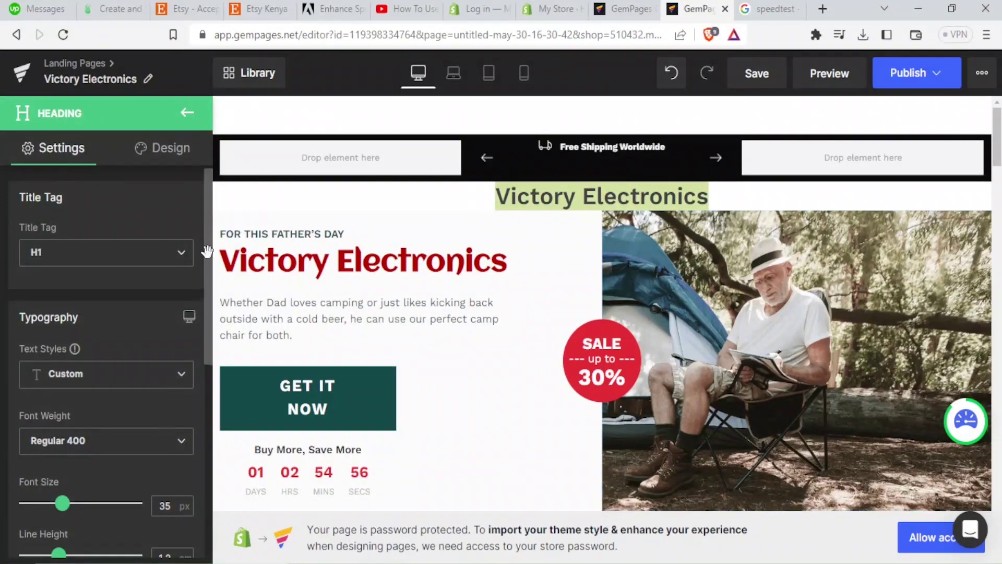
pyautogui.moveTo(206, 250); pyautogui.dragTo(209, 331)
pyautogui.scroll(-8, 37, 506)
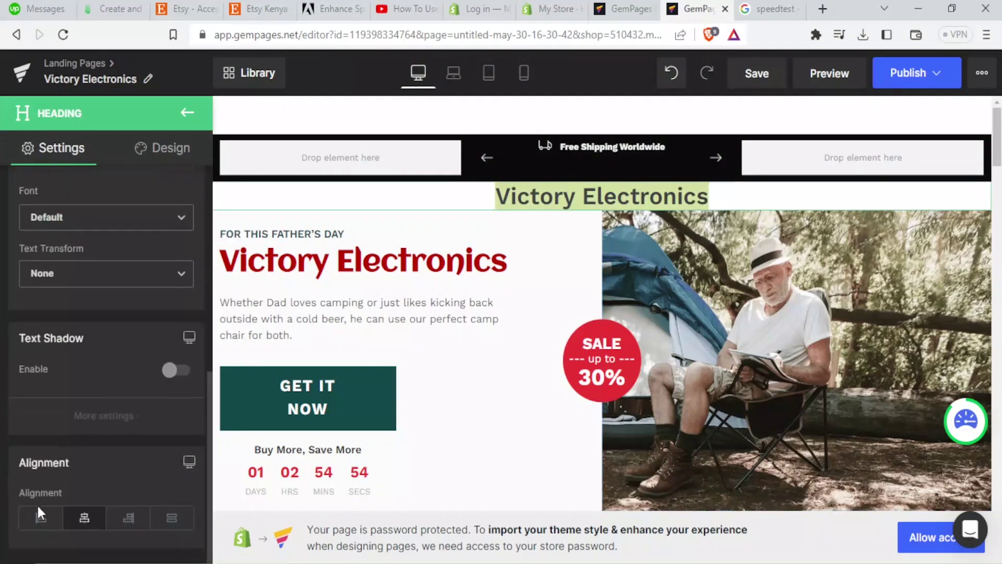
pyautogui.scroll(4, 42, 452)
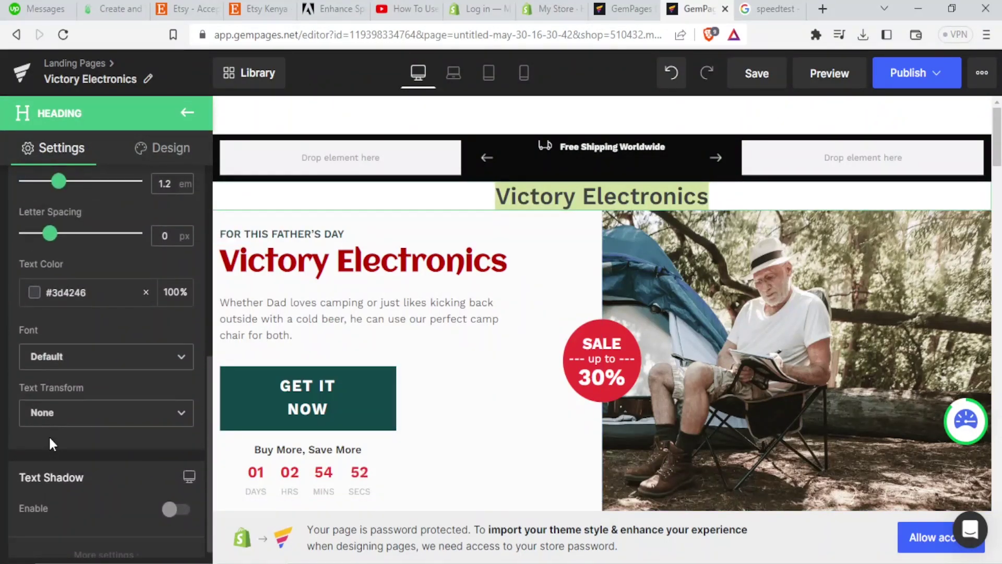
pyautogui.scroll(5, 42, 407)
pyautogui.scroll(-2, 15, 313)
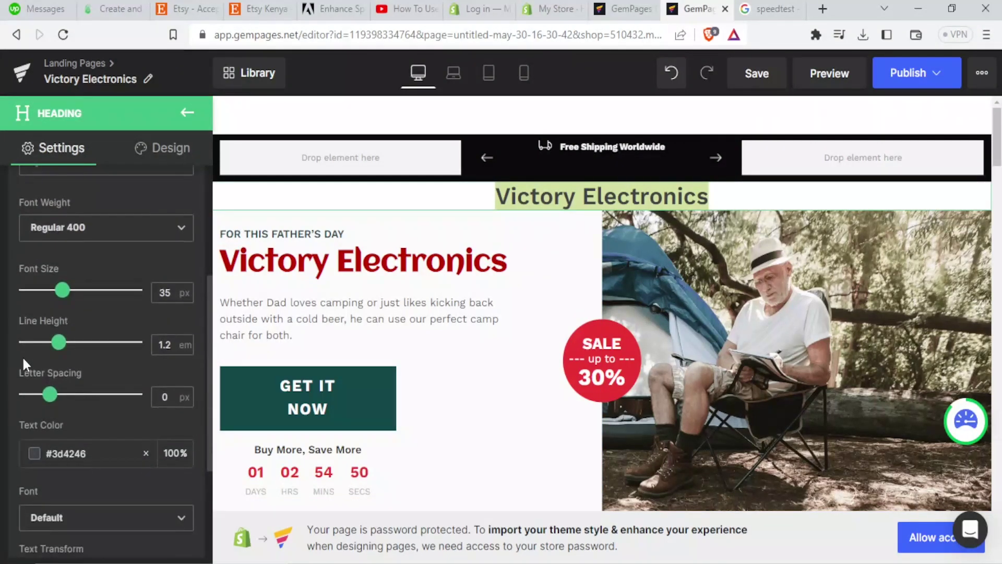
pyautogui.click(34, 453)
pyautogui.moveTo(63, 355); pyautogui.dragTo(11, 352)
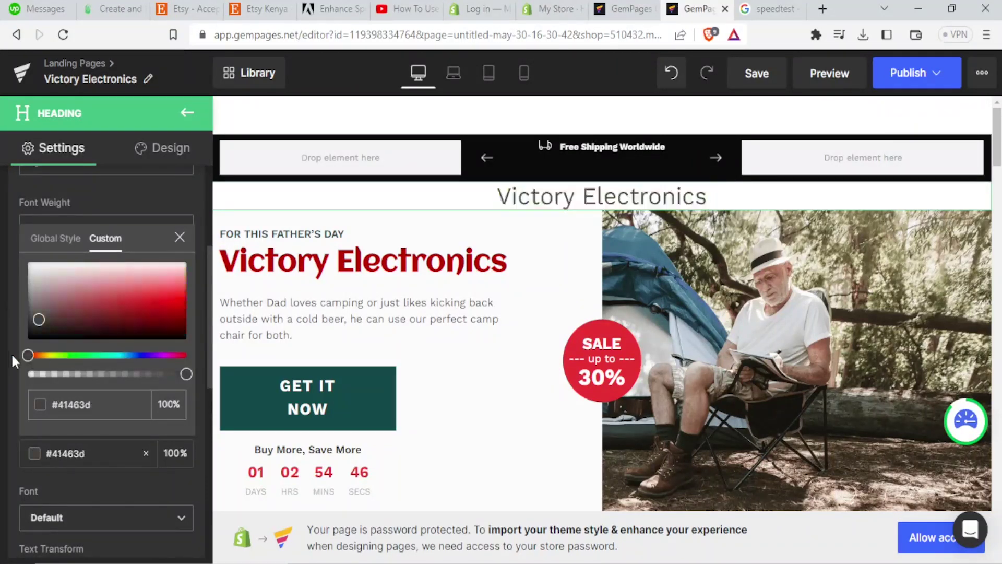
pyautogui.click(177, 305)
pyautogui.moveTo(181, 313); pyautogui.dragTo(184, 312)
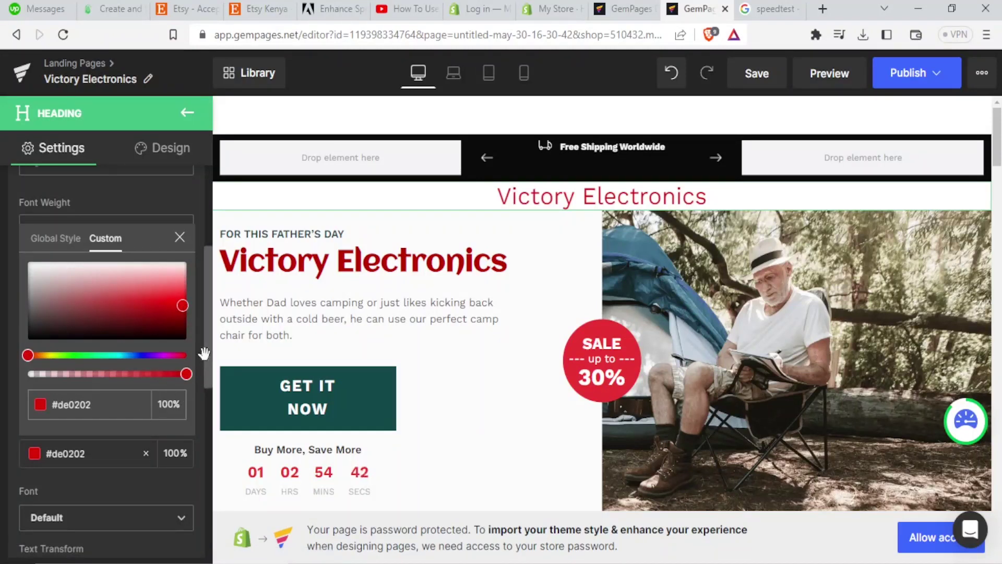
pyautogui.click(181, 527)
# Set the heading font to Aclonica.
pyautogui.click(180, 526)
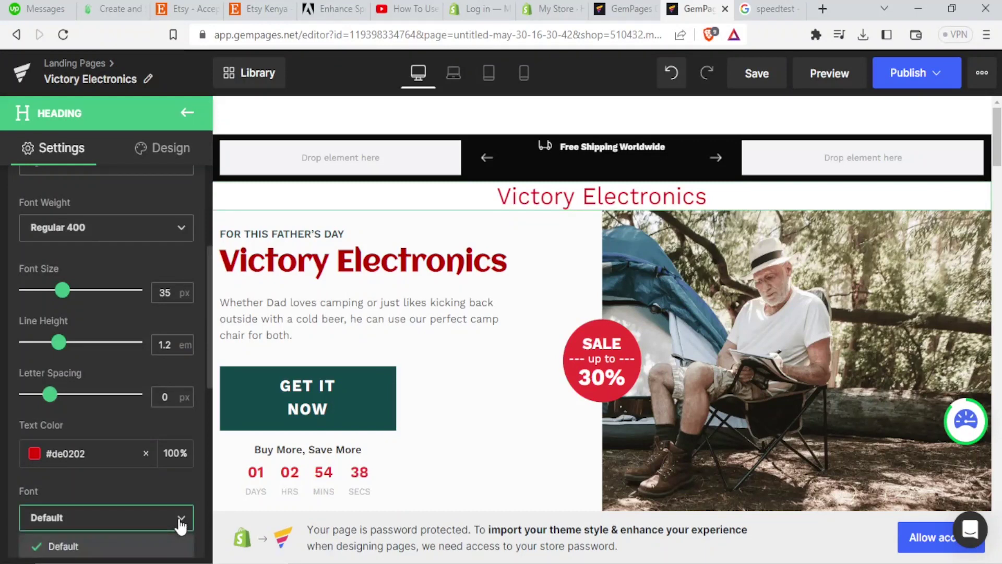
pyautogui.moveTo(208, 376); pyautogui.dragTo(207, 429)
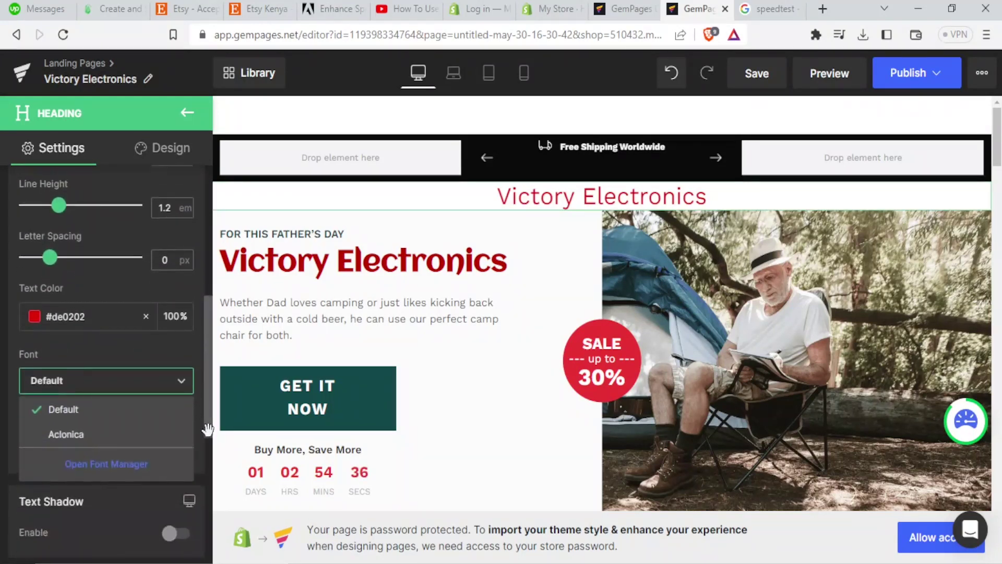
pyautogui.click(107, 444)
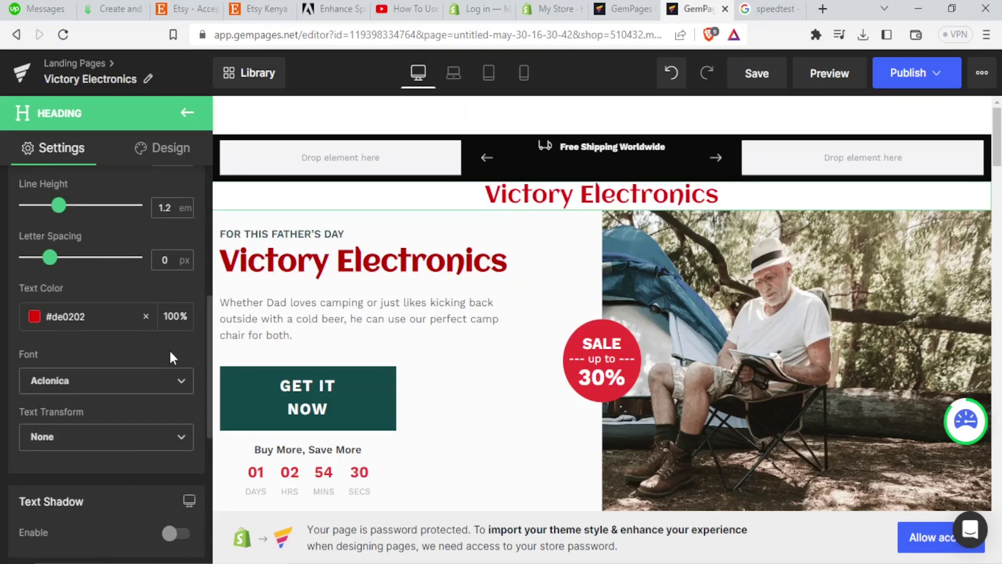
# Set the heading font size to 62 px and line height to 1.7 em.
pyautogui.moveTo(59, 205); pyautogui.dragTo(118, 201)
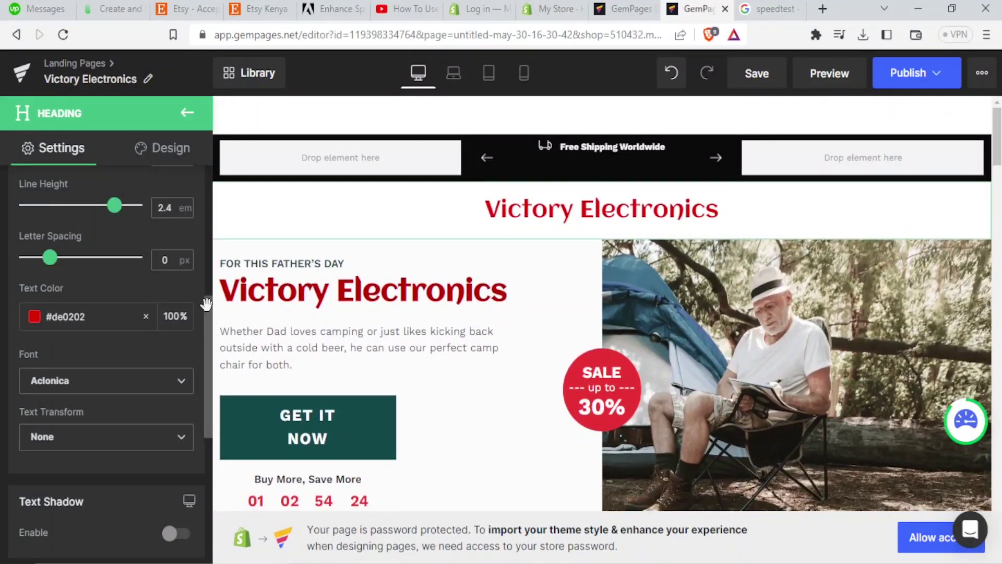
pyautogui.moveTo(207, 302); pyautogui.dragTo(207, 259)
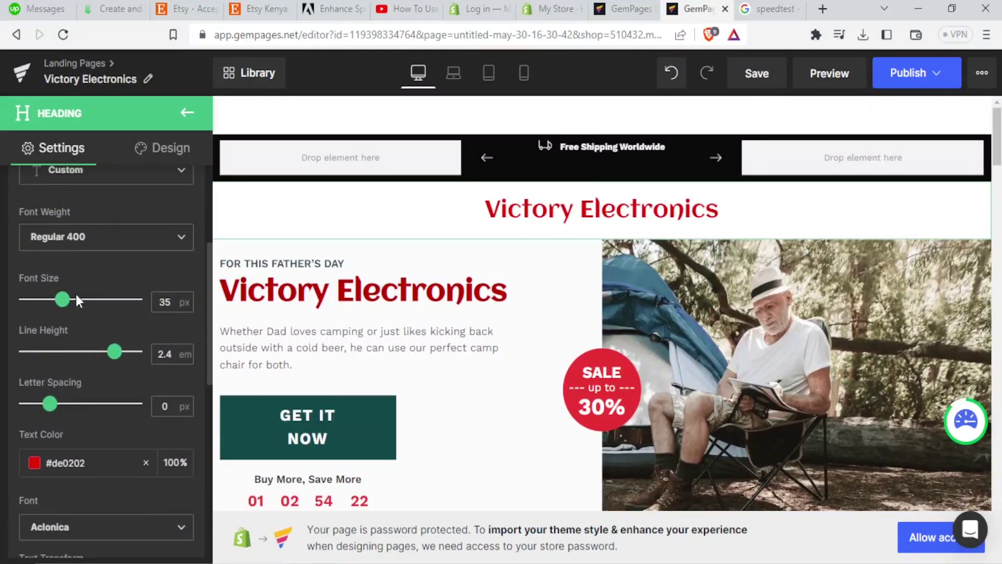
pyautogui.moveTo(65, 299); pyautogui.dragTo(97, 297)
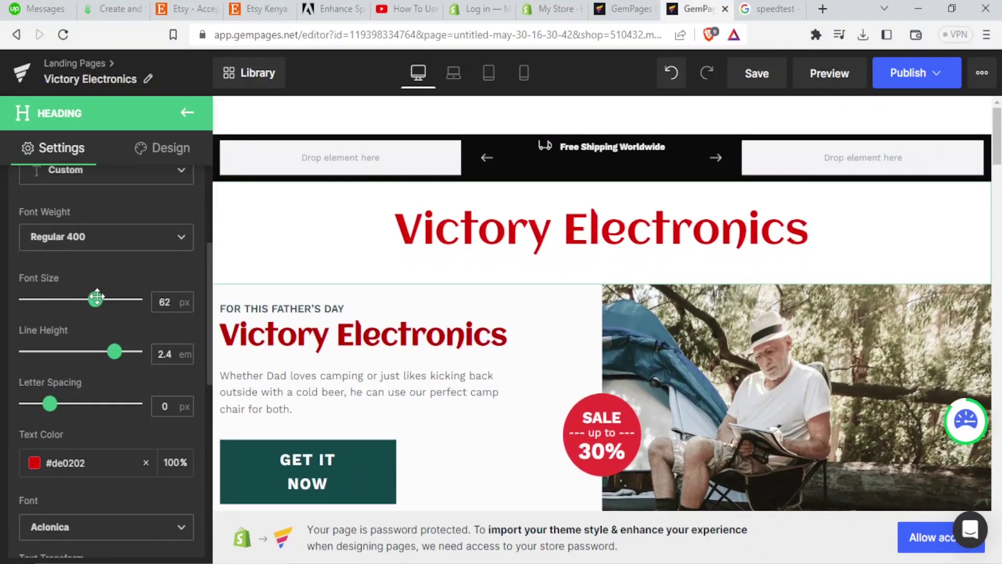
pyautogui.moveTo(110, 353); pyautogui.dragTo(81, 365)
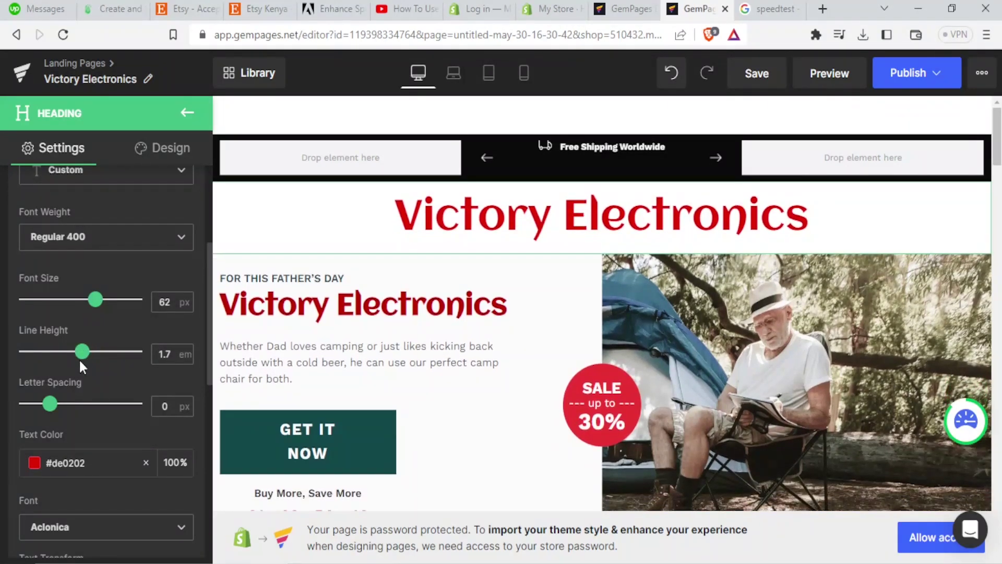
pyautogui.moveTo(206, 322); pyautogui.dragTo(215, 433)
pyautogui.scroll(-2, 173, 447)
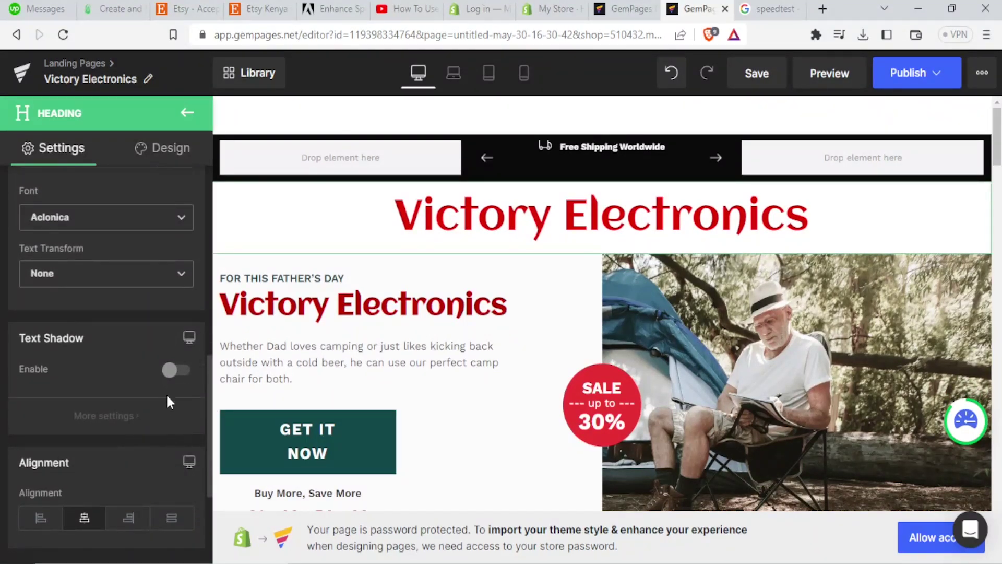
# Enable a #333333 text shadow on the heading and keep its alignment centred.
pyautogui.click(174, 370)
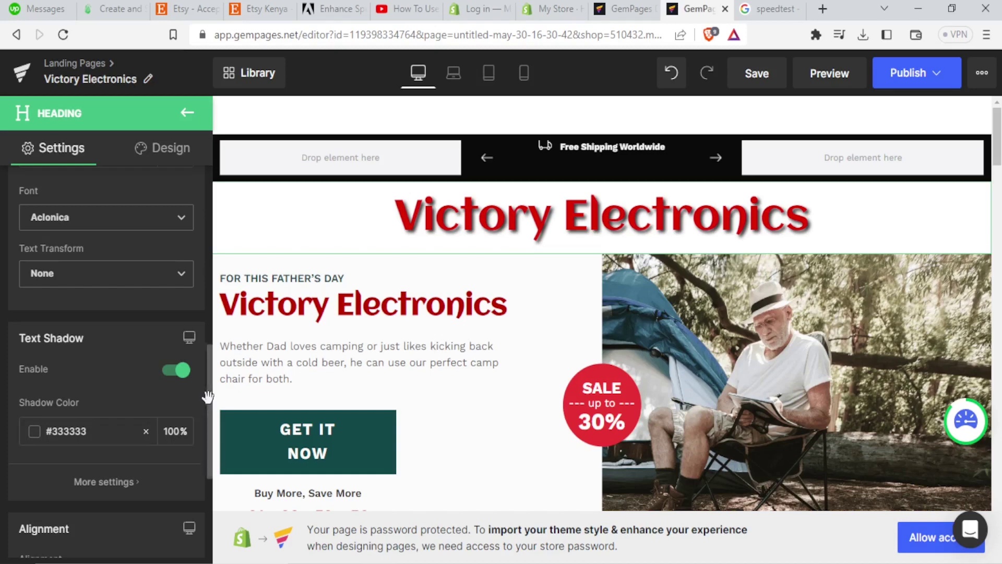
pyautogui.moveTo(207, 399); pyautogui.dragTo(209, 467)
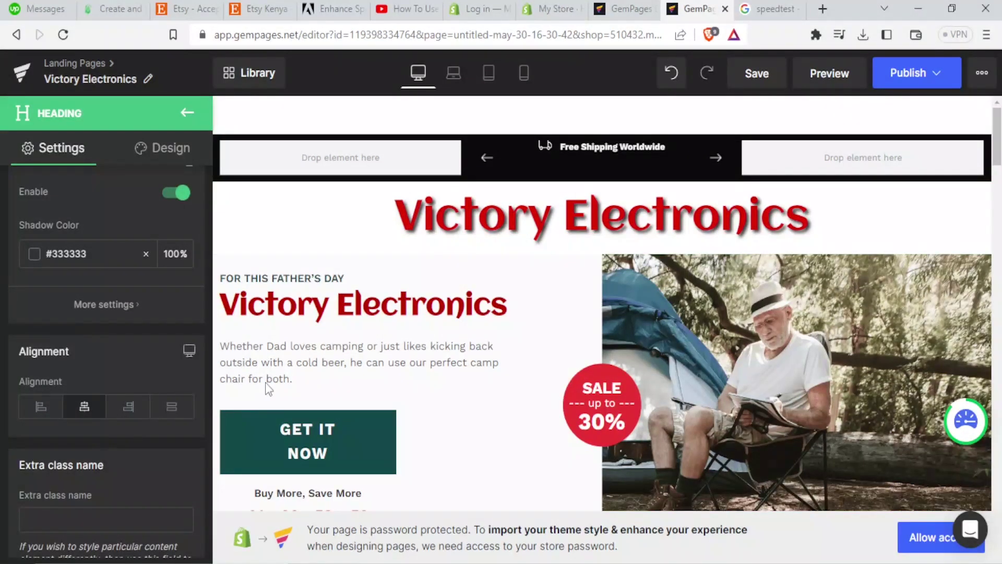
pyautogui.click(42, 407)
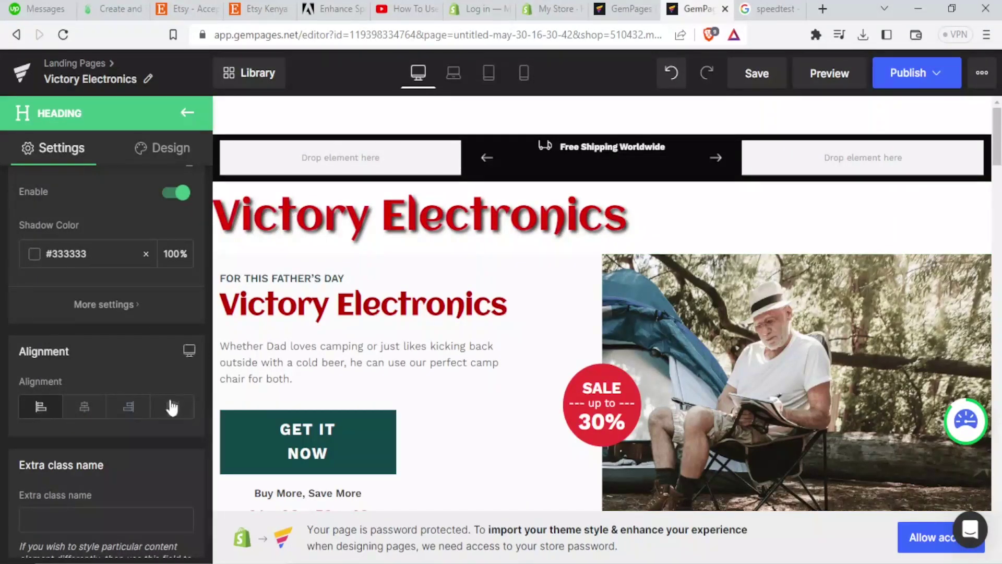
pyautogui.click(84, 407)
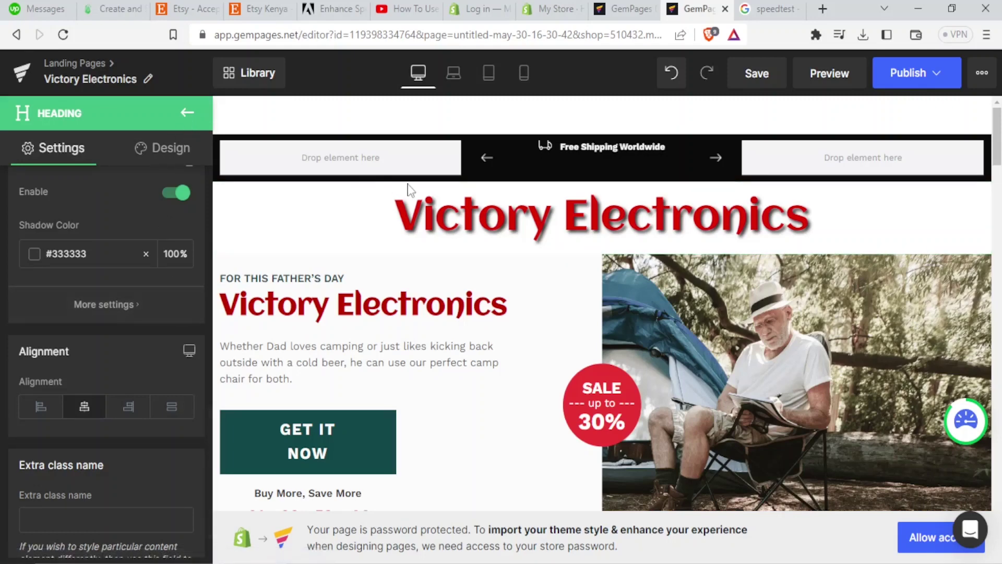
# Drop an Image element into the first content row and upload a camera photo through the gallery.
pyautogui.click(187, 112)
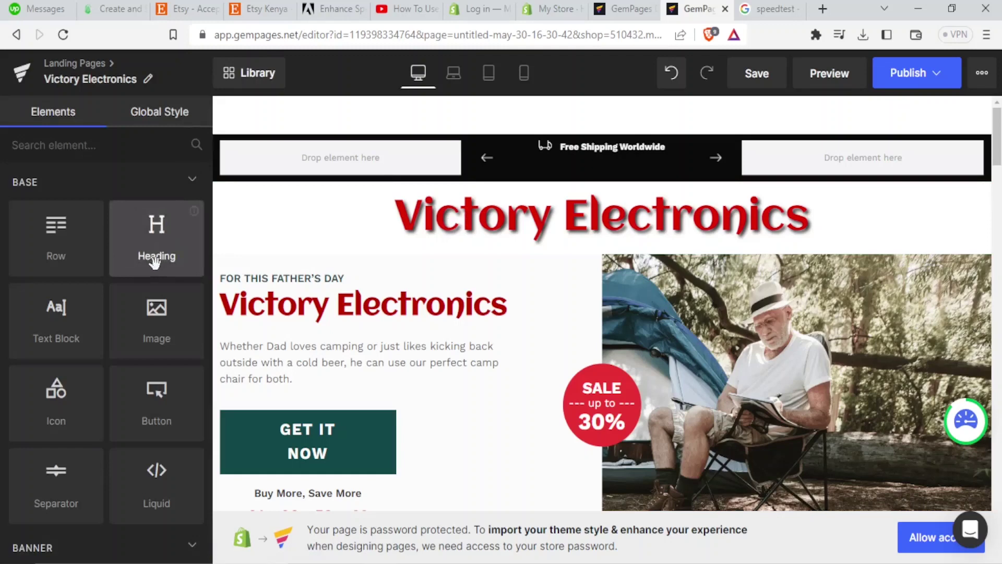
pyautogui.moveTo(147, 308); pyautogui.dragTo(412, 256)
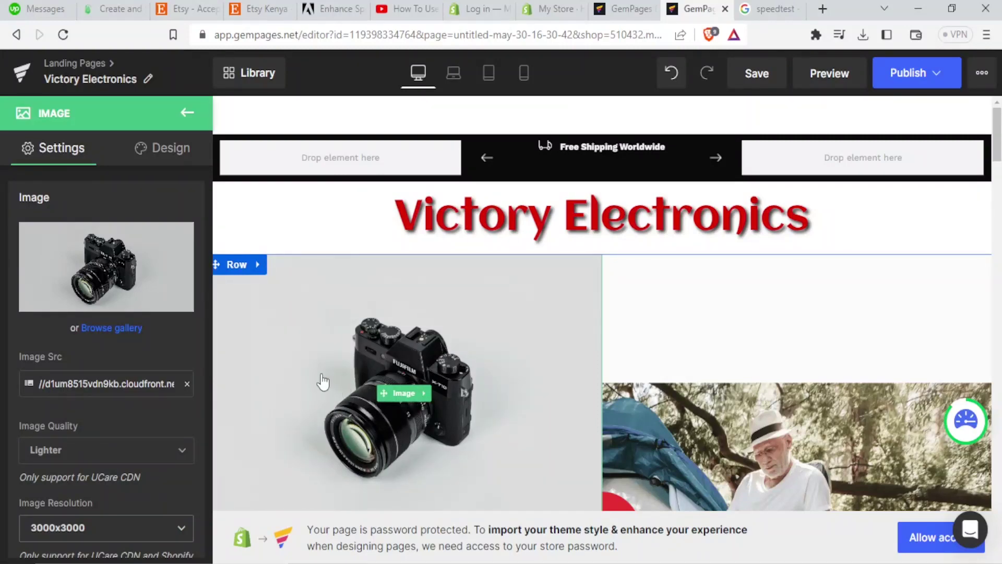
pyautogui.click(126, 337)
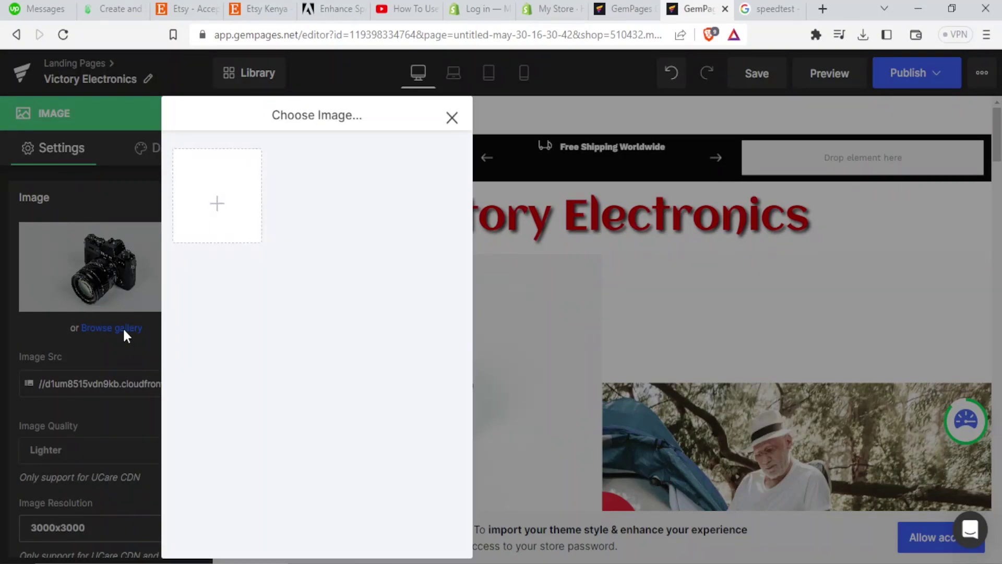
pyautogui.click(225, 214)
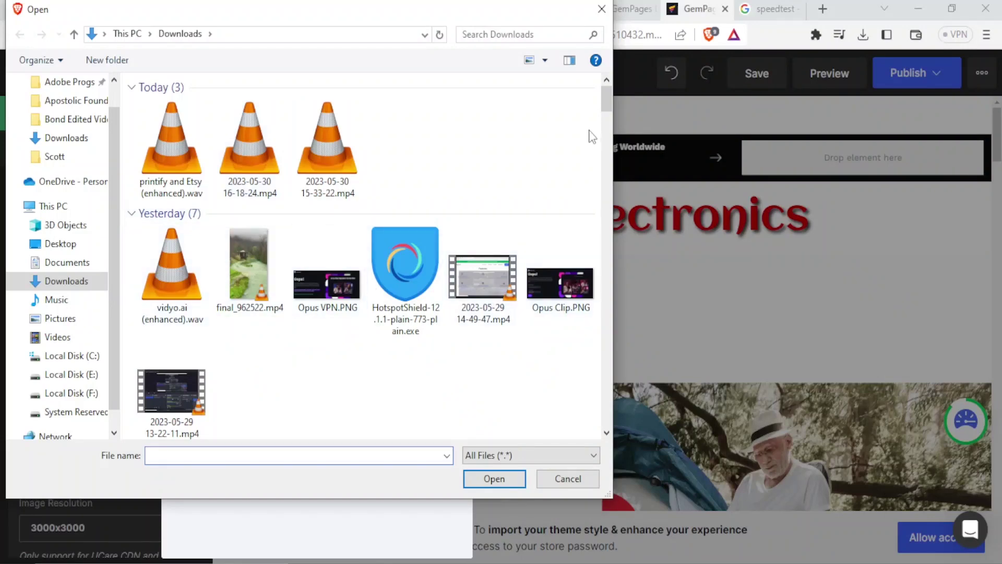
pyautogui.moveTo(606, 104); pyautogui.dragTo(609, 176)
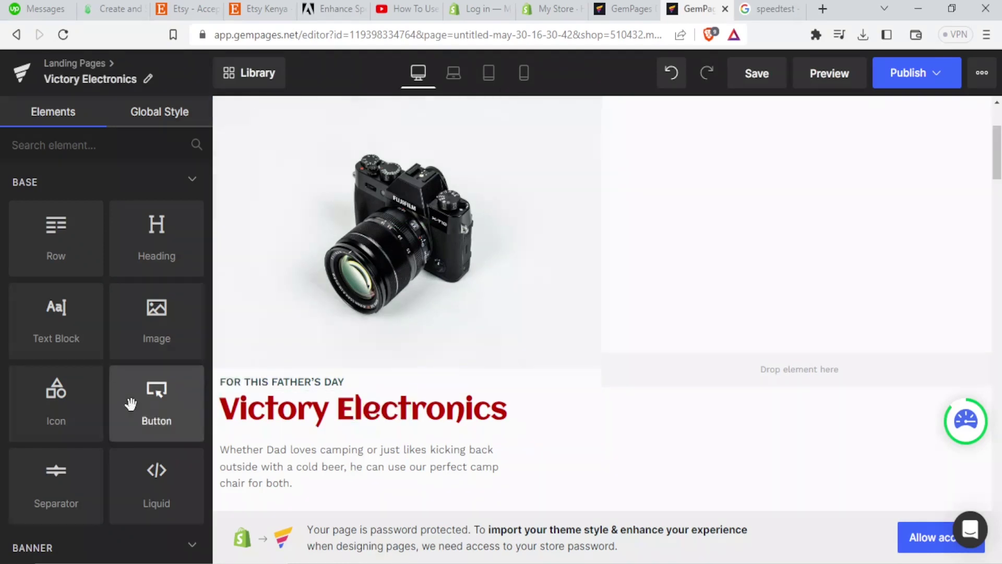
# Add a Button beside the camera photo and change its label from Call To Action to 'BUY NOW'.
pyautogui.moveTo(133, 404); pyautogui.dragTo(643, 249)
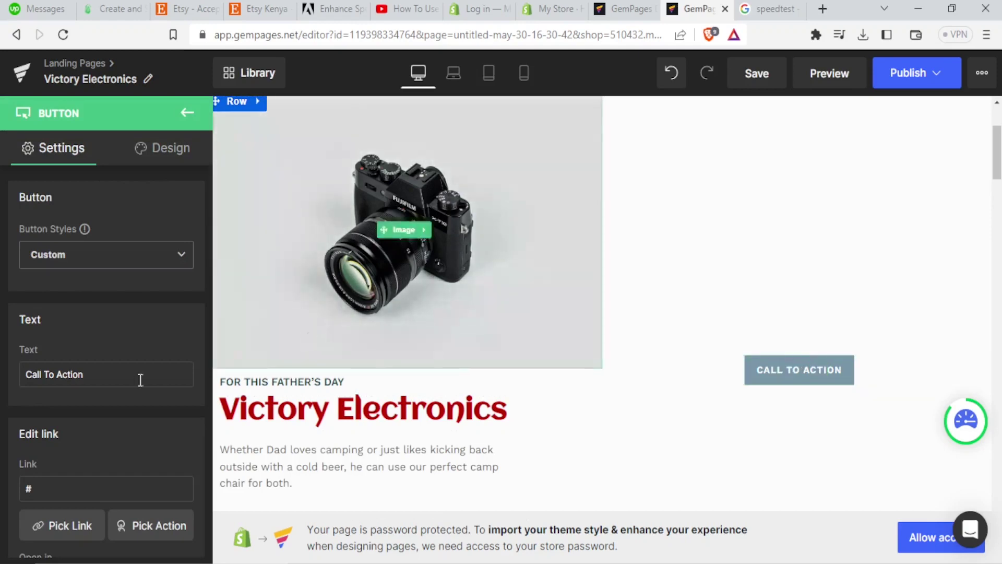
pyautogui.click(126, 380)
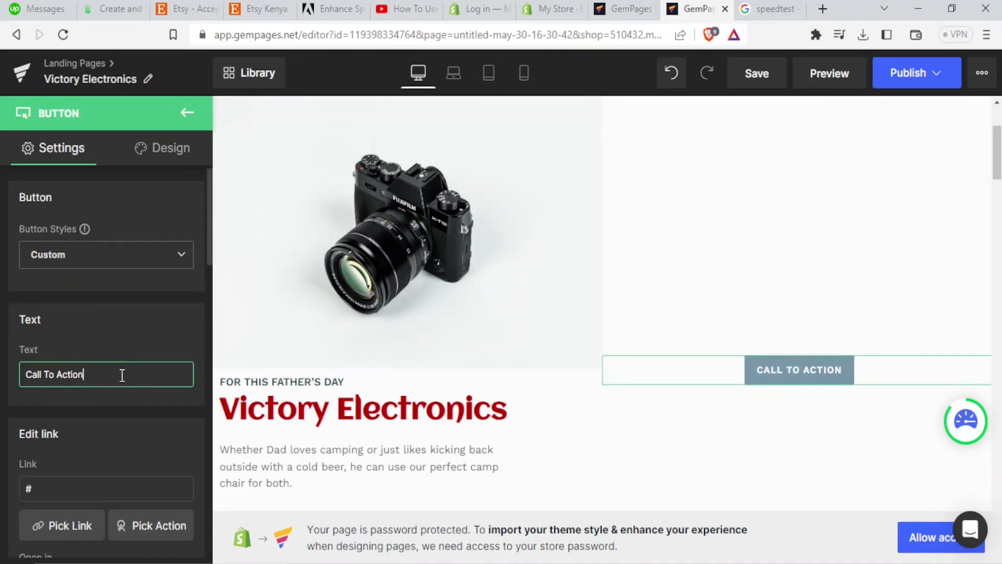
pyautogui.moveTo(122, 375); pyautogui.dragTo(21, 374)
pyautogui.write('BUY N')
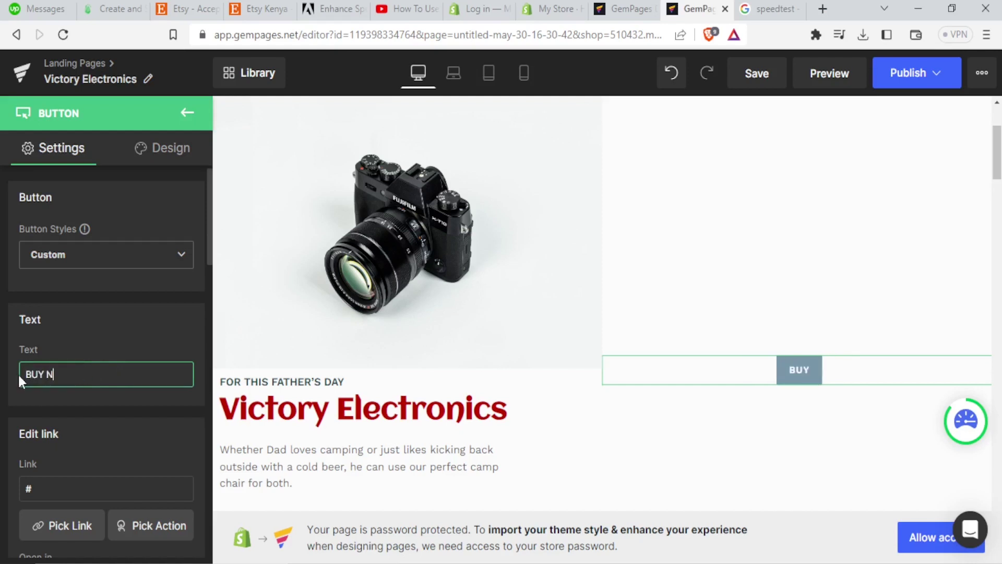
pyautogui.write('OW')
pyautogui.click(768, 261)
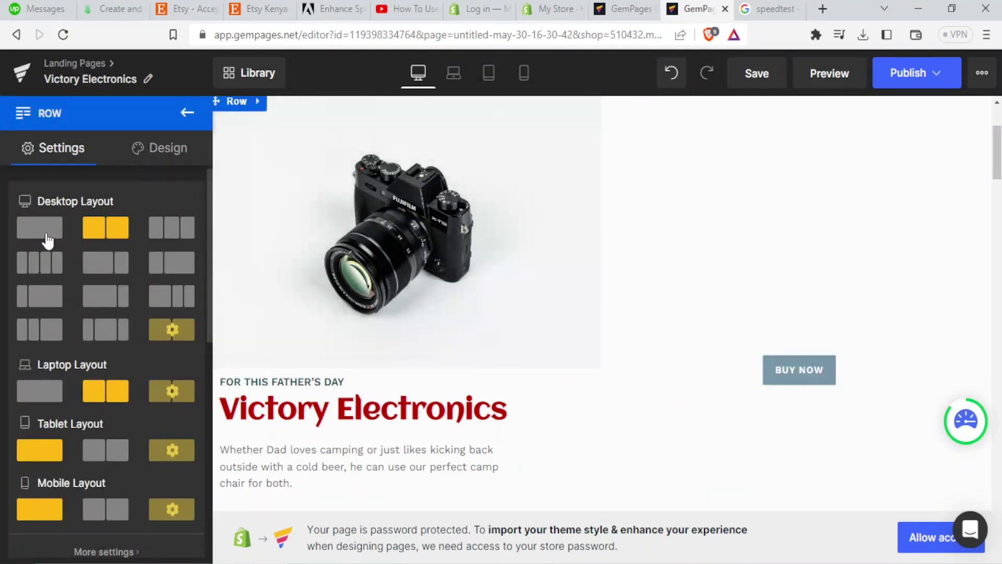
# Switch the row to a one-column Desktop Layout and move BUY NOW below the camera photo.
pyautogui.click(46, 235)
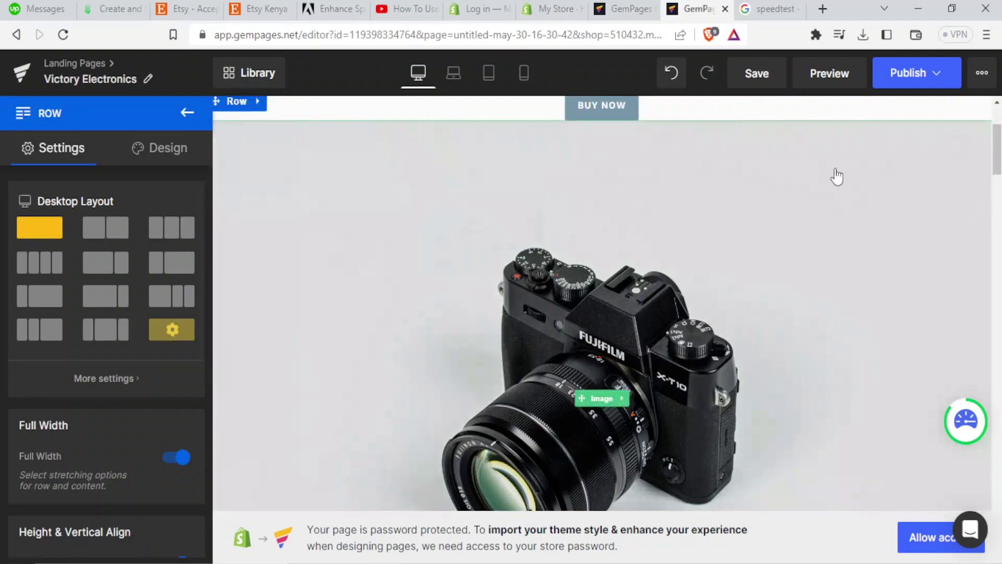
pyautogui.scroll(3, 973, 149)
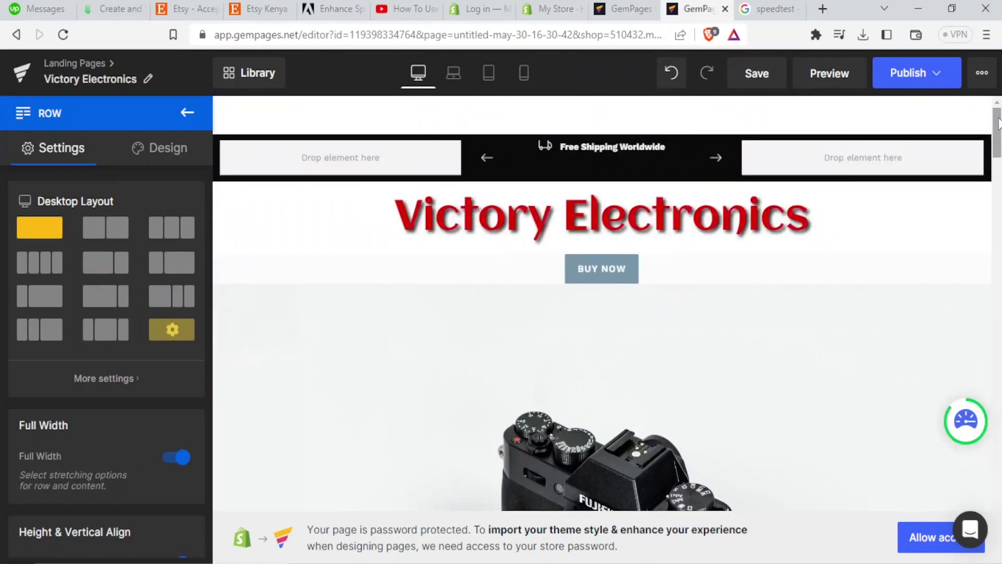
pyautogui.scroll(-1, 997, 122)
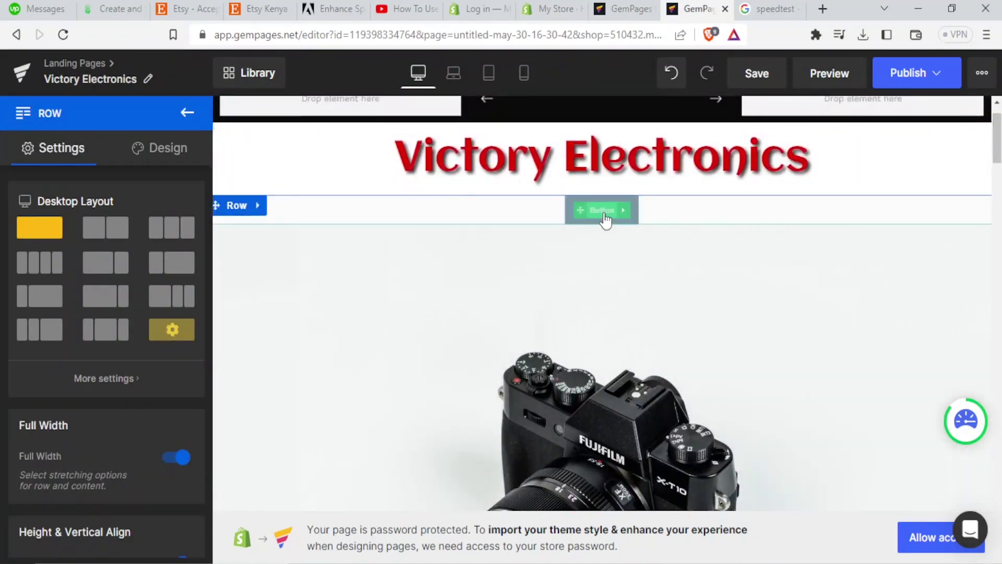
pyautogui.moveTo(605, 221); pyautogui.dragTo(594, 545)
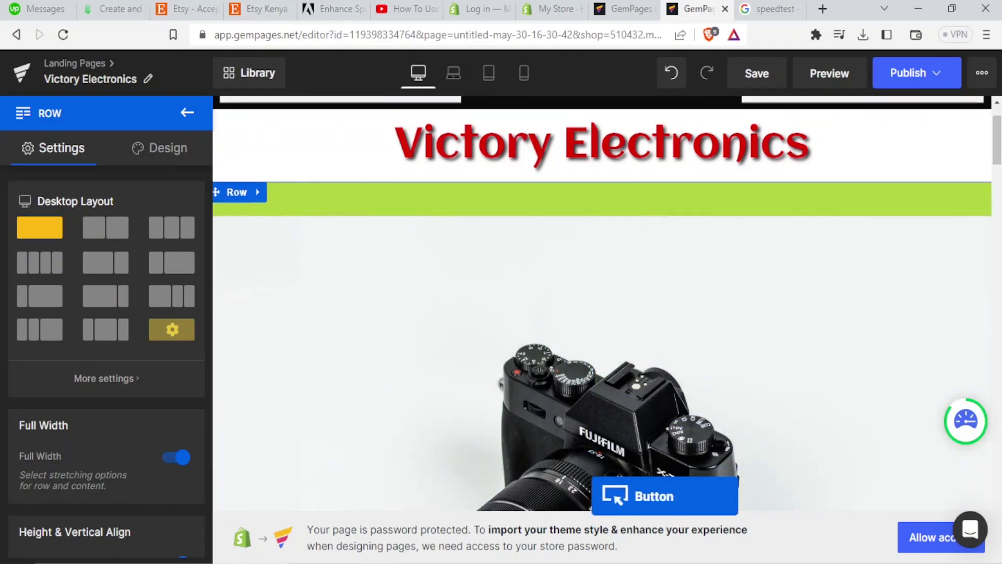
pyautogui.moveTo(595, 509); pyautogui.dragTo(608, 490)
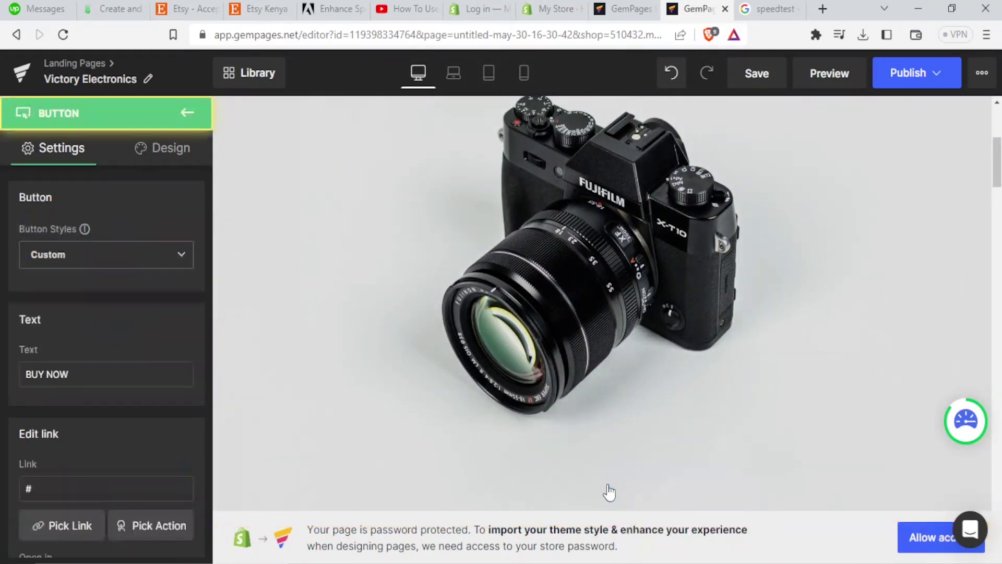
pyautogui.scroll(-5, 856, 386)
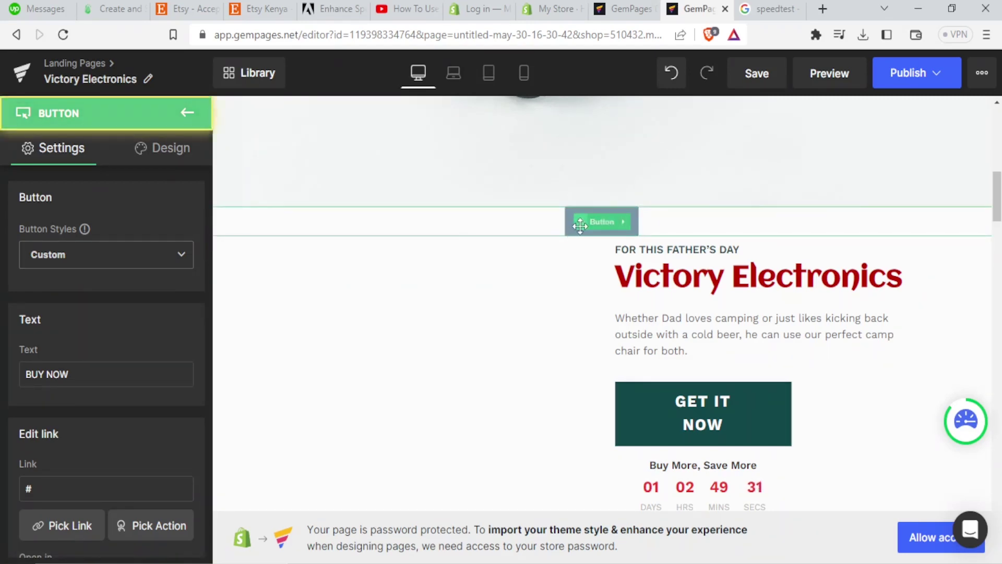
# Set the BUY NOW button's background colour to bright blue #0000f9.
pyautogui.moveTo(207, 239); pyautogui.dragTo(211, 387)
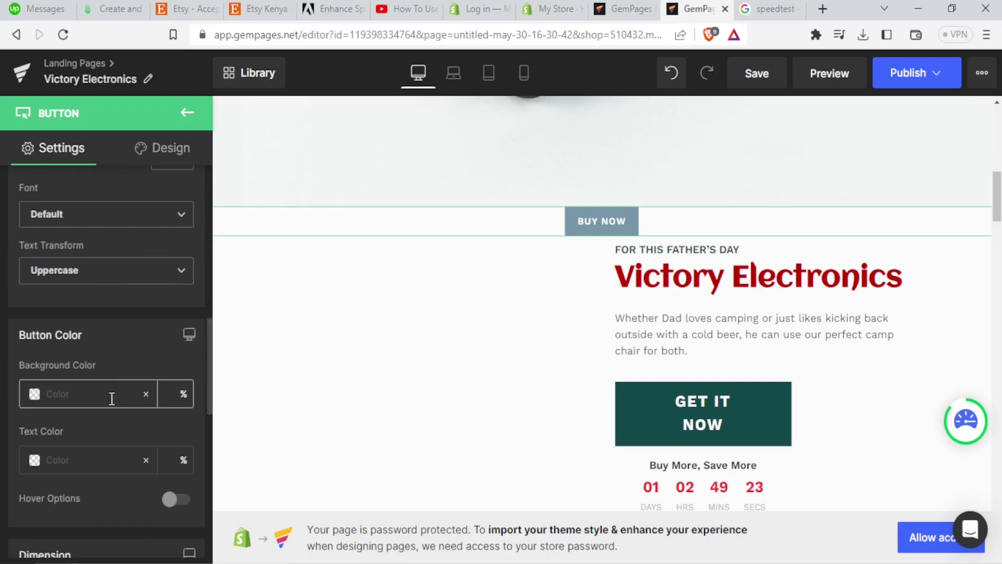
pyautogui.click(36, 398)
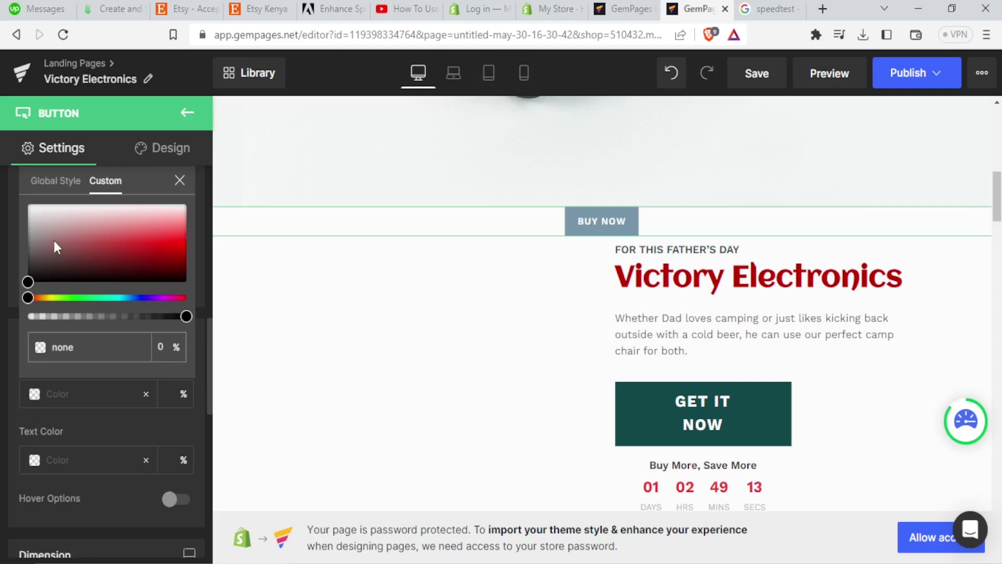
pyautogui.moveTo(54, 245); pyautogui.dragTo(186, 252)
pyautogui.moveTo(128, 298); pyautogui.dragTo(140, 296)
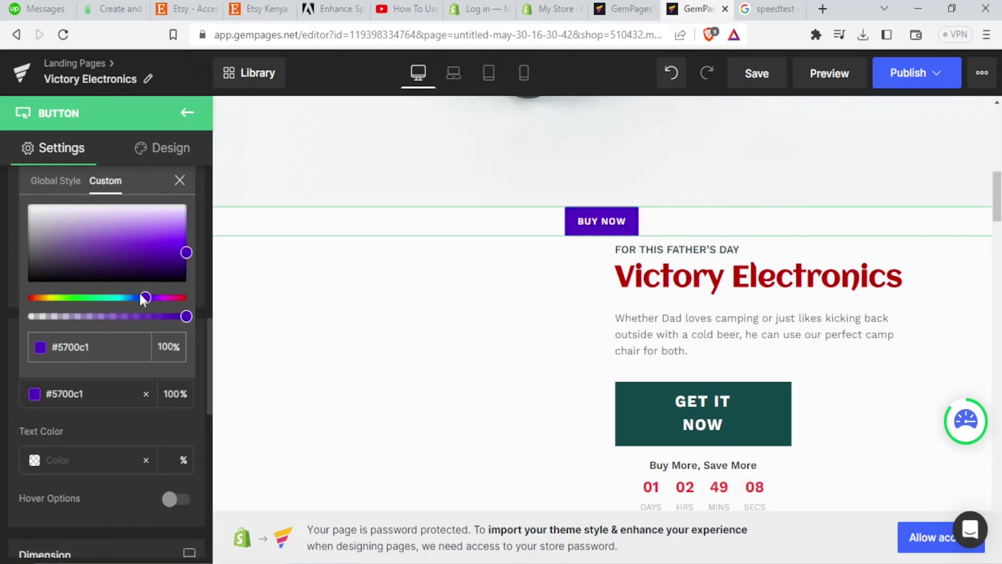
pyautogui.moveTo(157, 259); pyautogui.dragTo(178, 260)
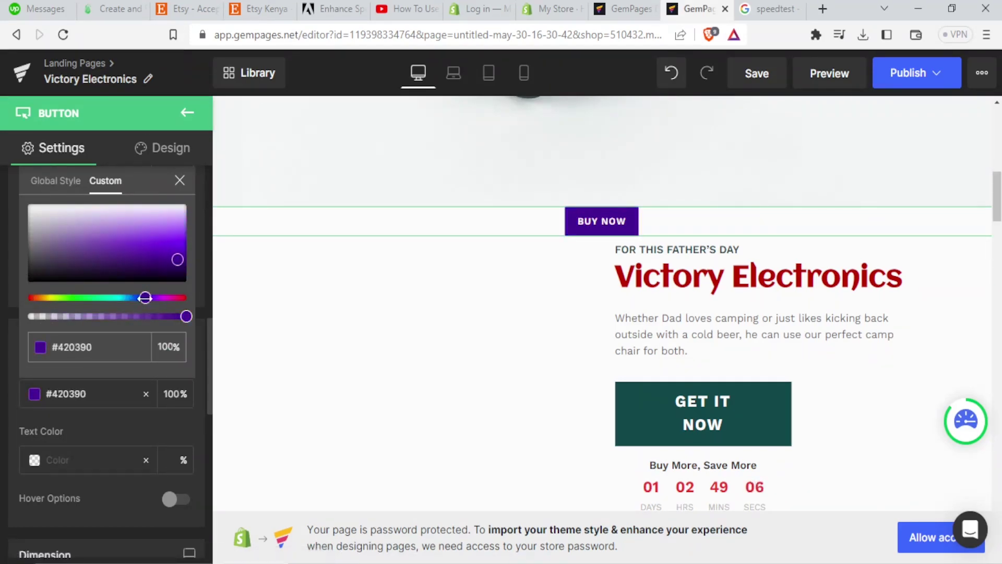
pyautogui.moveTo(138, 299); pyautogui.dragTo(127, 299)
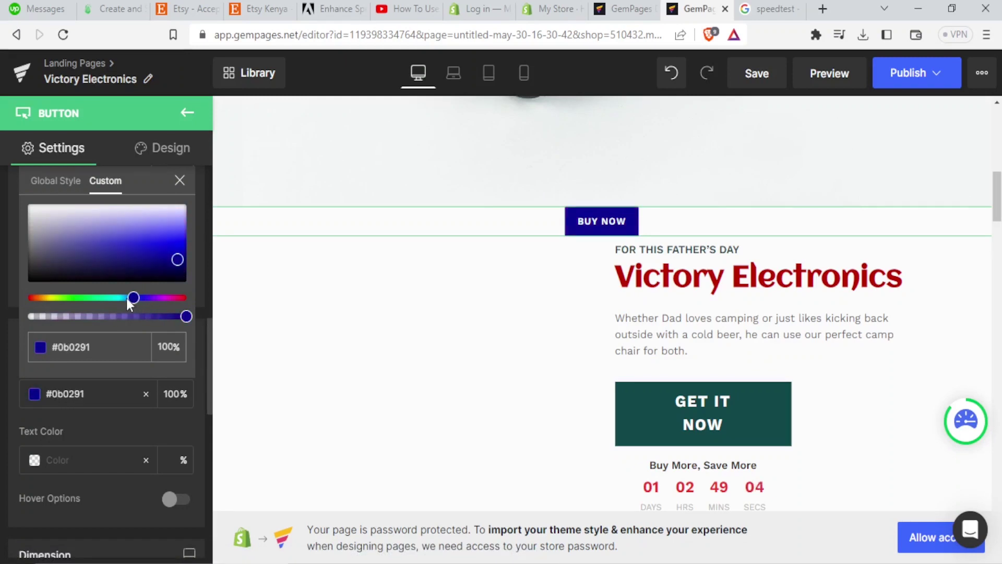
pyautogui.moveTo(170, 247); pyautogui.dragTo(186, 246)
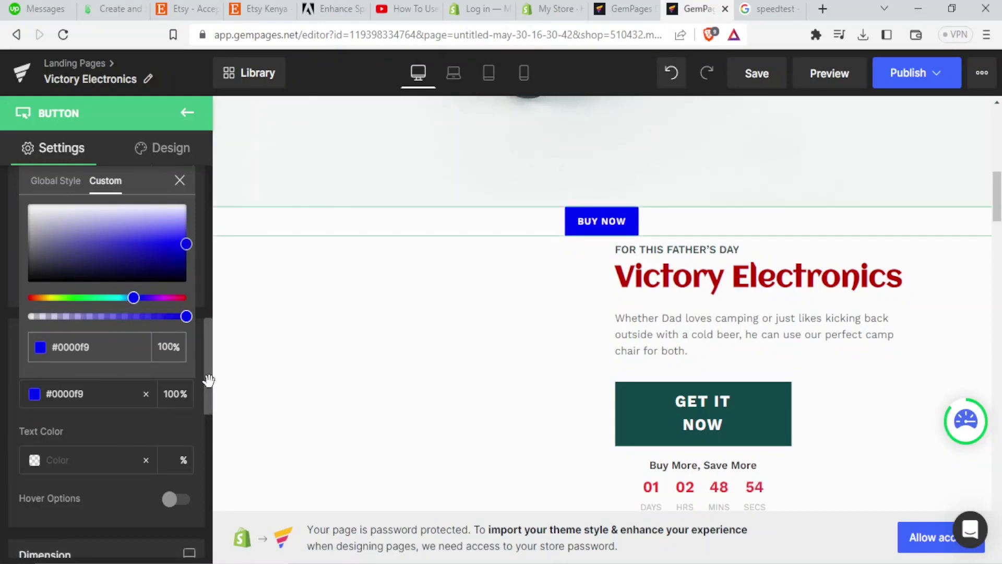
pyautogui.moveTo(208, 380); pyautogui.dragTo(208, 412)
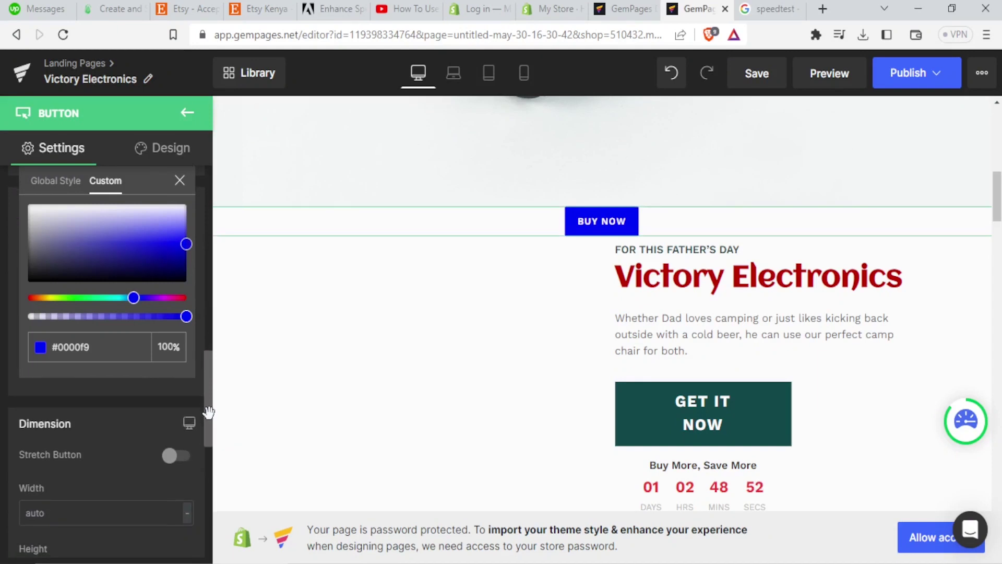
# Try a full-width BUY NOW button, then revert it to its normal centred width.
pyautogui.click(178, 456)
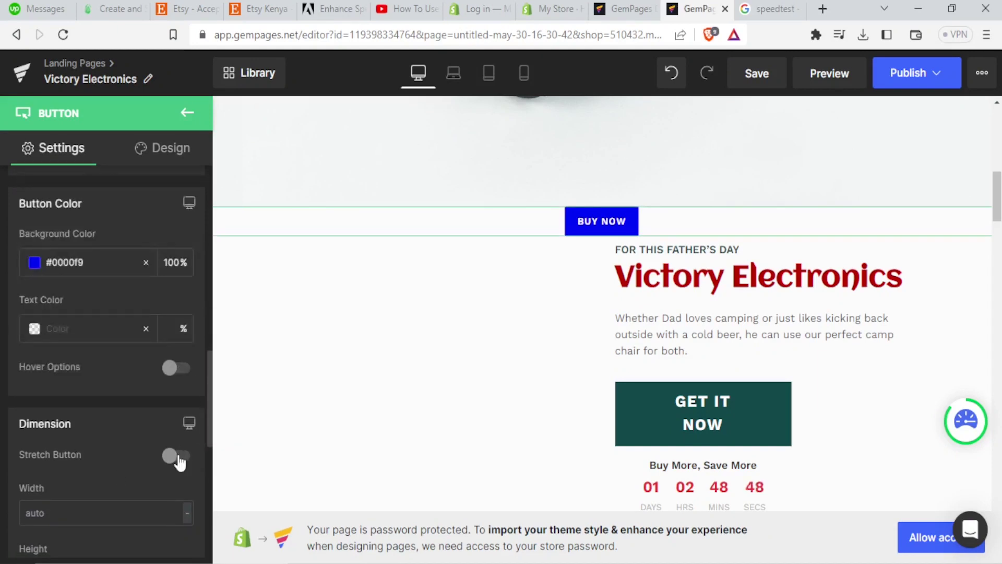
pyautogui.click(178, 456)
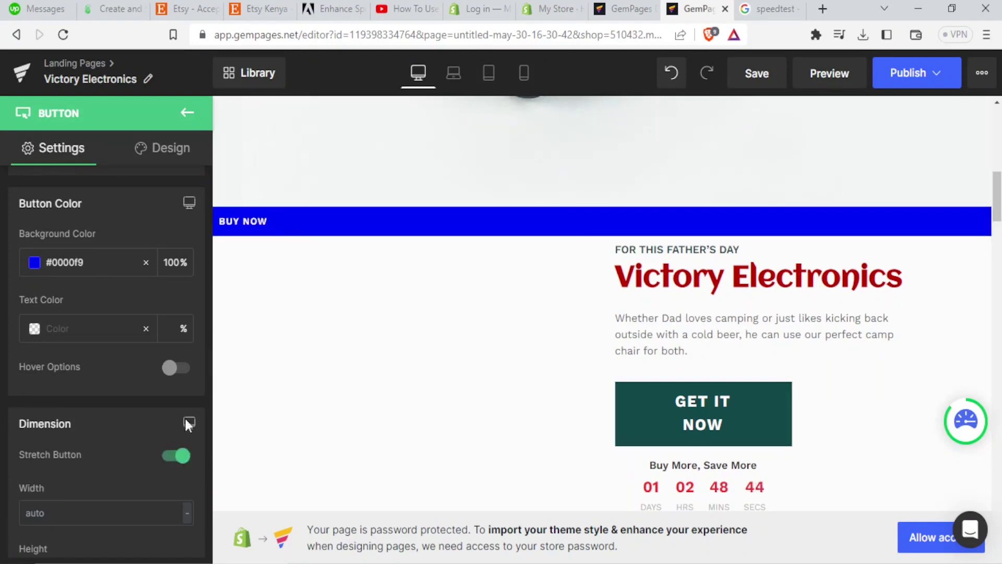
pyautogui.click(175, 456)
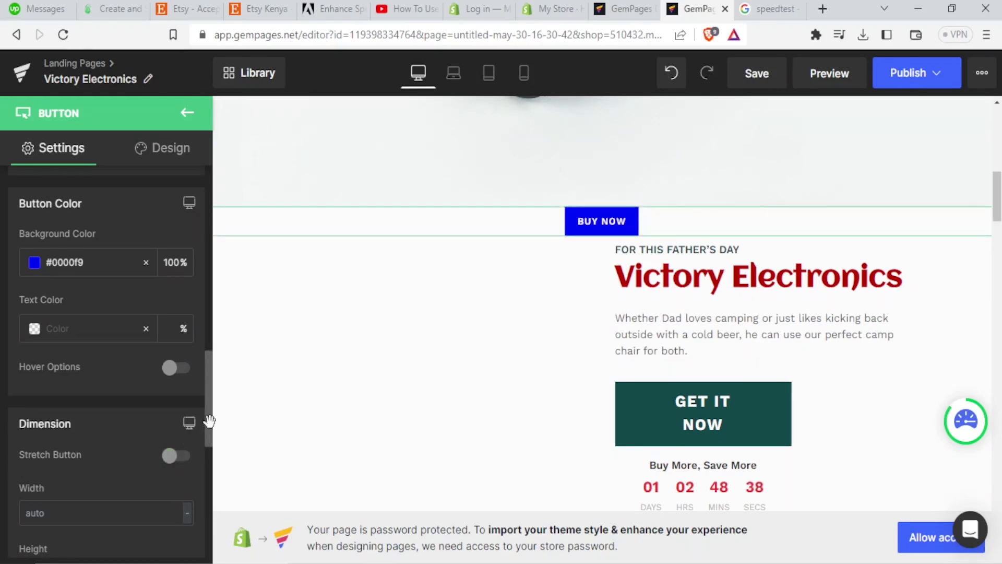
pyautogui.moveTo(208, 421); pyautogui.dragTo(209, 450)
# Set the button width to 300 px and height to 100 px.
pyautogui.click(151, 392)
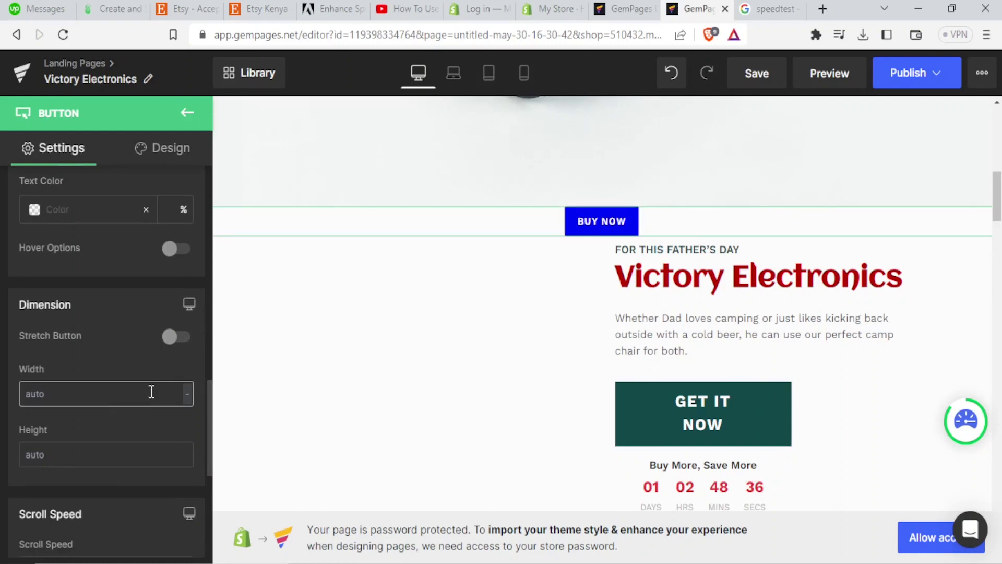
pyautogui.click(186, 398)
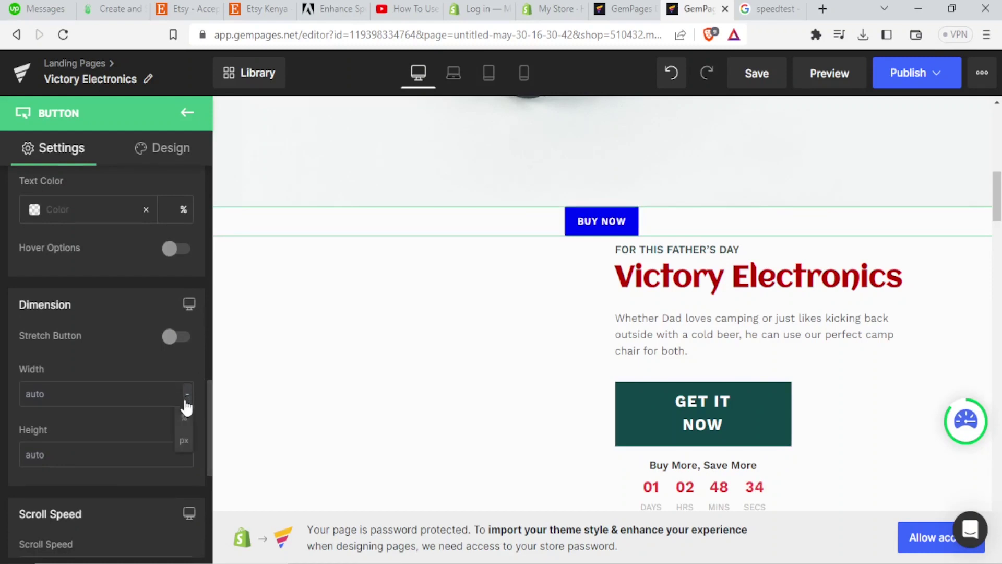
pyautogui.click(184, 441)
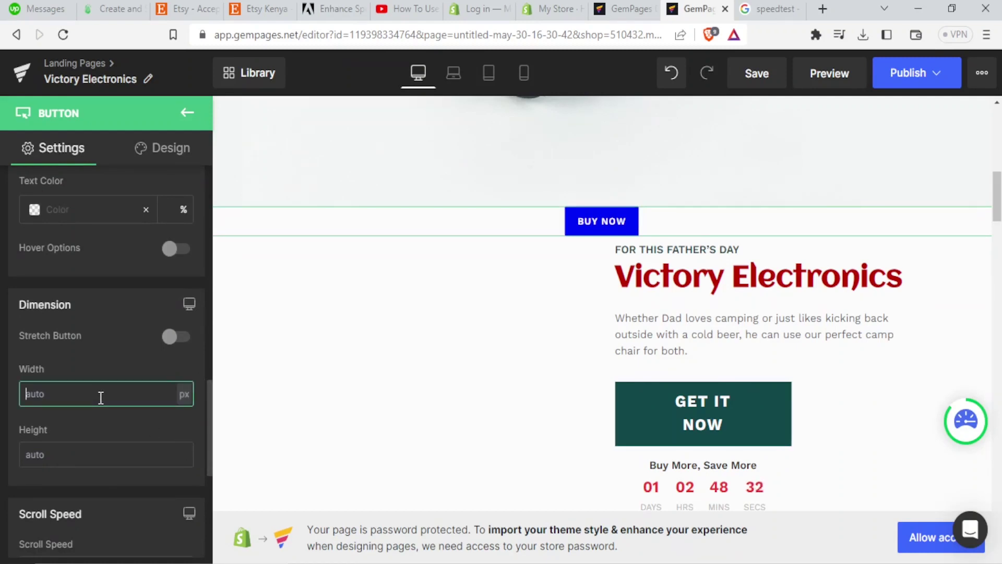
pyautogui.write('10')
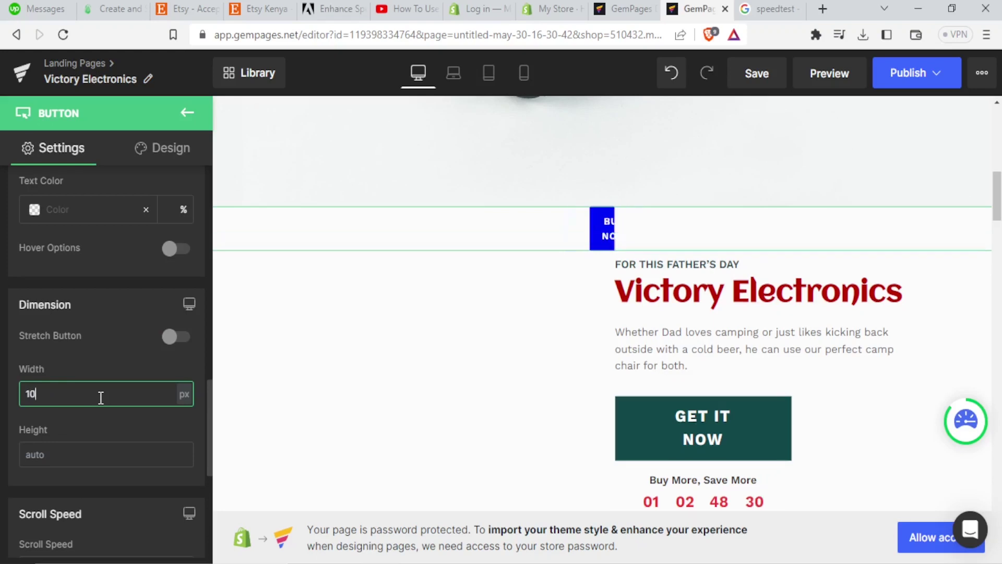
pyautogui.write('0')
pyautogui.click(47, 442)
pyautogui.write('100')
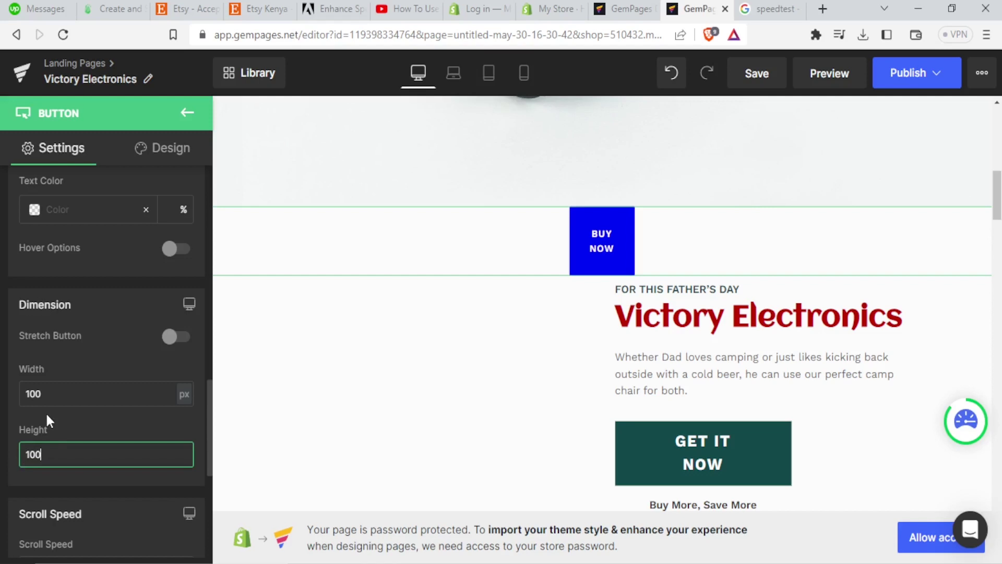
pyautogui.moveTo(45, 394); pyautogui.dragTo(7, 401)
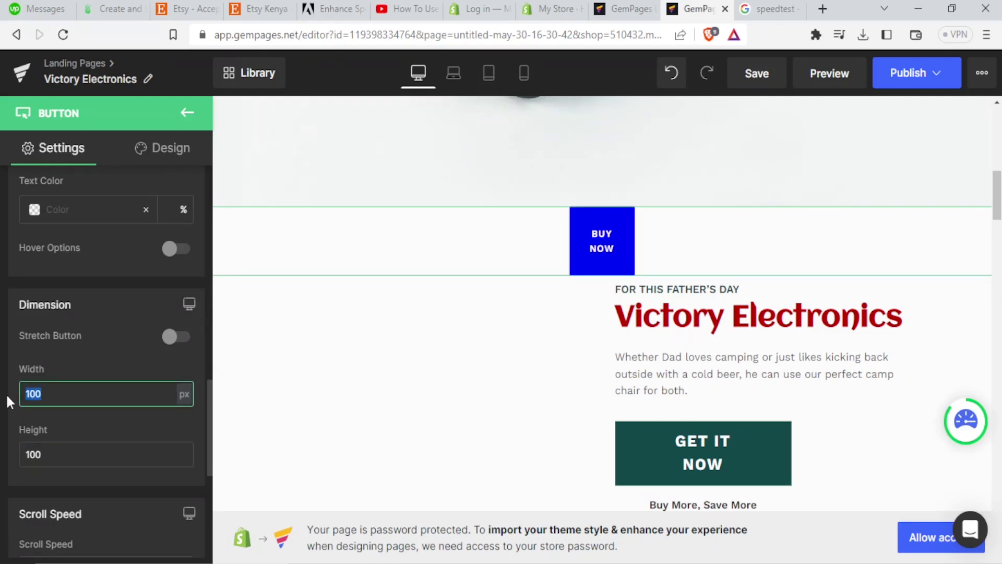
pyautogui.write('300')
pyautogui.click(75, 448)
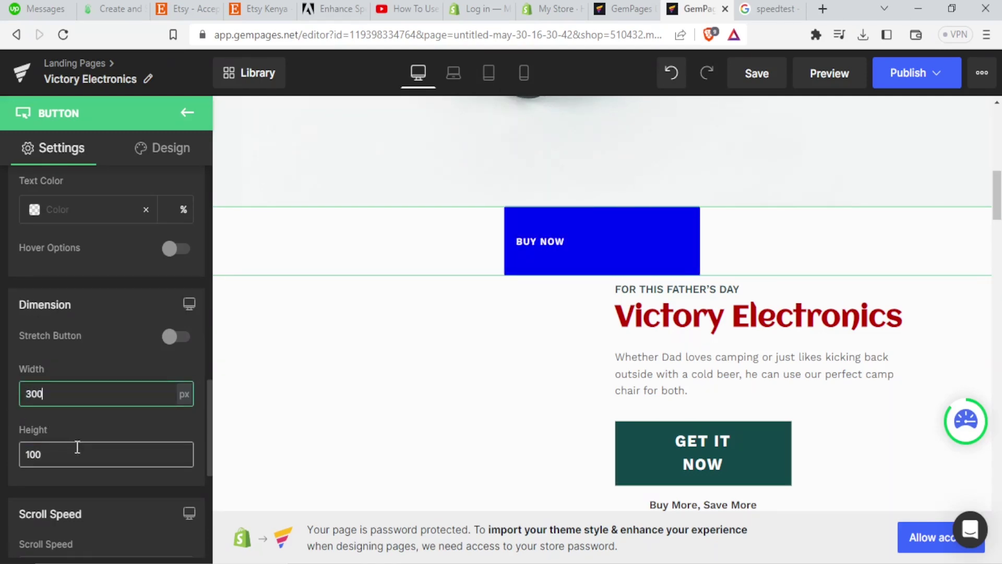
# Place an Icon element in the black header row and choose the cart-with-plus icon.
pyautogui.click(187, 113)
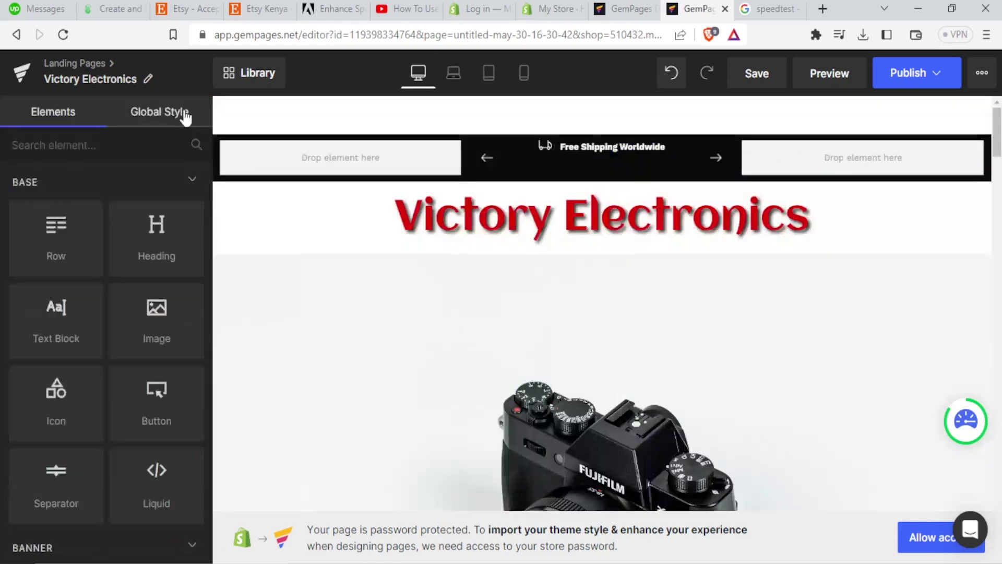
pyautogui.moveTo(157, 321); pyautogui.dragTo(620, 168)
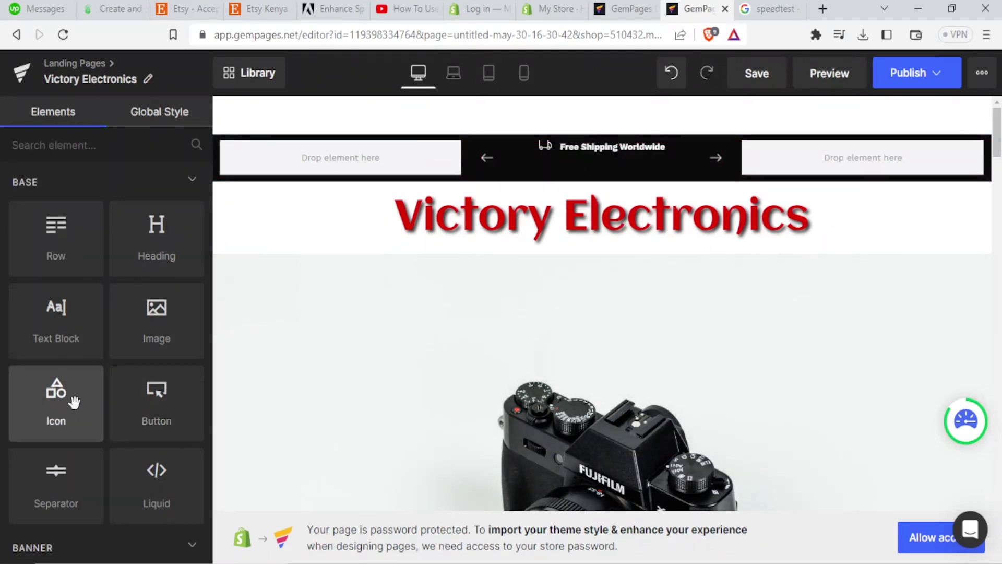
pyautogui.moveTo(74, 401); pyautogui.dragTo(478, 148)
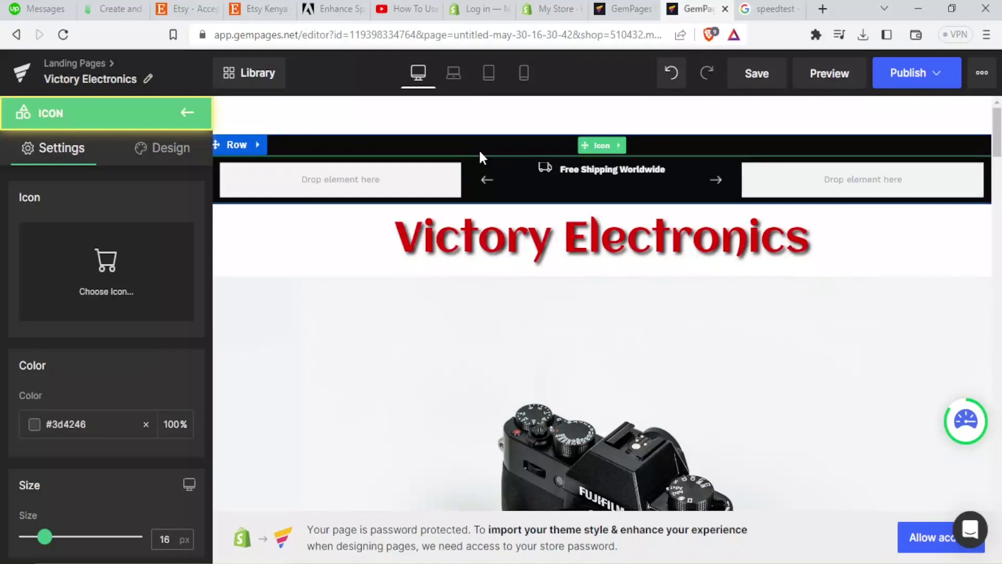
pyautogui.click(111, 290)
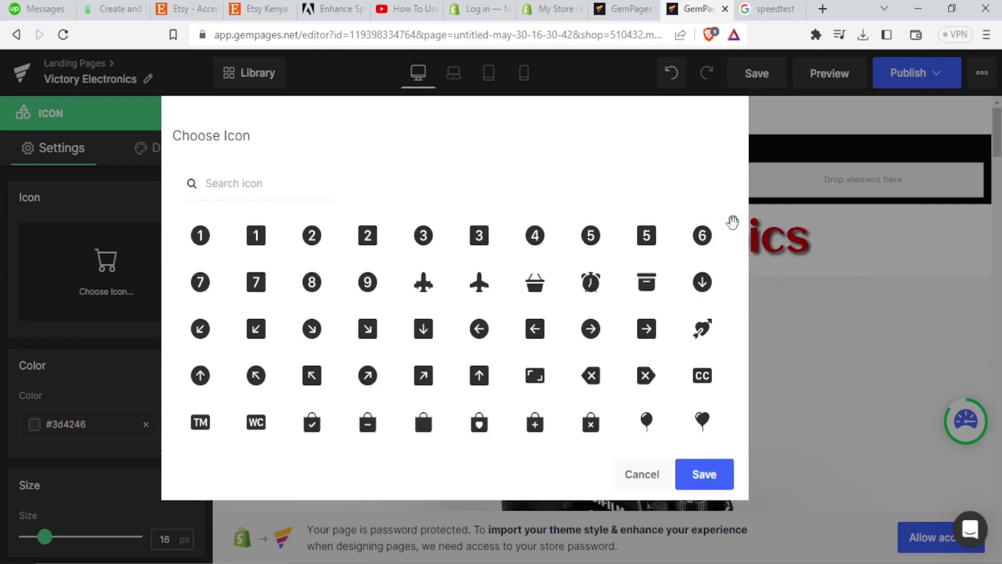
pyautogui.scroll(-1, 733, 222)
pyautogui.scroll(-2, 732, 224)
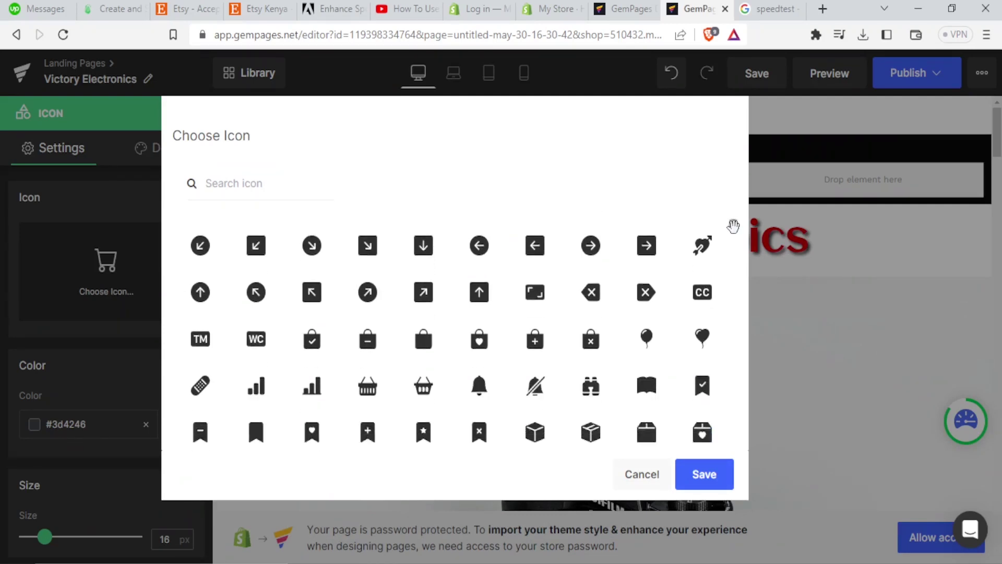
pyautogui.scroll(-6, 733, 229)
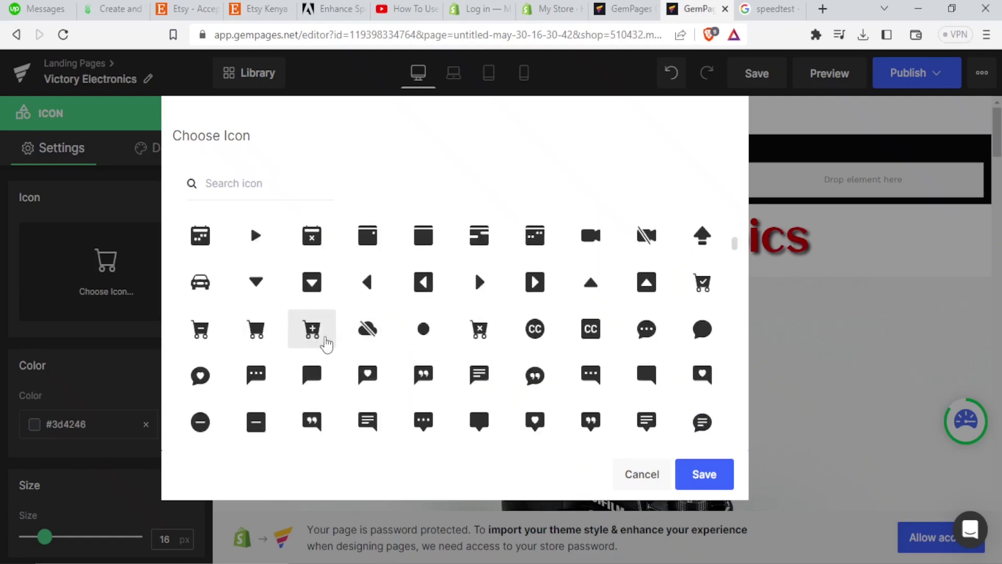
pyautogui.click(313, 334)
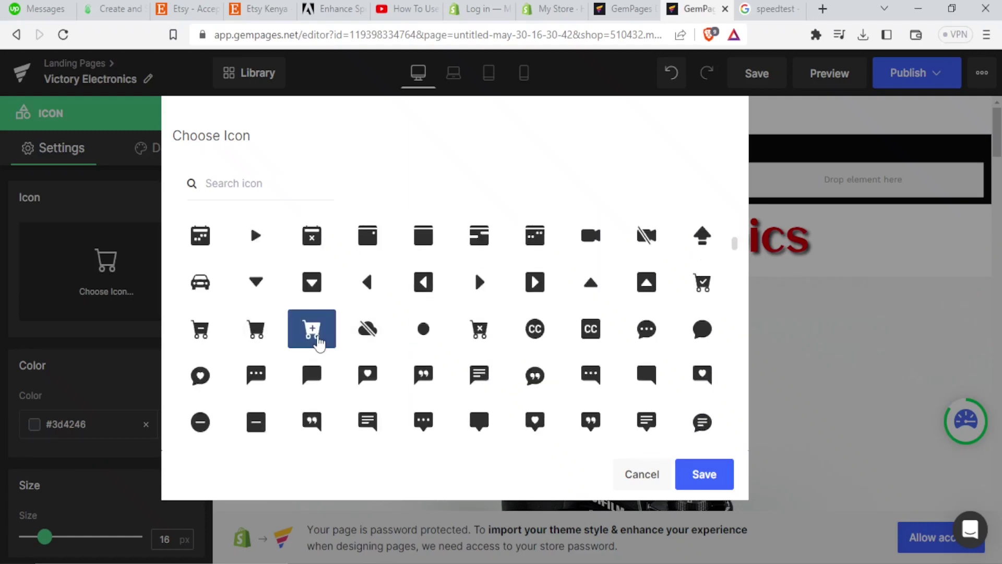
pyautogui.click(703, 475)
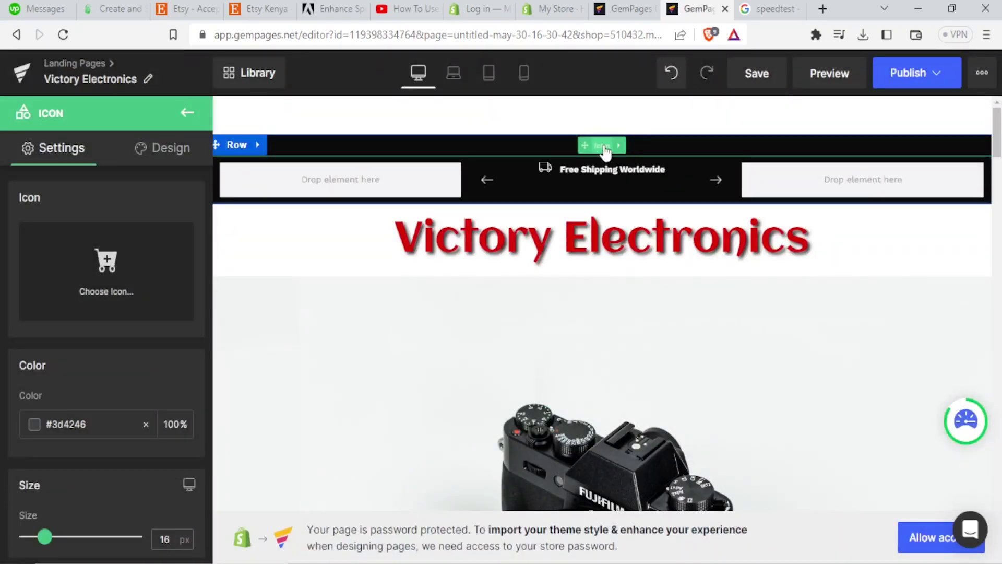
# Enlarge the cart icon to size 88 and review its link and icon settings.
pyautogui.click(604, 151)
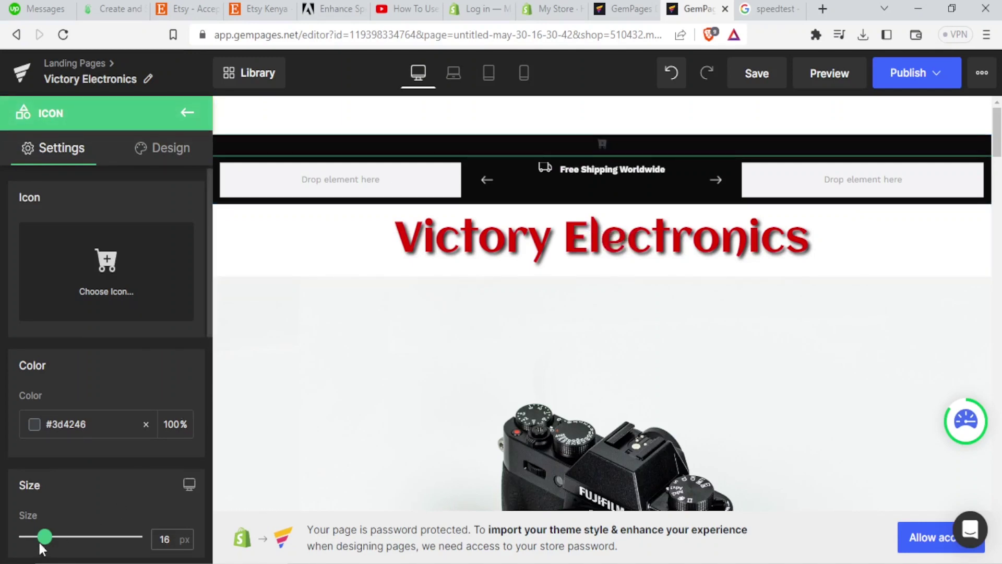
pyautogui.moveTo(44, 536); pyautogui.dragTo(128, 514)
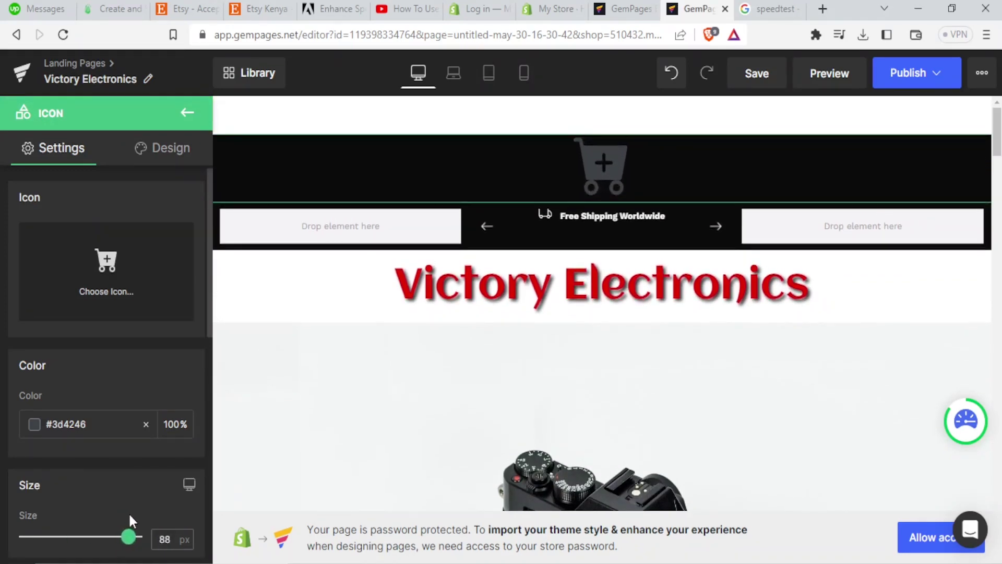
pyautogui.scroll(-10, 180, 399)
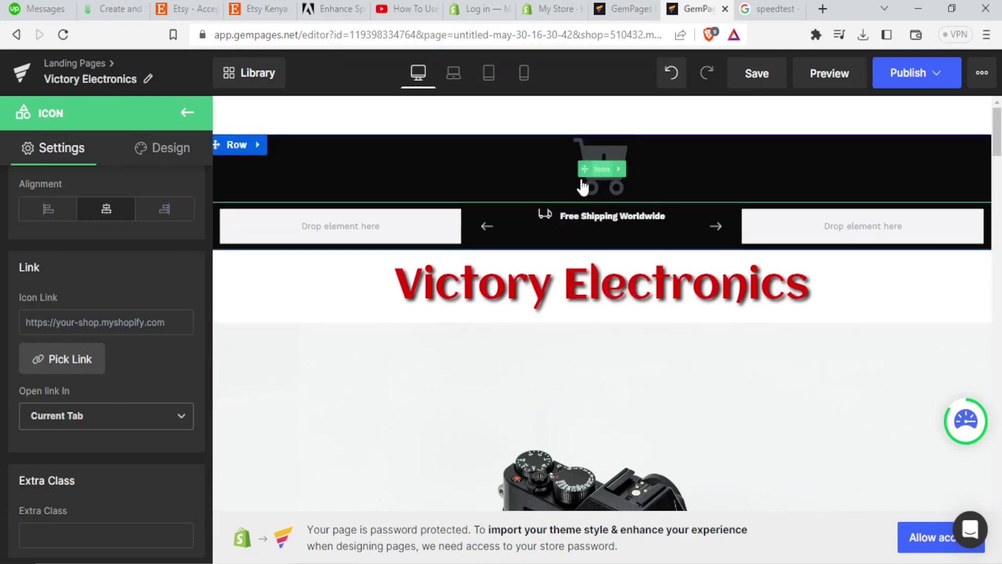
pyautogui.click(71, 321)
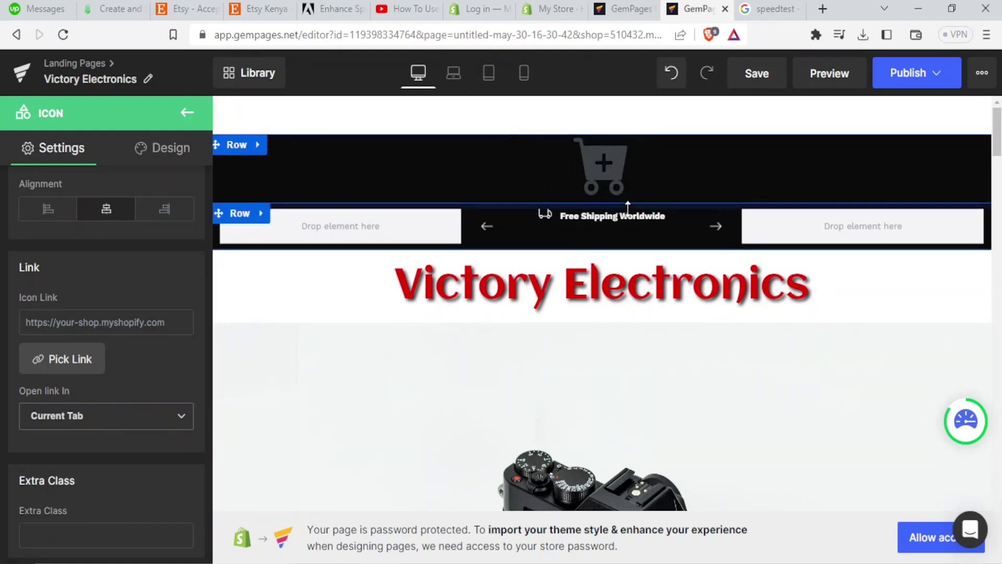
pyautogui.doubleClick(605, 156)
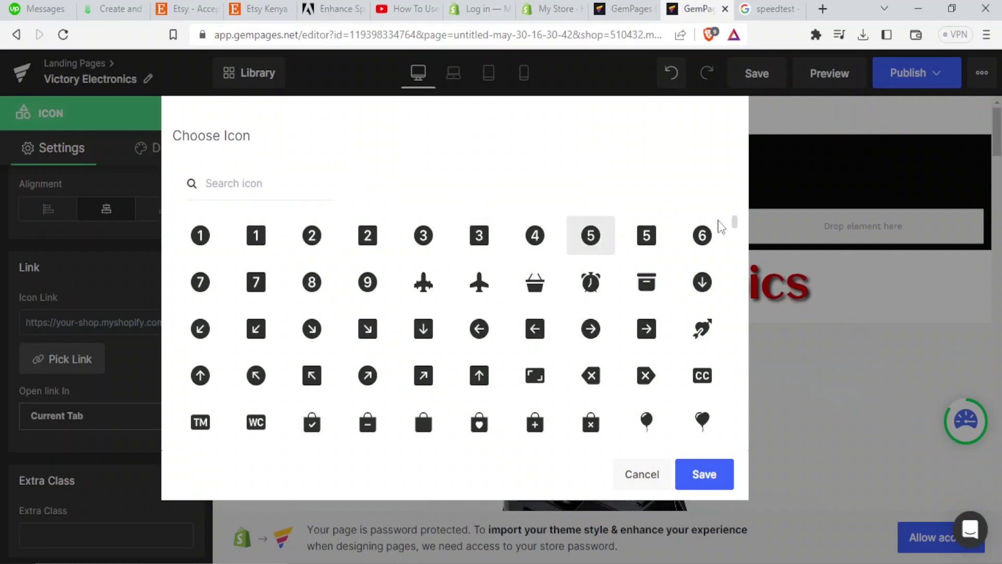
pyautogui.moveTo(736, 220); pyautogui.dragTo(736, 249)
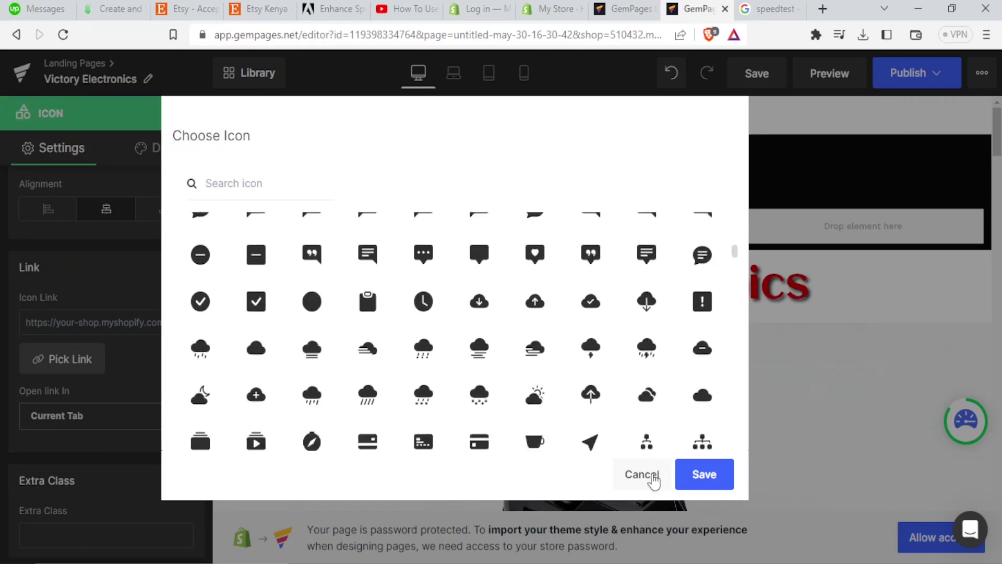
pyautogui.click(654, 480)
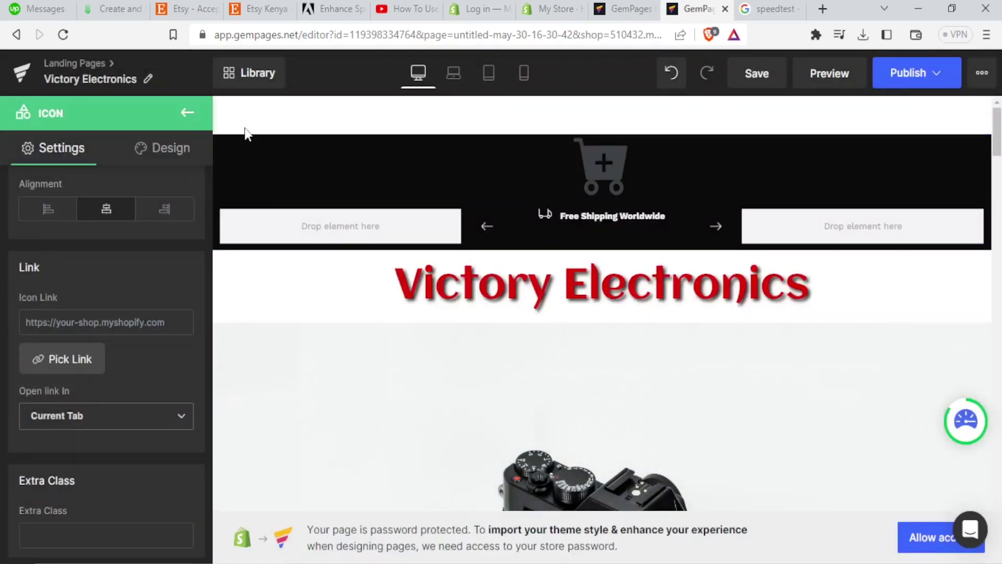
pyautogui.click(196, 116)
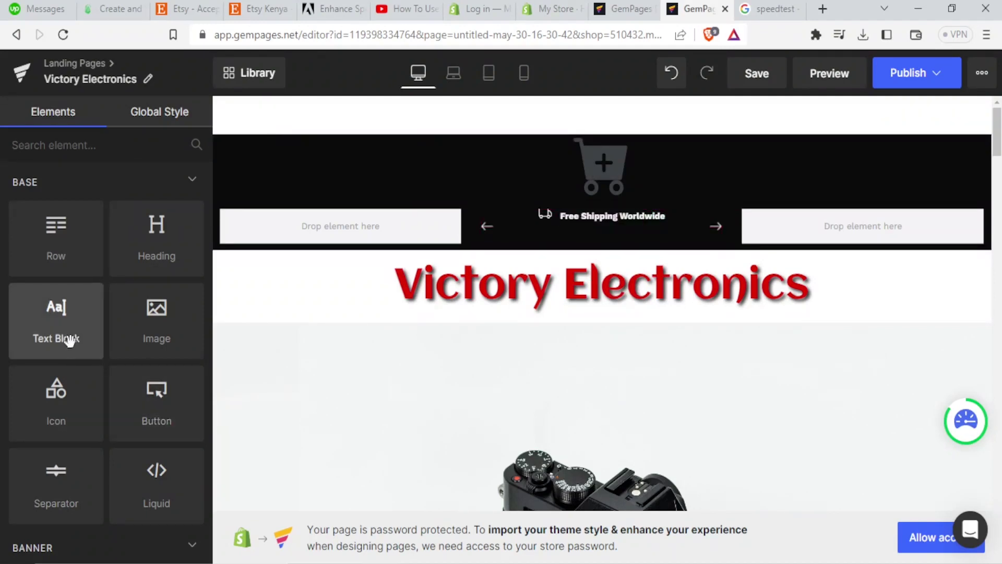
# Drop a Separator element below the header row and set its Height to 50.
pyautogui.moveTo(57, 488); pyautogui.dragTo(255, 242)
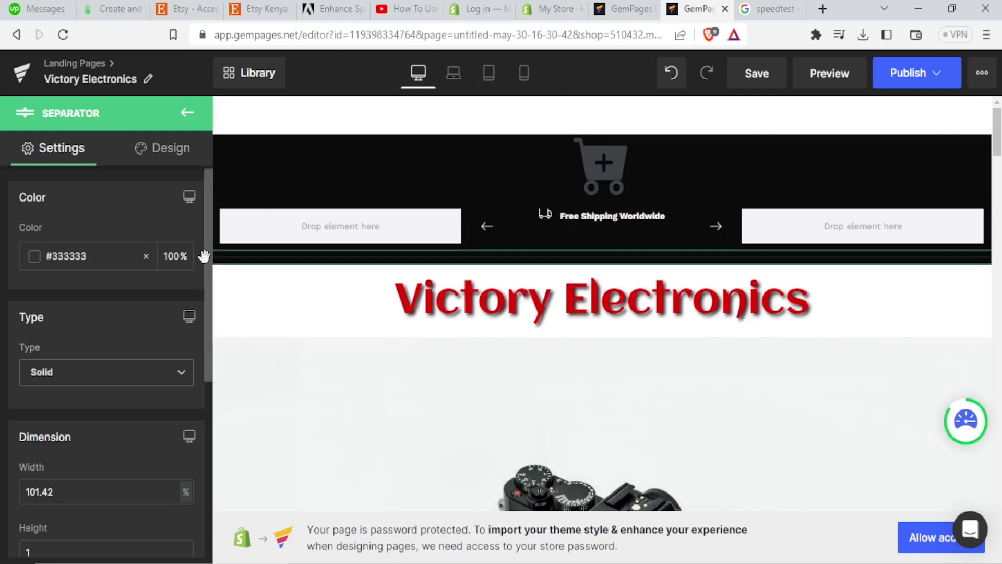
pyautogui.moveTo(208, 256); pyautogui.dragTo(212, 374)
pyautogui.scroll(-1, 143, 358)
pyautogui.scroll(1, 137, 366)
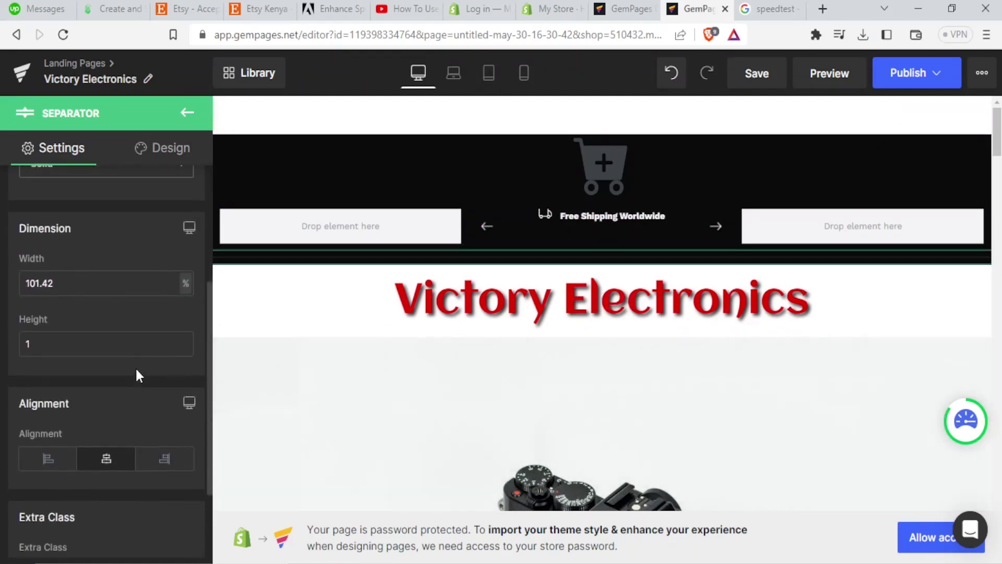
pyautogui.click(135, 361)
pyautogui.click(135, 361)
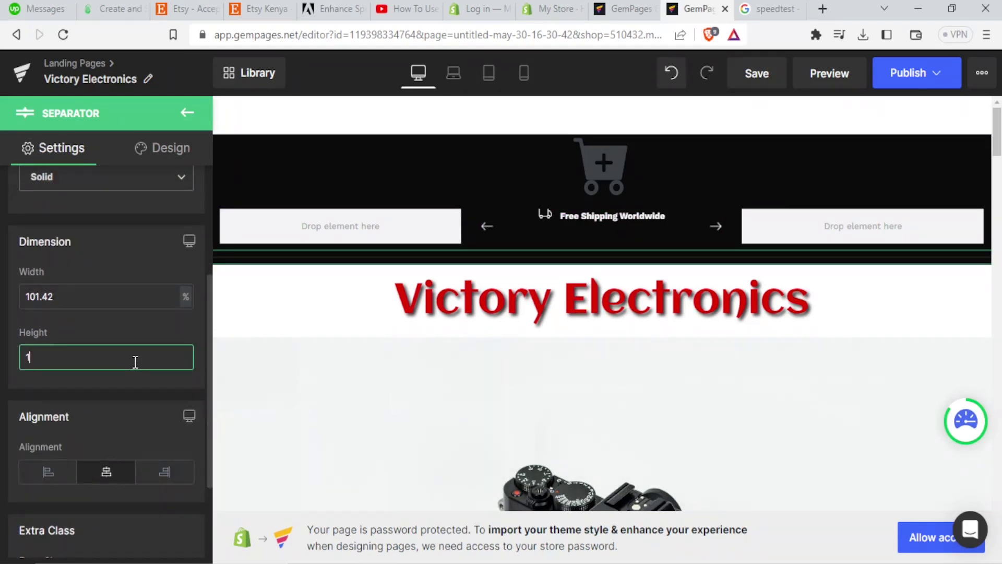
pyautogui.write('0')
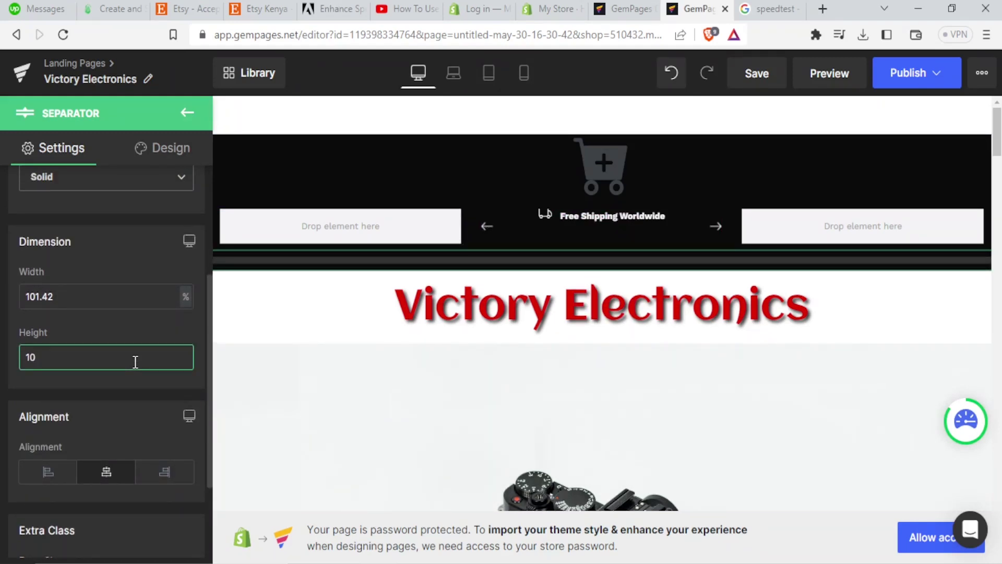
pyautogui.write('0')
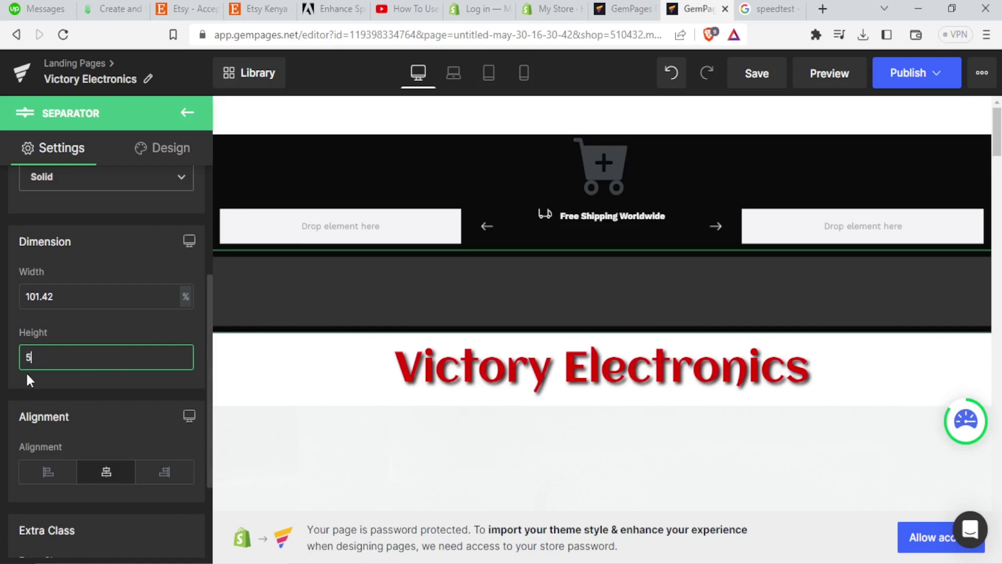
pyautogui.write('0')
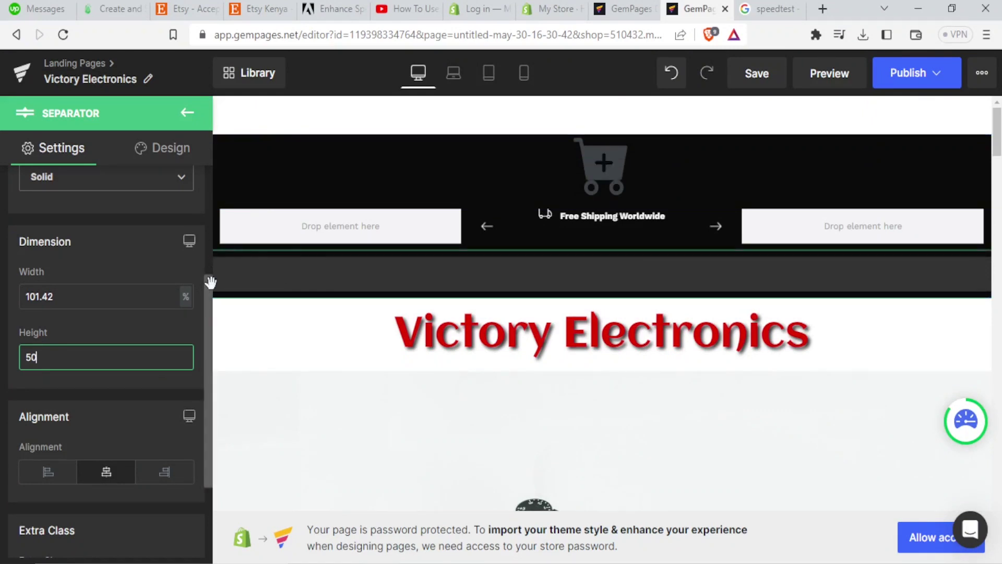
pyautogui.moveTo(208, 279); pyautogui.dragTo(190, 139)
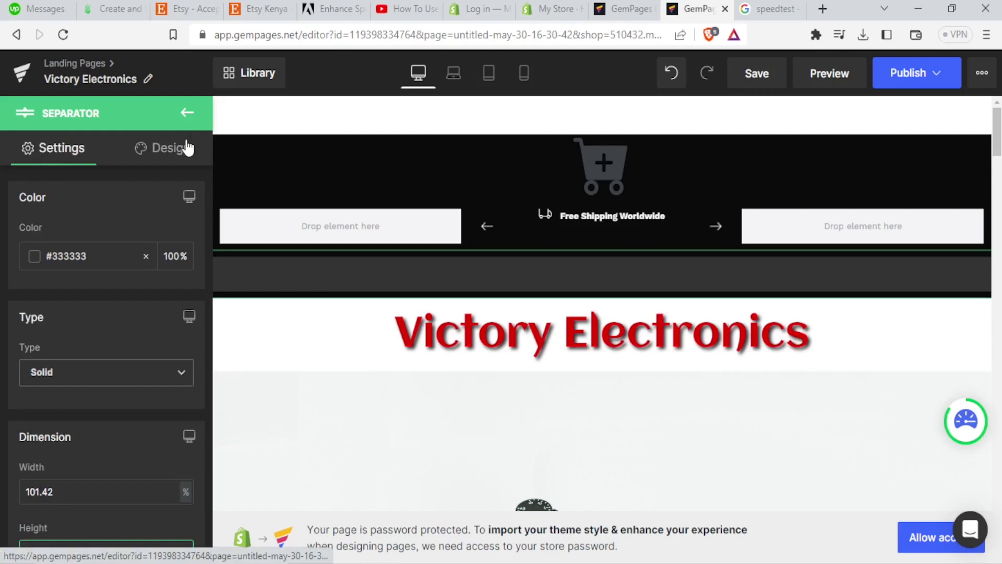
# Change the separator's colour from dark grey to bright blue #324eff.
pyautogui.scroll(-2, 94, 232)
pyautogui.scroll(2, 94, 230)
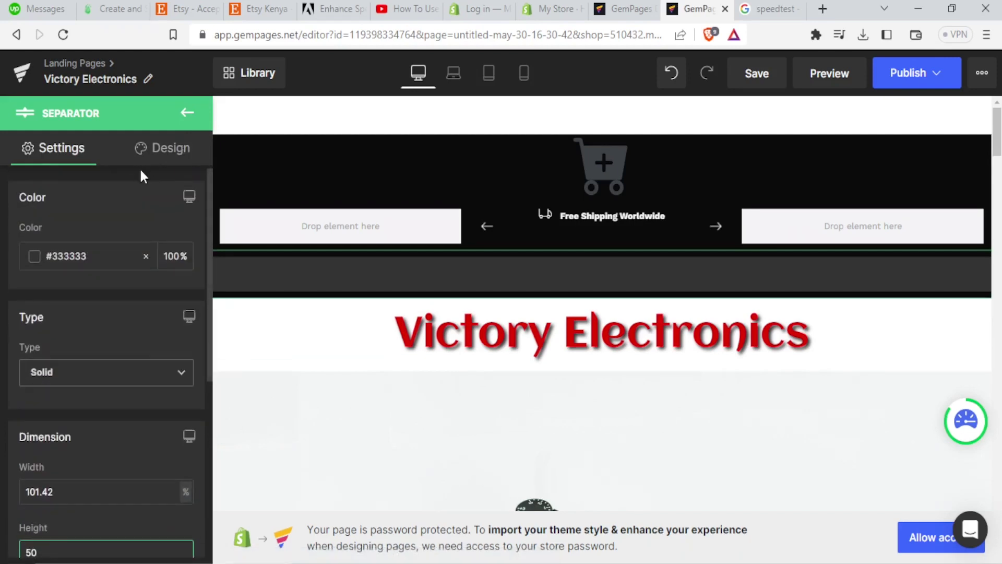
pyautogui.scroll(-1, 77, 205)
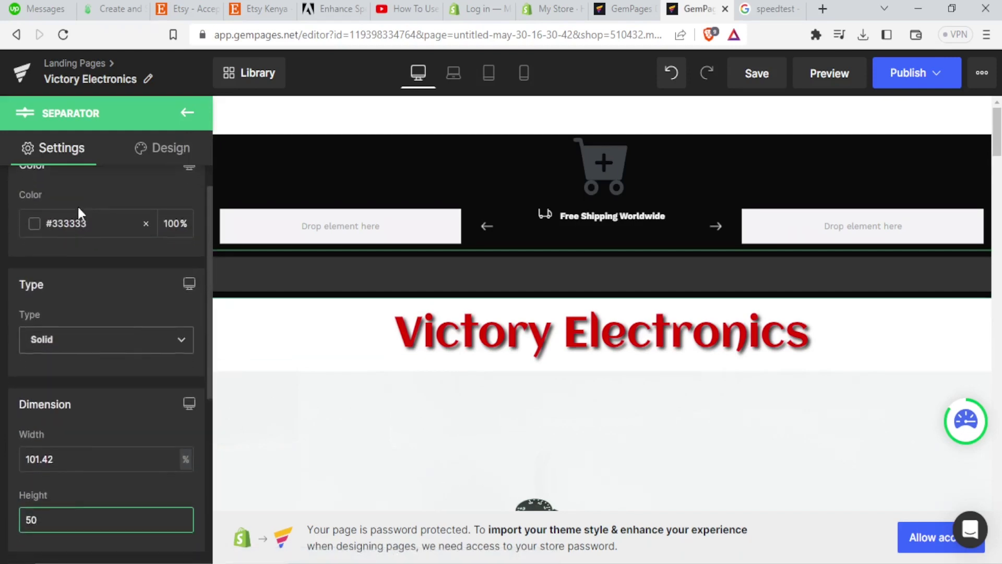
pyautogui.click(35, 212)
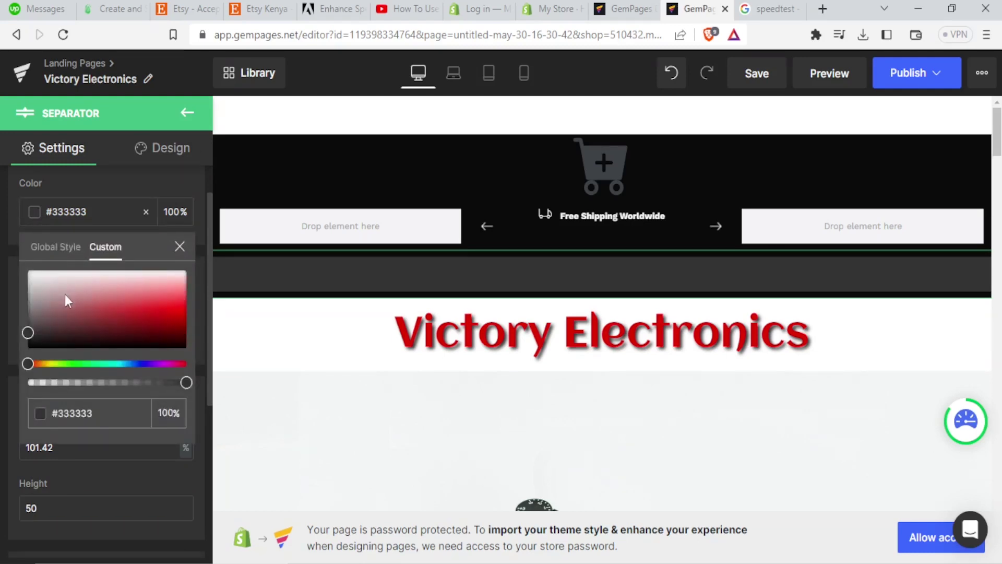
pyautogui.moveTo(65, 296); pyautogui.dragTo(25, 260)
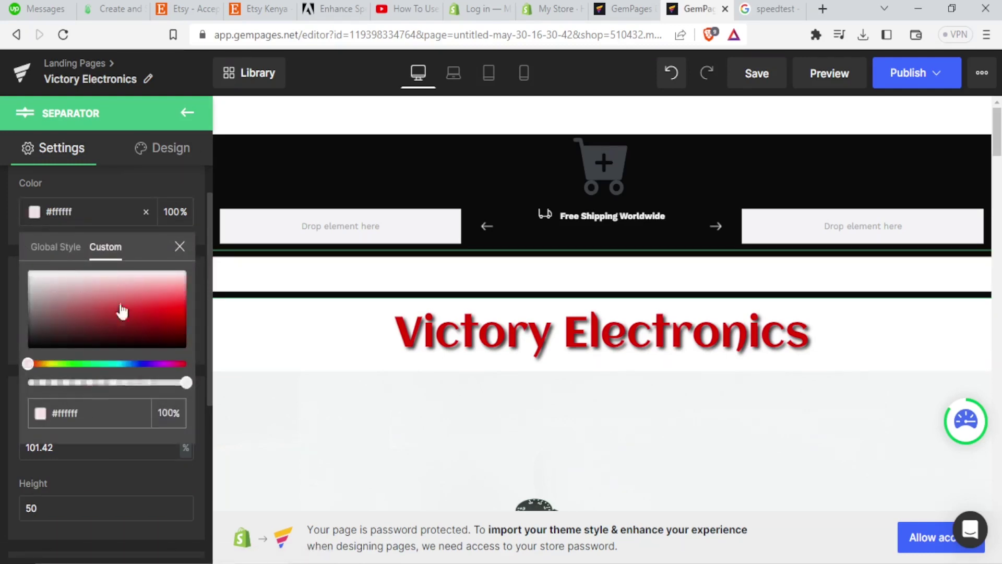
pyautogui.moveTo(120, 311); pyautogui.dragTo(202, 302)
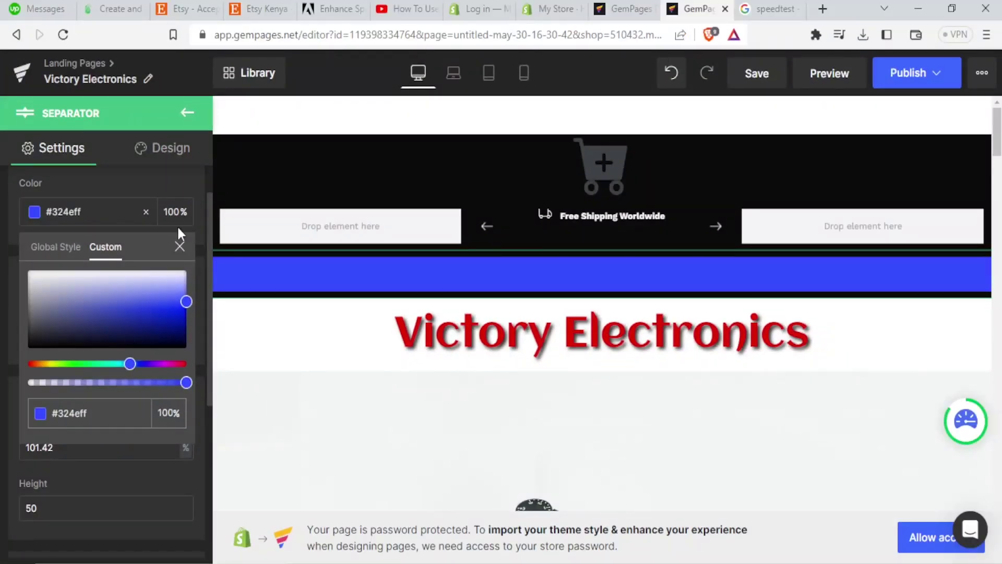
pyautogui.click(187, 114)
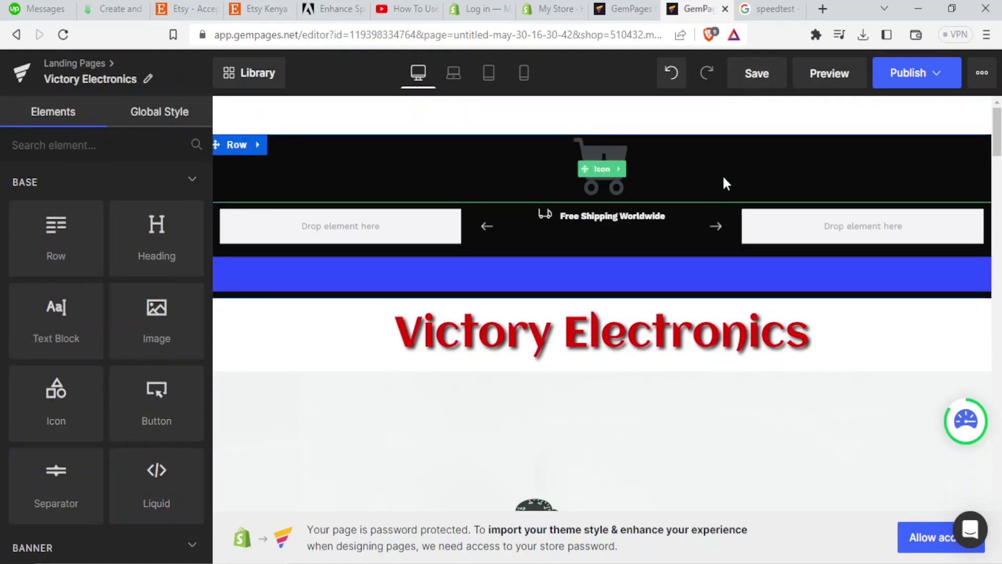
pyautogui.moveTo(998, 123); pyautogui.dragTo(997, 246)
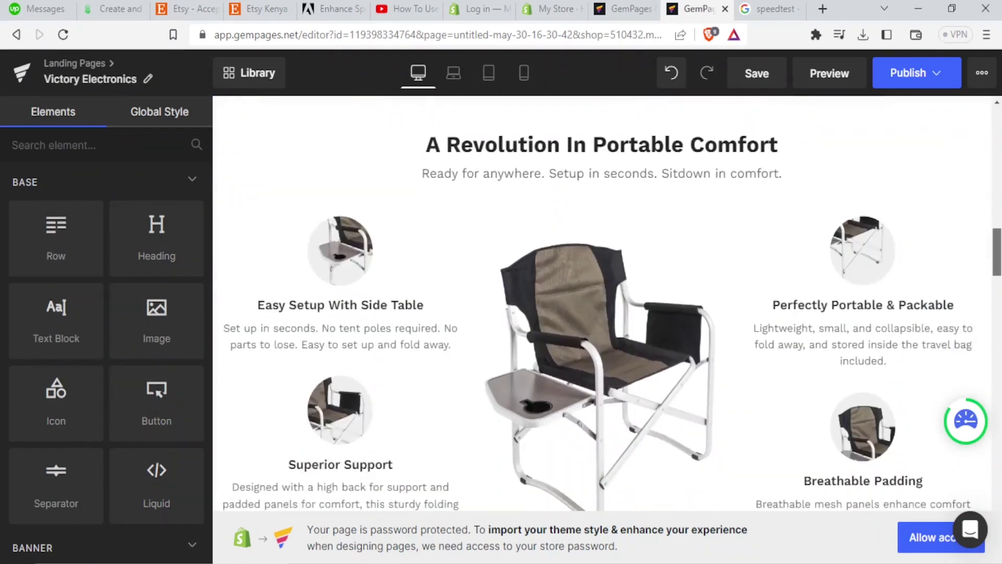
# Replace 'A Revolution In Portable Comfort' with 'THE BEST IN THE WORLD' in the section heading.
pyautogui.click(675, 165)
pyautogui.click(699, 142)
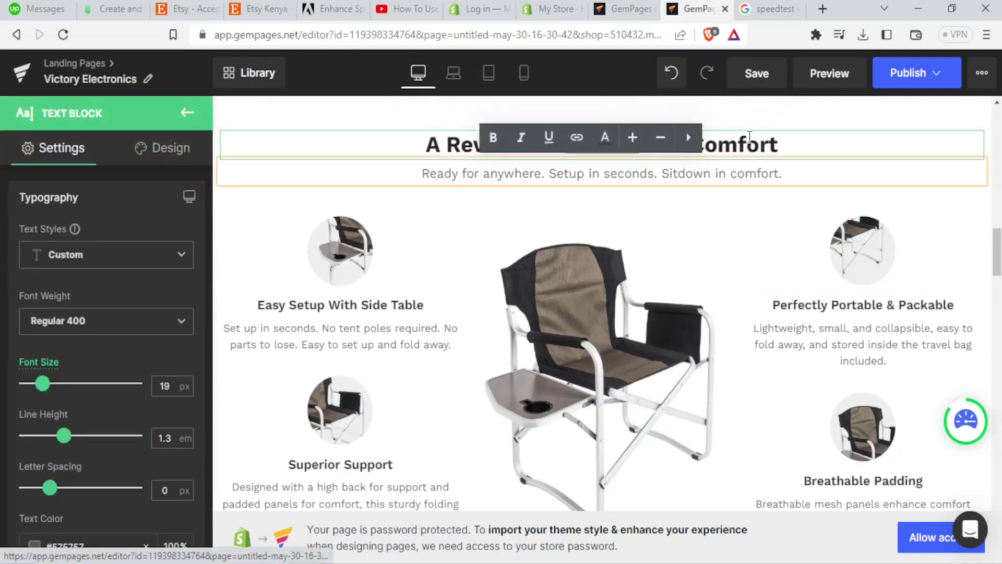
pyautogui.moveTo(777, 142); pyautogui.dragTo(432, 145)
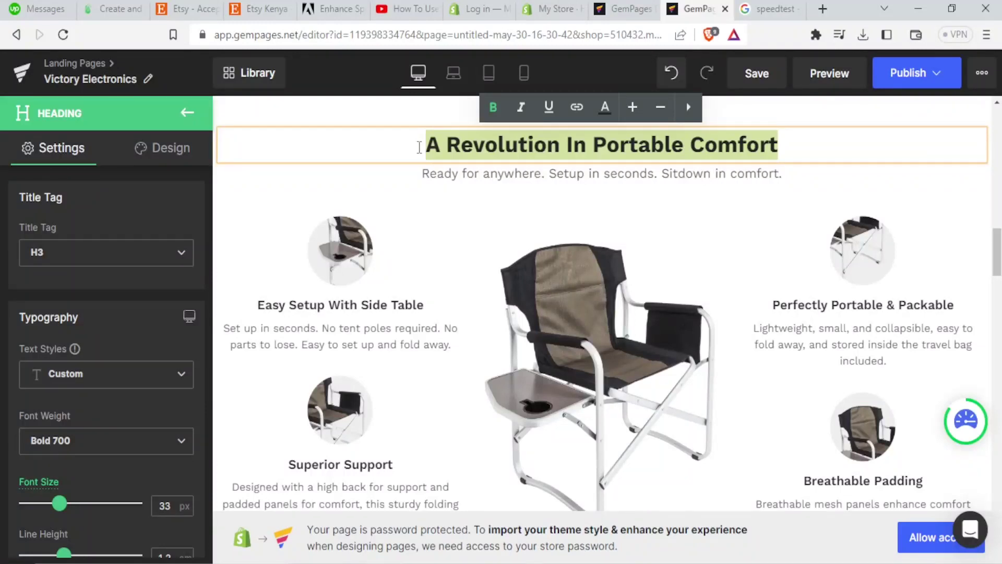
pyautogui.write('THE ')
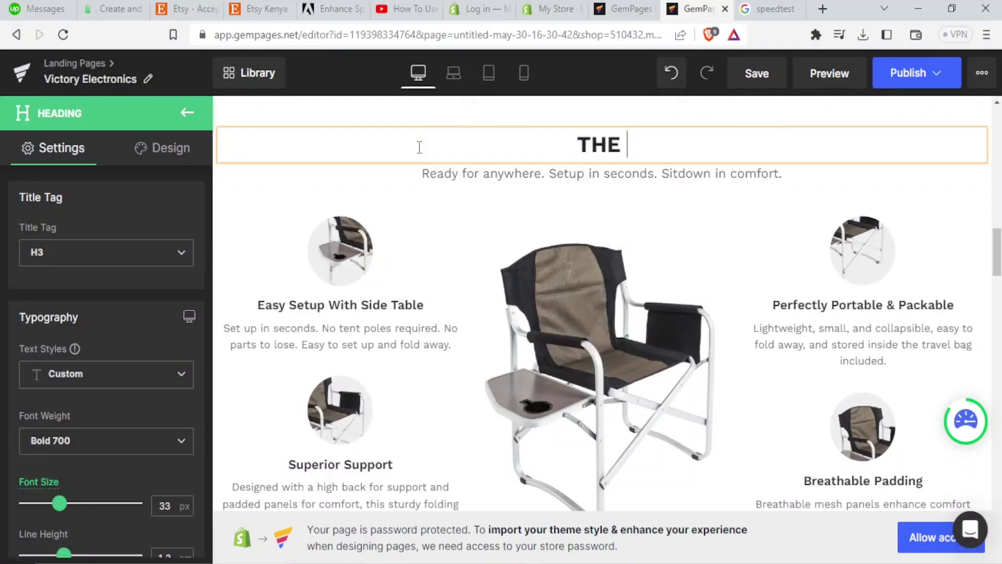
pyautogui.write('BEST IN ')
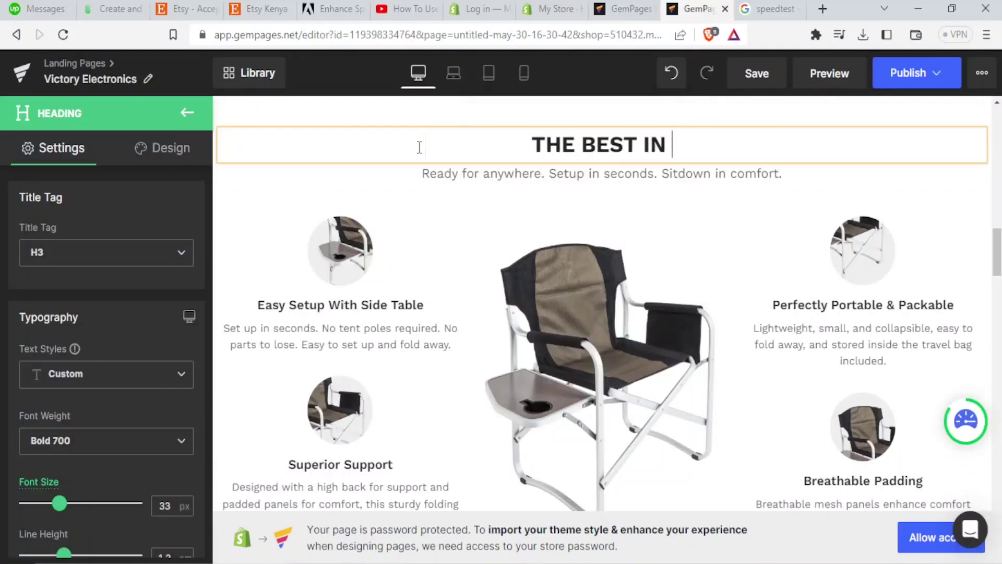
pyautogui.write('THE WORLD')
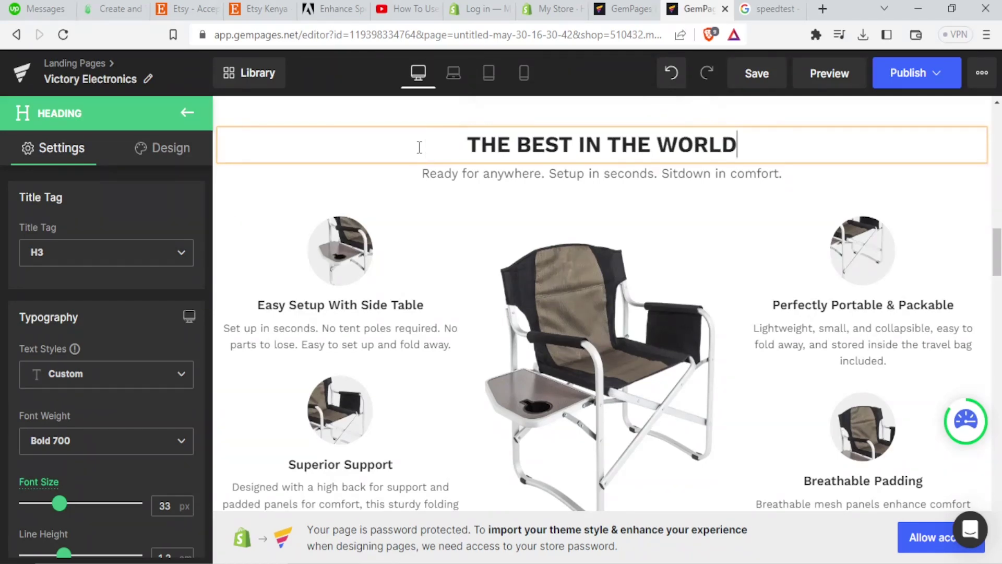
pyautogui.click(455, 174)
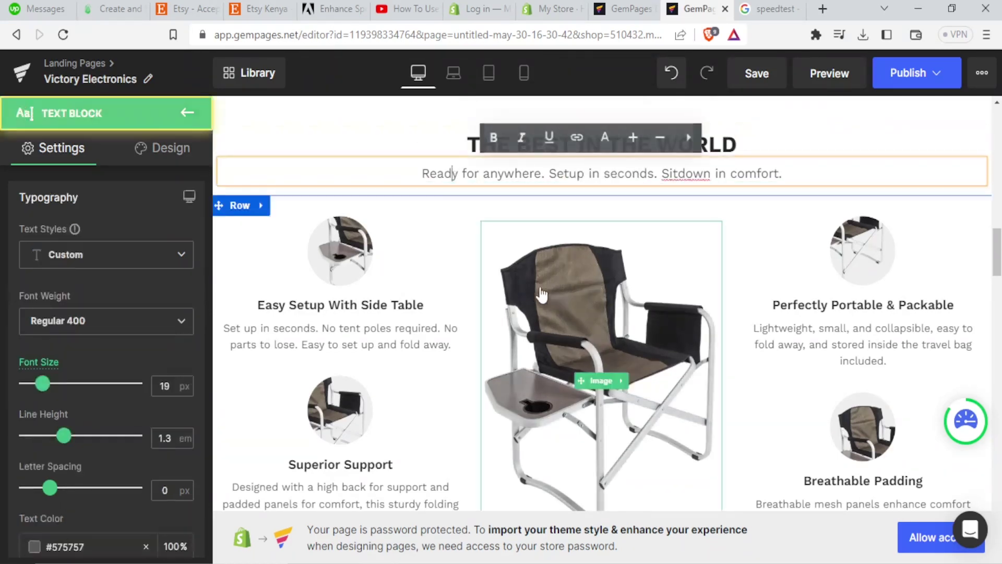
pyautogui.click(511, 287)
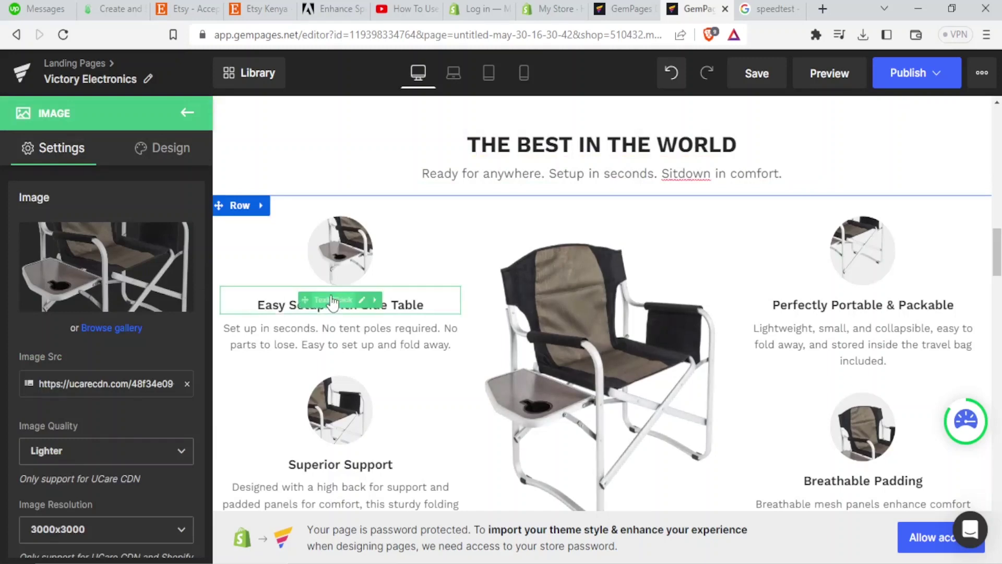
pyautogui.click(597, 342)
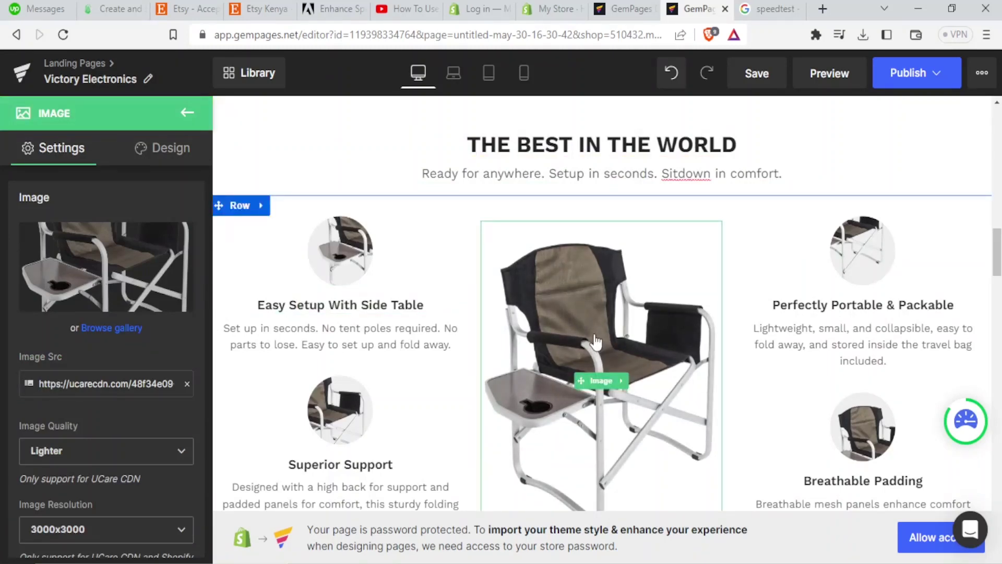
# Swap the folding chair picture for the cheetah collage .jpg from Downloads.
pyautogui.moveTo(166, 302)
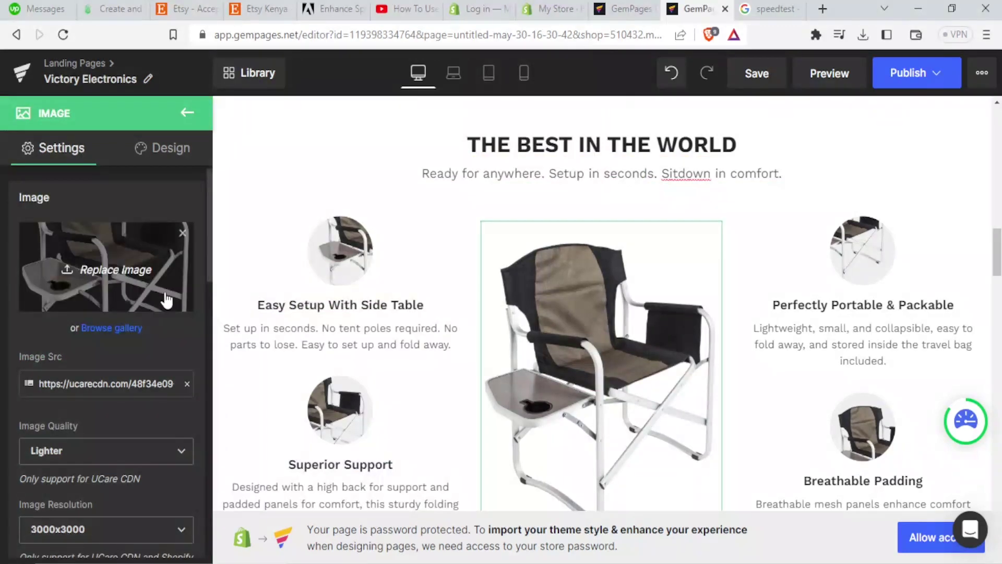
pyautogui.click(111, 271)
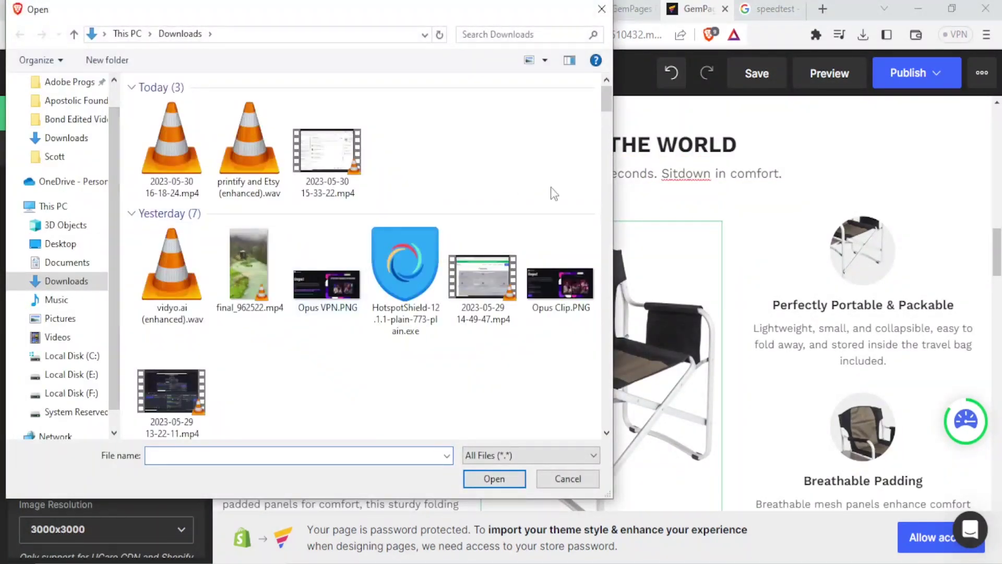
pyautogui.moveTo(605, 99); pyautogui.dragTo(606, 121)
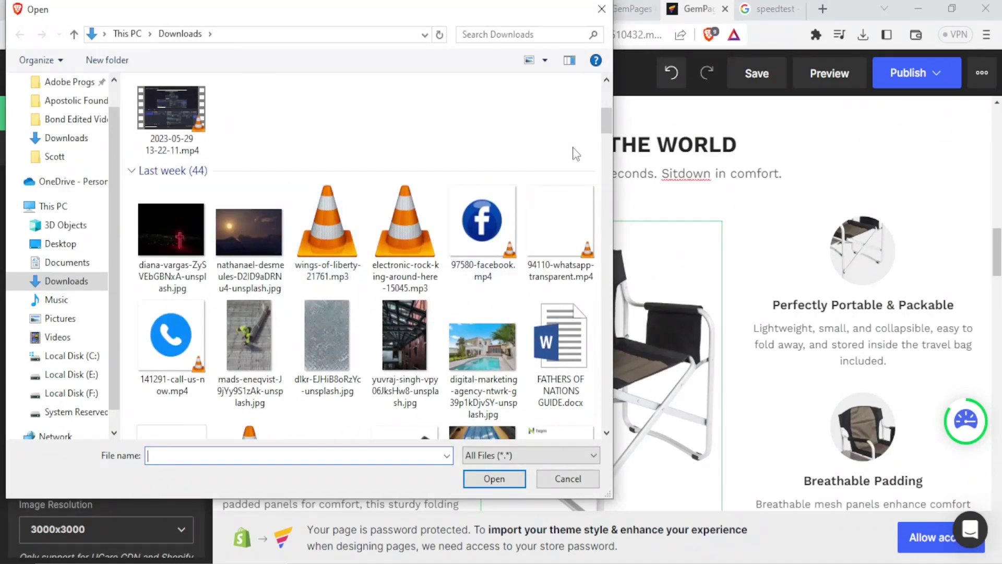
pyautogui.moveTo(604, 119); pyautogui.dragTo(605, 161)
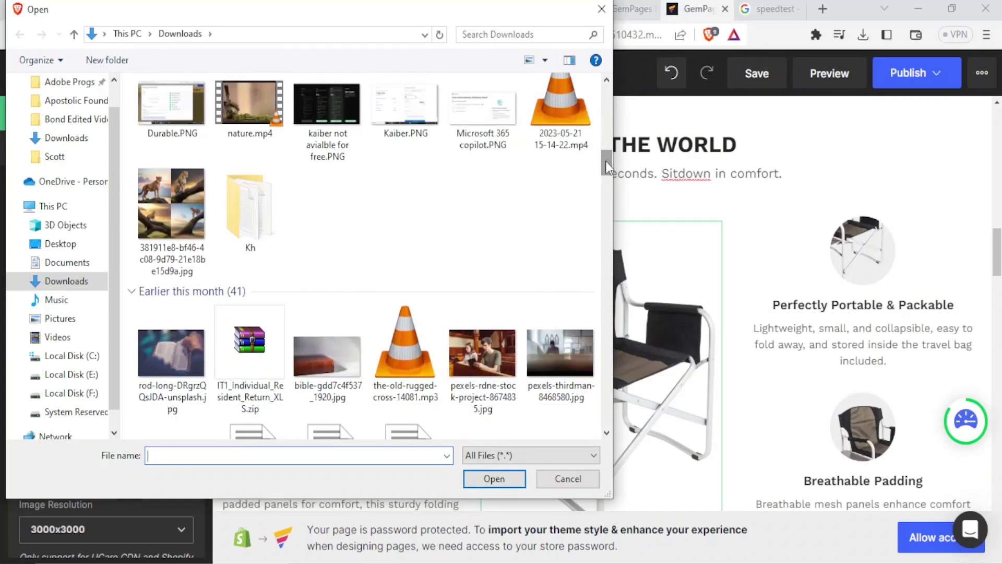
pyautogui.click(190, 203)
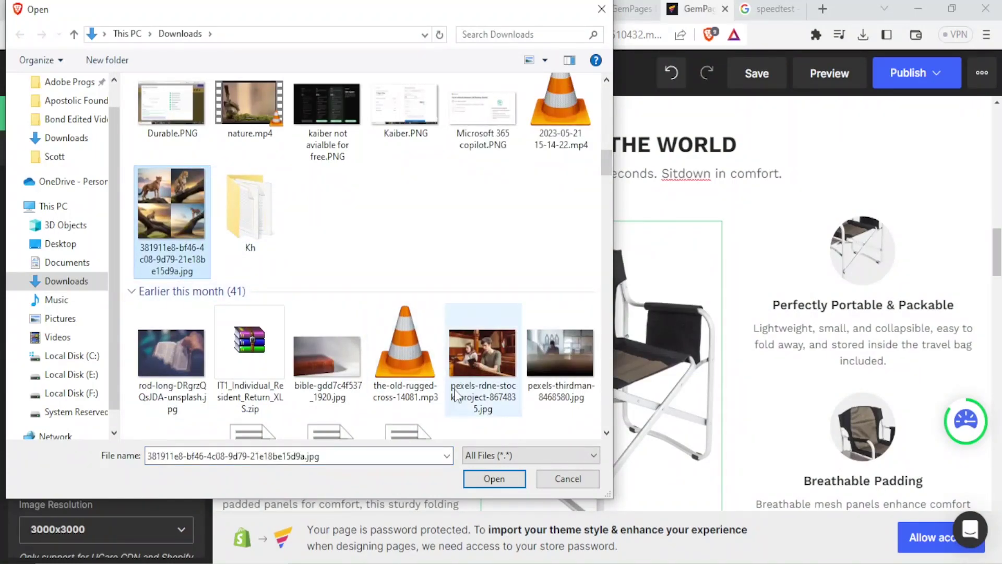
pyautogui.click(478, 478)
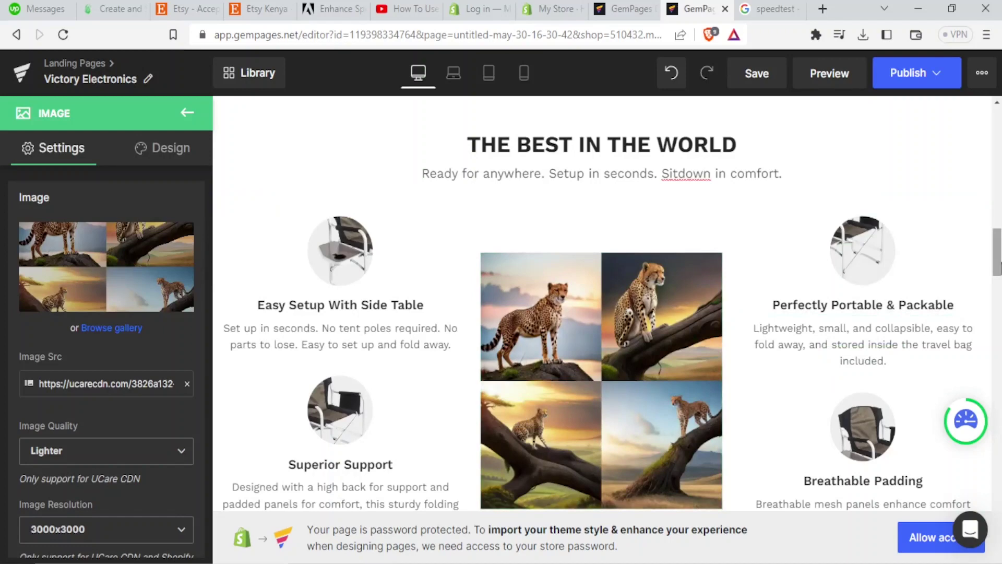
pyautogui.moveTo(995, 253); pyautogui.dragTo(996, 156)
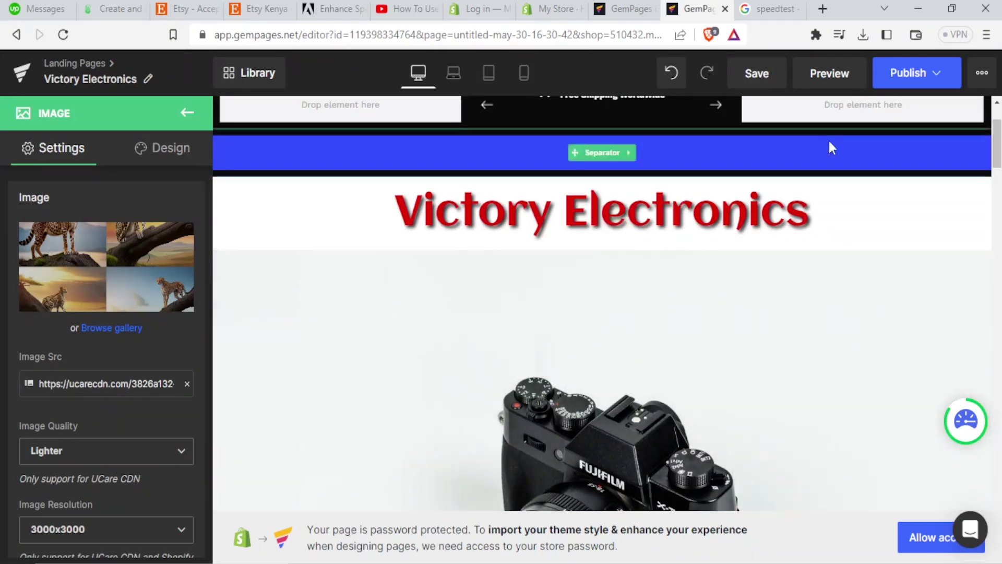
# Save the Victory Electronics page, then publish it to the Shopify store.
pyautogui.click(759, 75)
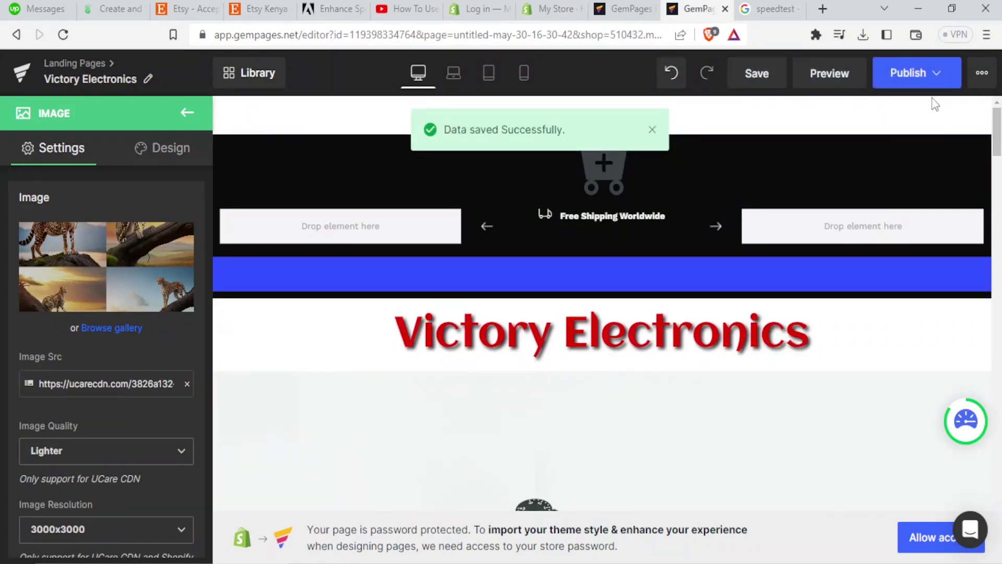
pyautogui.click(914, 78)
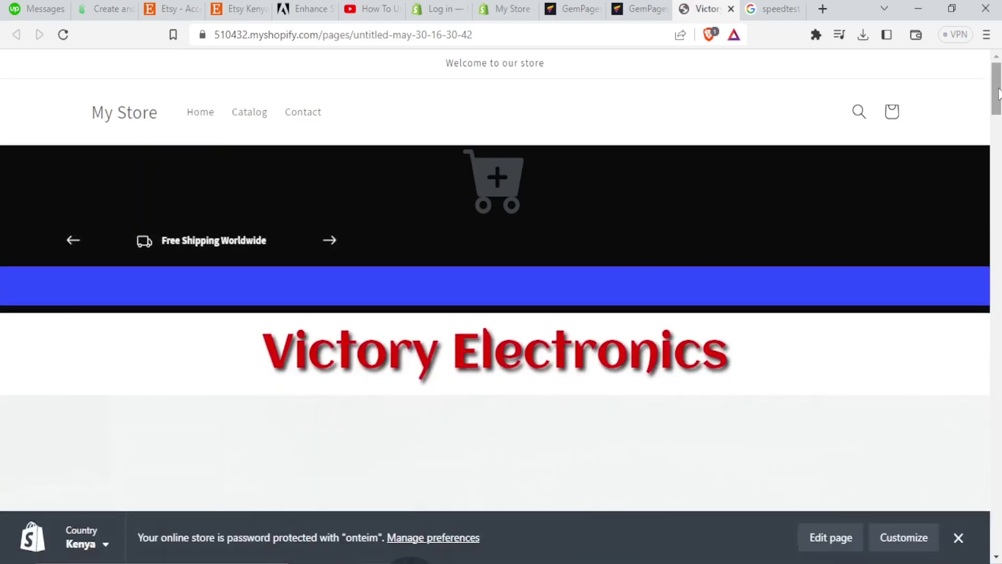
# Scroll the live storefront page down past the blue separator to the camera image.
pyautogui.moveTo(998, 94); pyautogui.dragTo(998, 236)
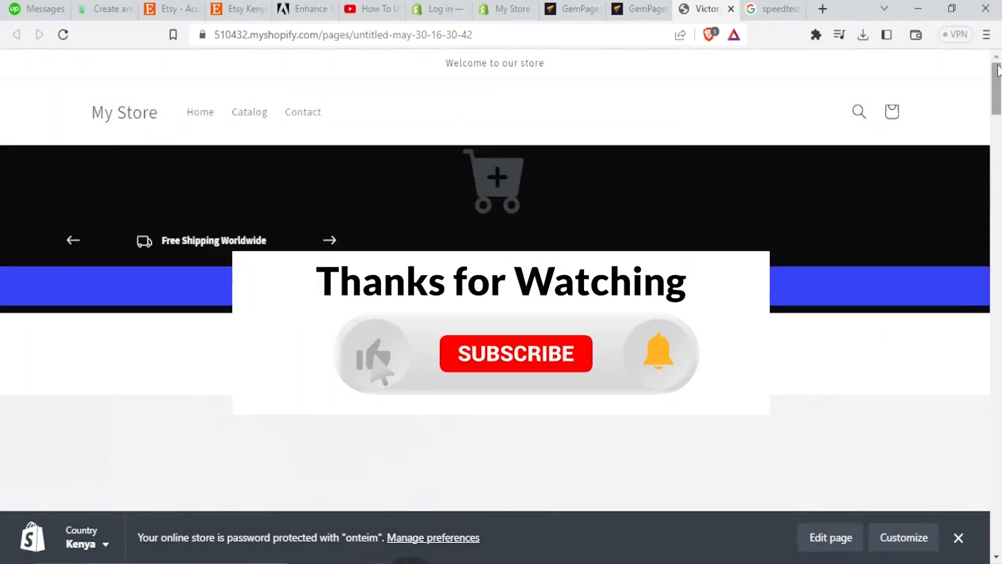
pyautogui.moveTo(997, 71); pyautogui.dragTo(998, 126)
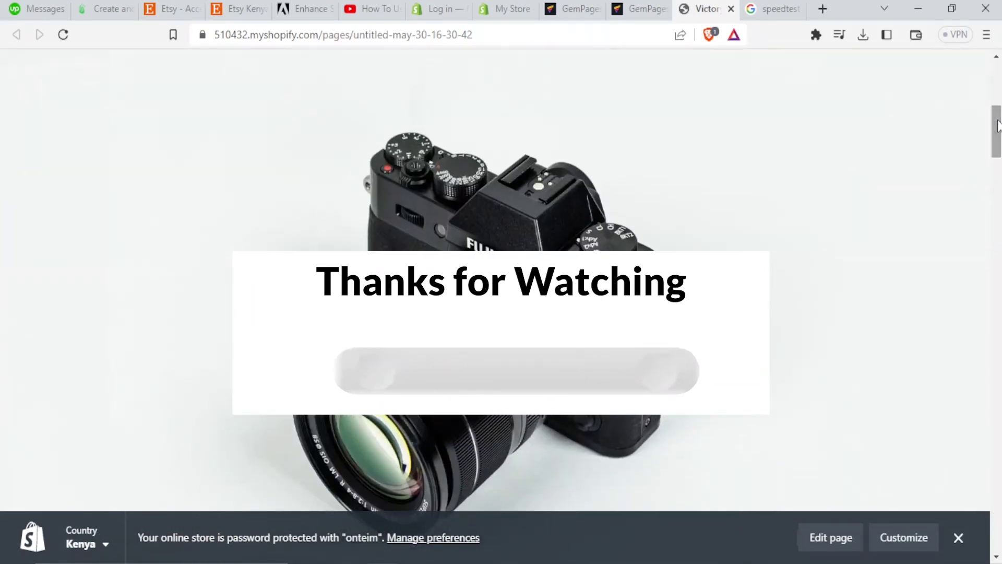